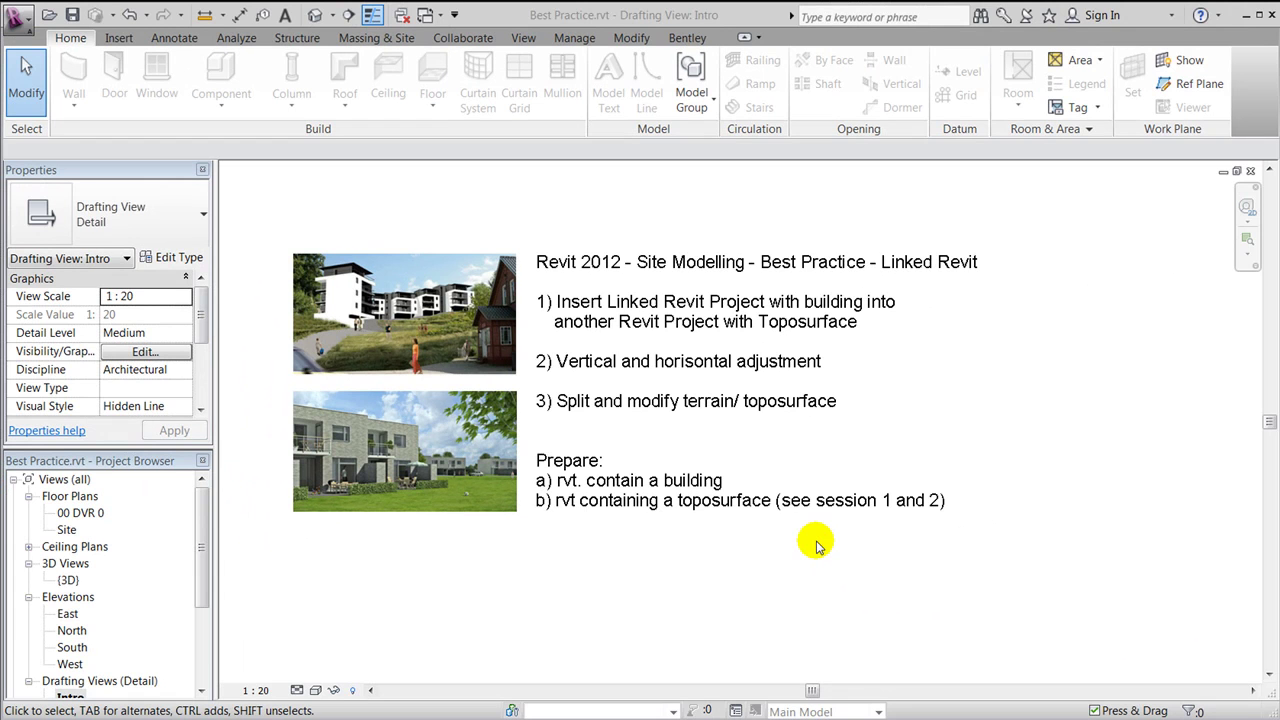
In the 3D view, raise the top of the section box above the terrain.
{"action": "double_click", "coordinate": [68, 580]}
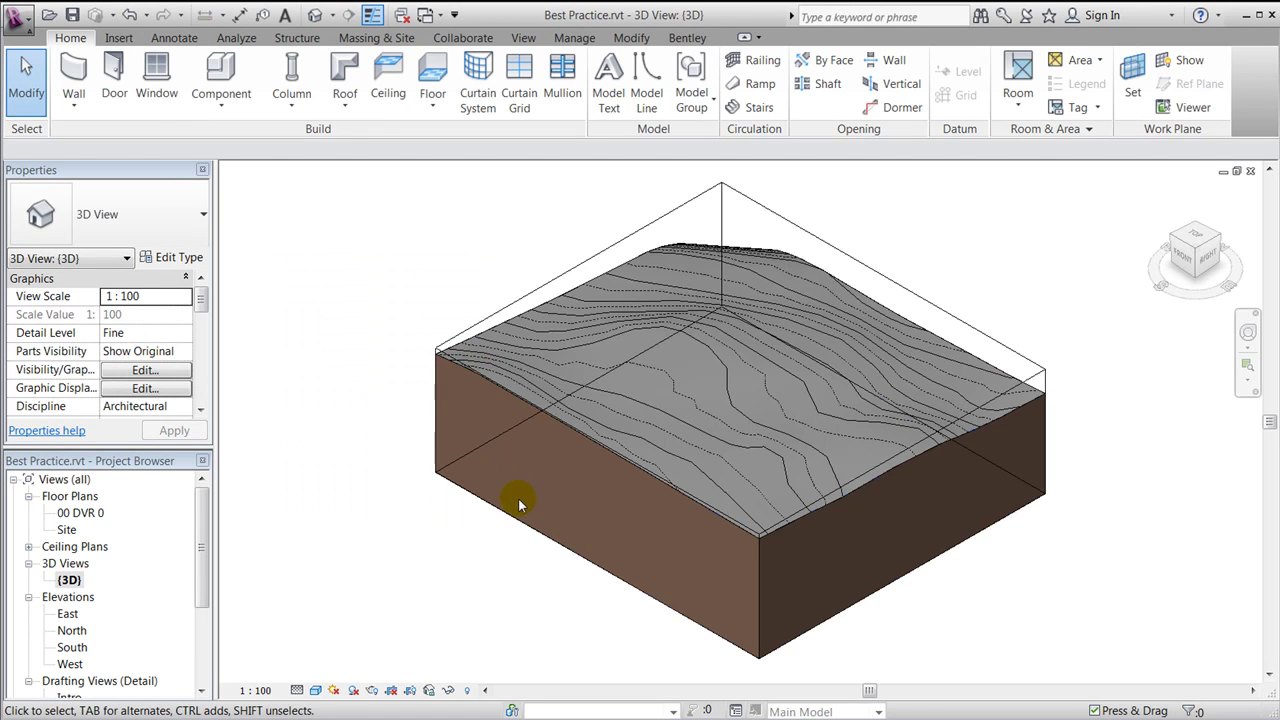
{"action": "left_click", "coordinate": [546, 287]}
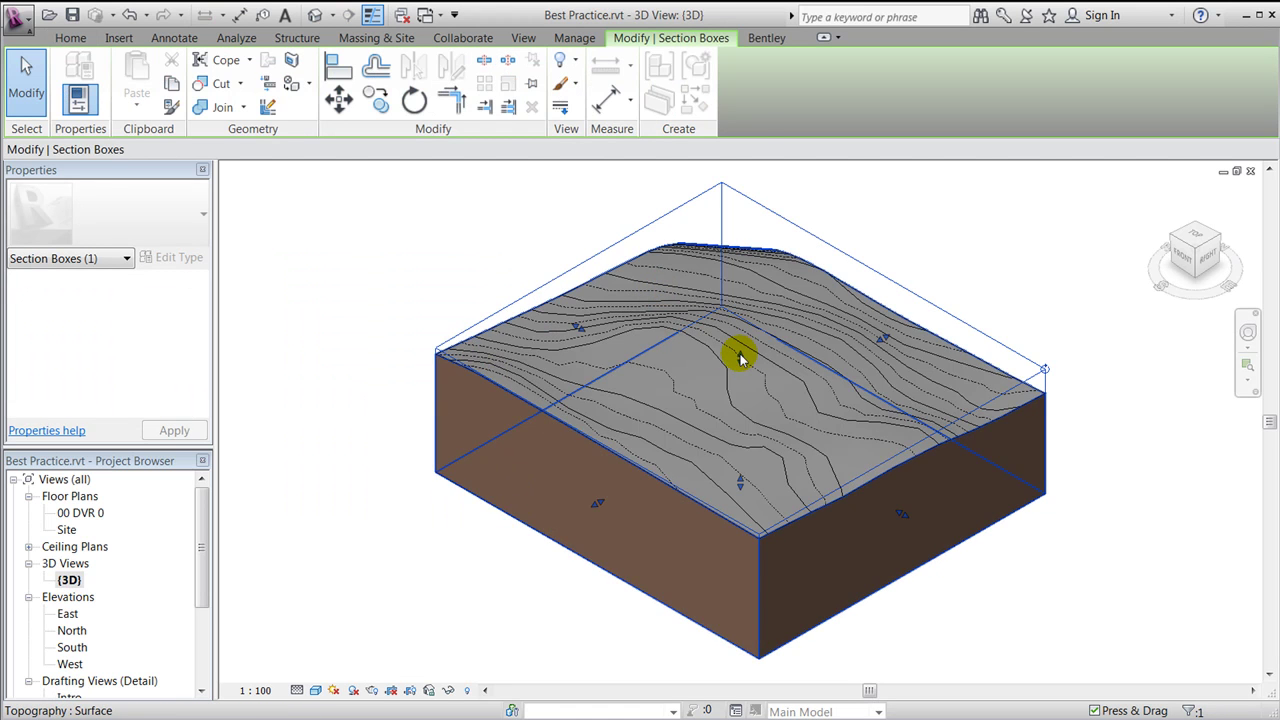
{"action": "left_click", "coordinate": [738, 355]}
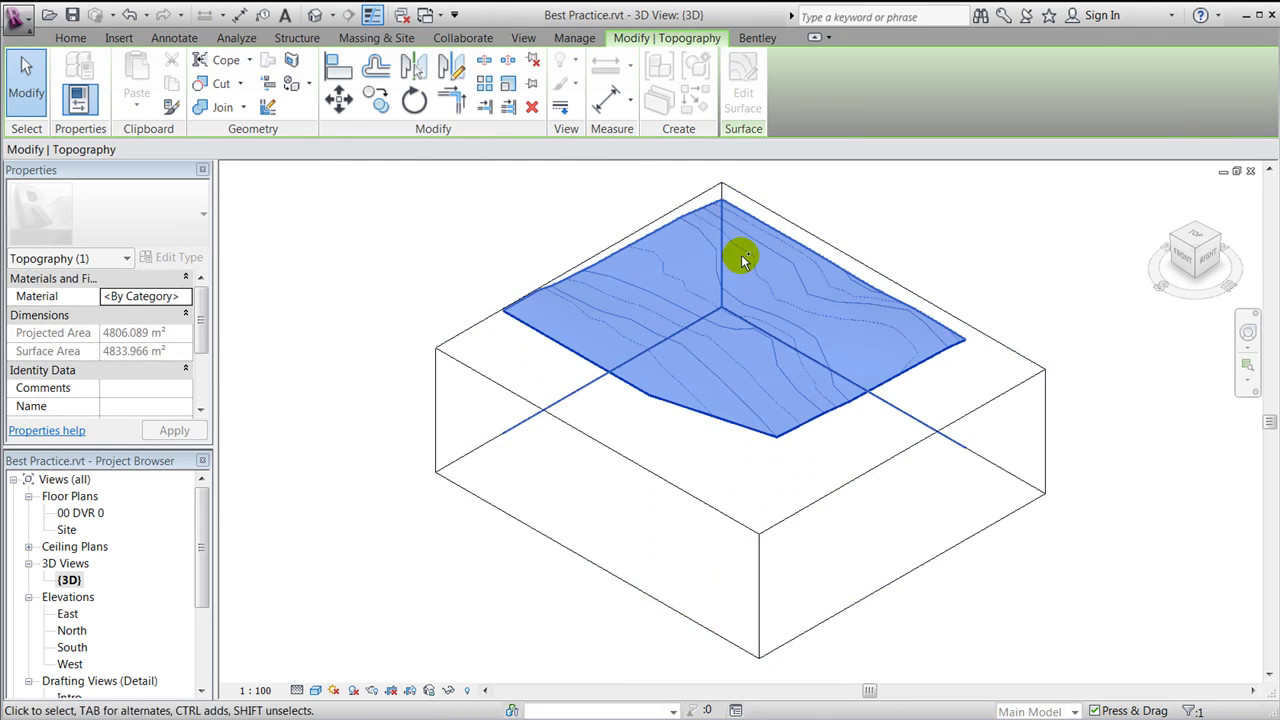
{"action": "key", "text": "Escape"}
{"action": "left_click", "coordinate": [803, 230]}
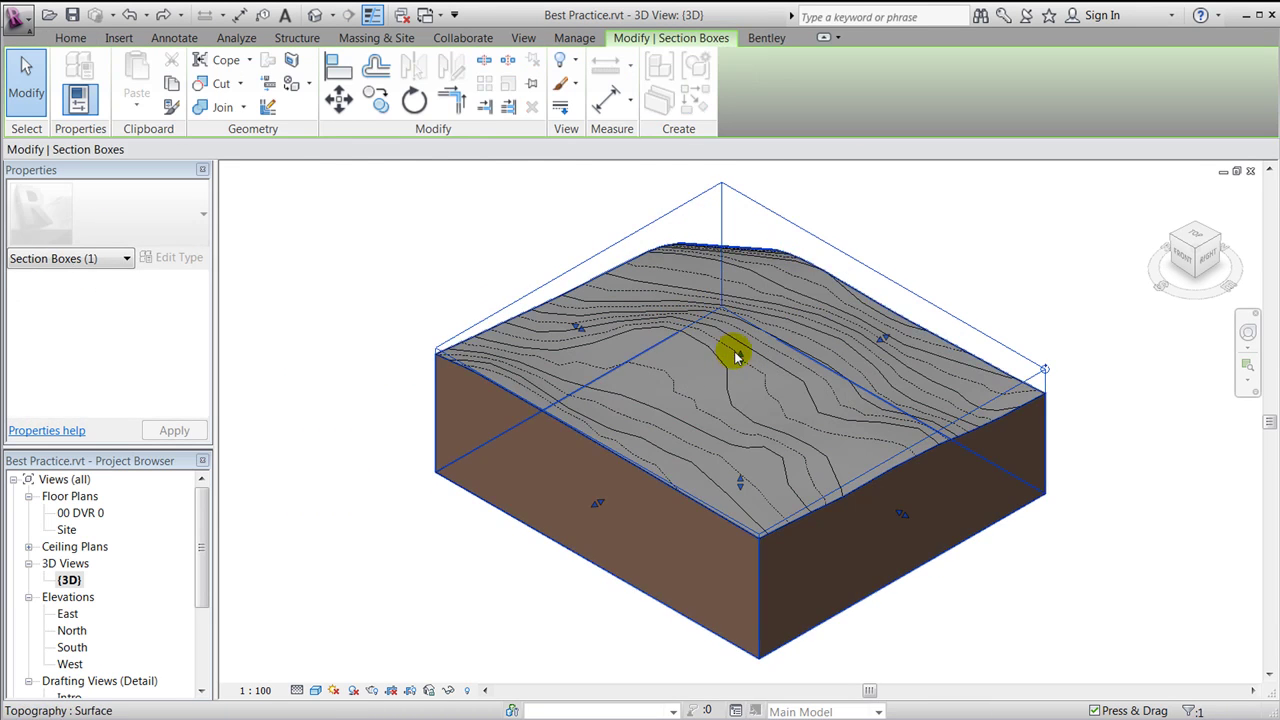
{"action": "left_click_drag", "start_coordinate": [740, 360], "coordinate": [741, 207]}
{"action": "left_click", "coordinate": [352, 432]}
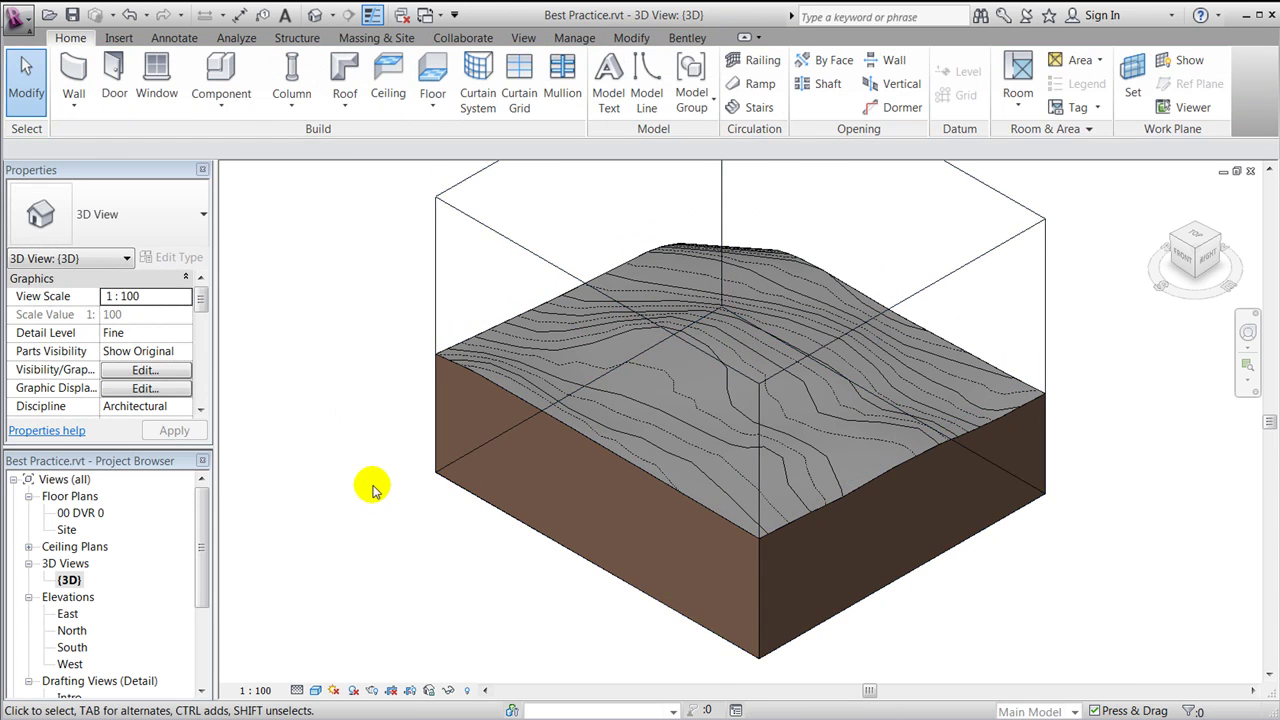
{"action": "scroll", "coordinate": [371, 486], "scroll_direction": "down", "scroll_amount": 1}
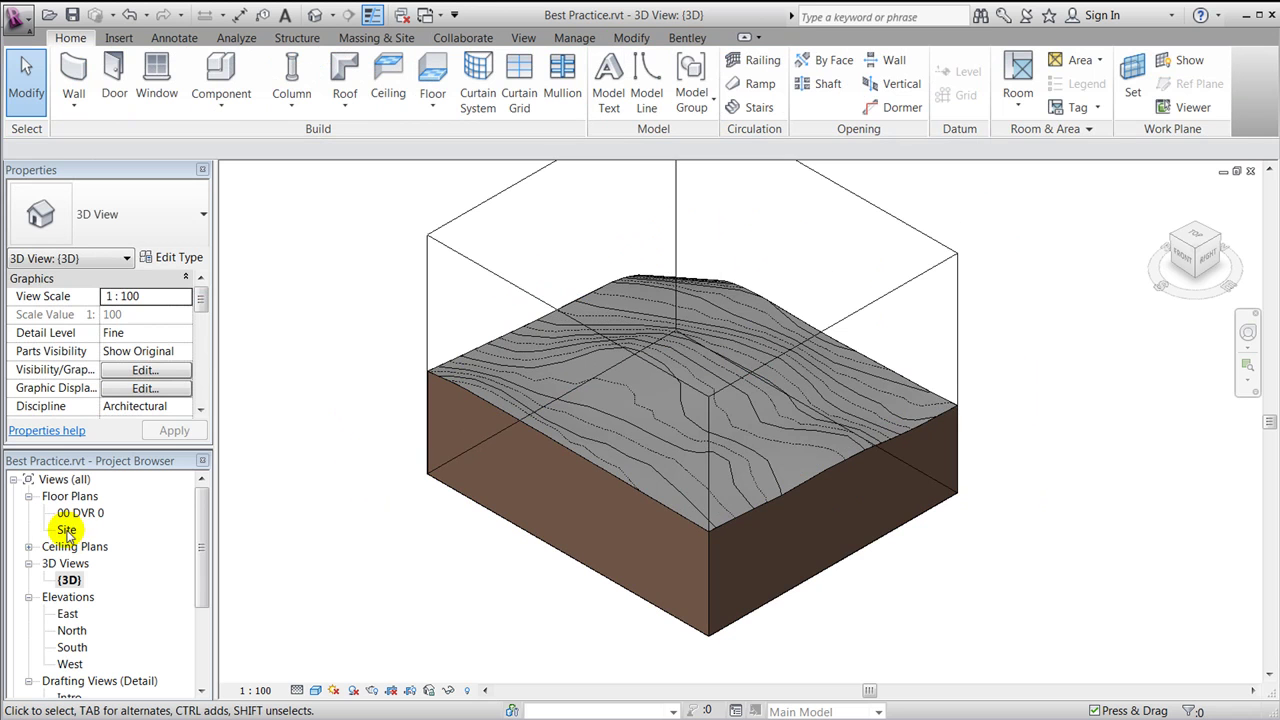
In the East elevation, extend the level line further to the left.
{"action": "double_click", "coordinate": [67, 613]}
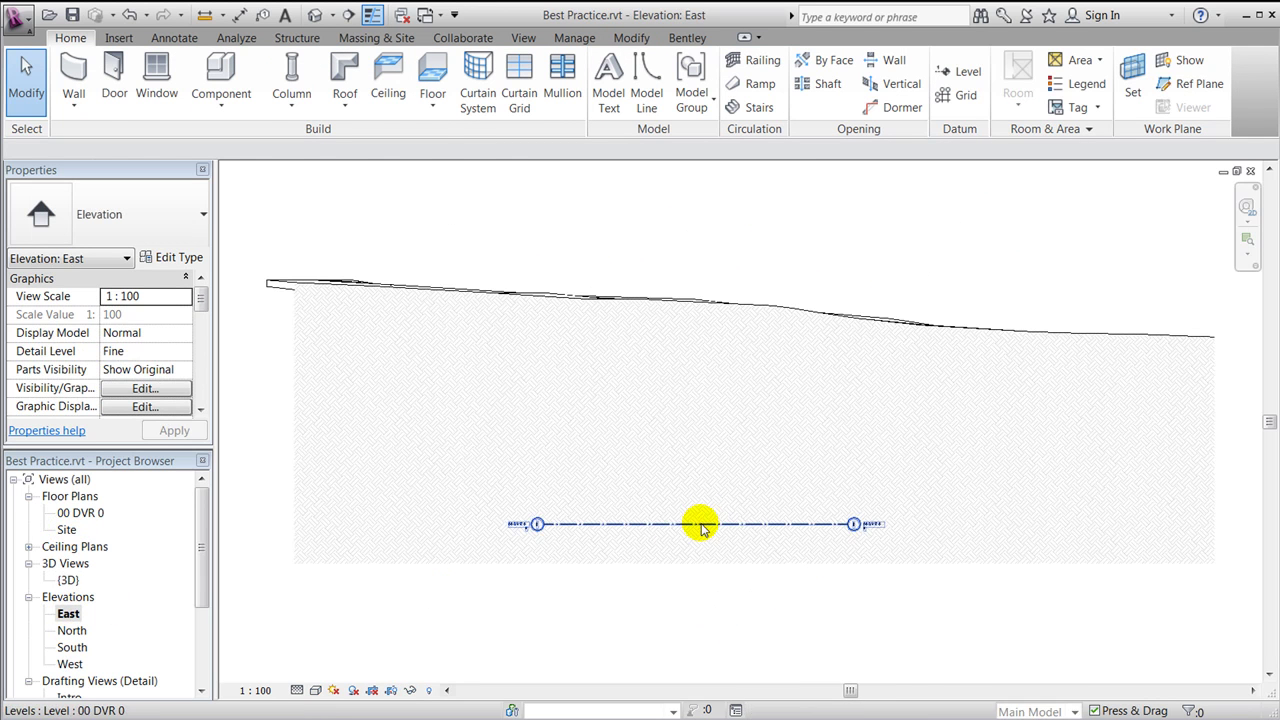
{"action": "left_click", "coordinate": [640, 524]}
{"action": "left_click_drag", "start_coordinate": [543, 524], "coordinate": [278, 524]}
{"action": "left_click", "coordinate": [383, 594]}
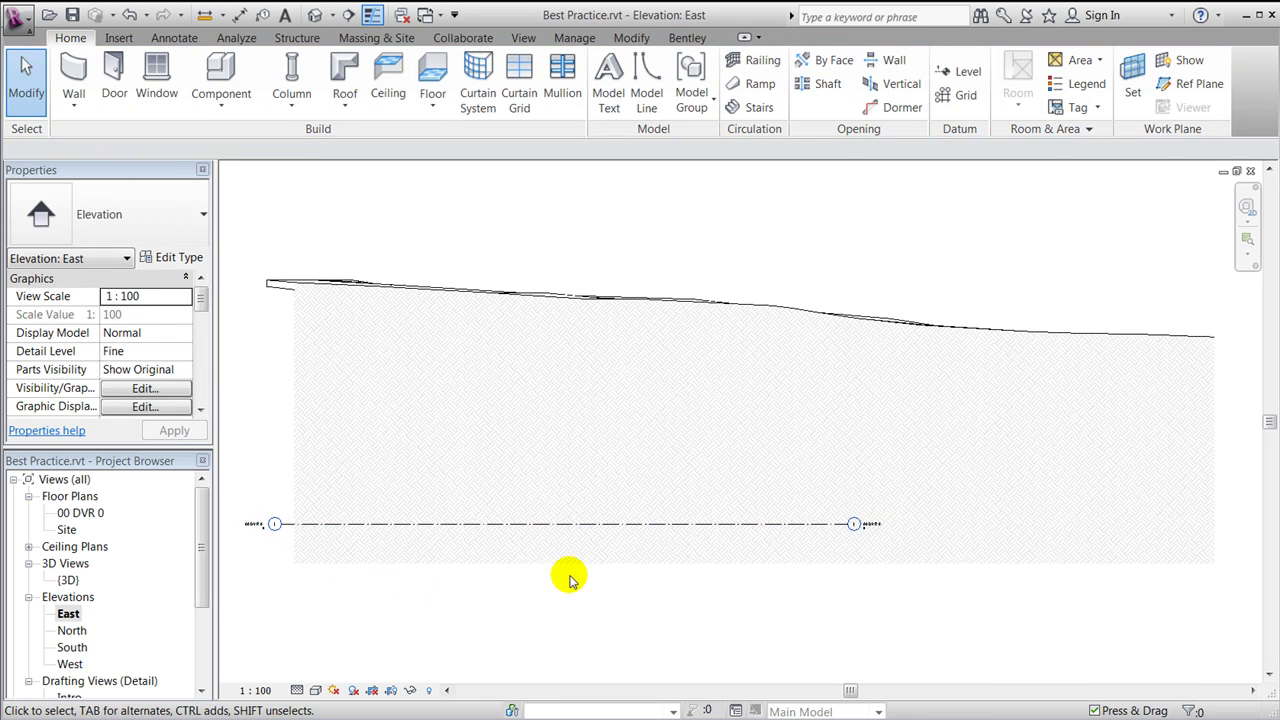
Open the Site floor plan and select the property line.
{"action": "double_click", "coordinate": [65, 530]}
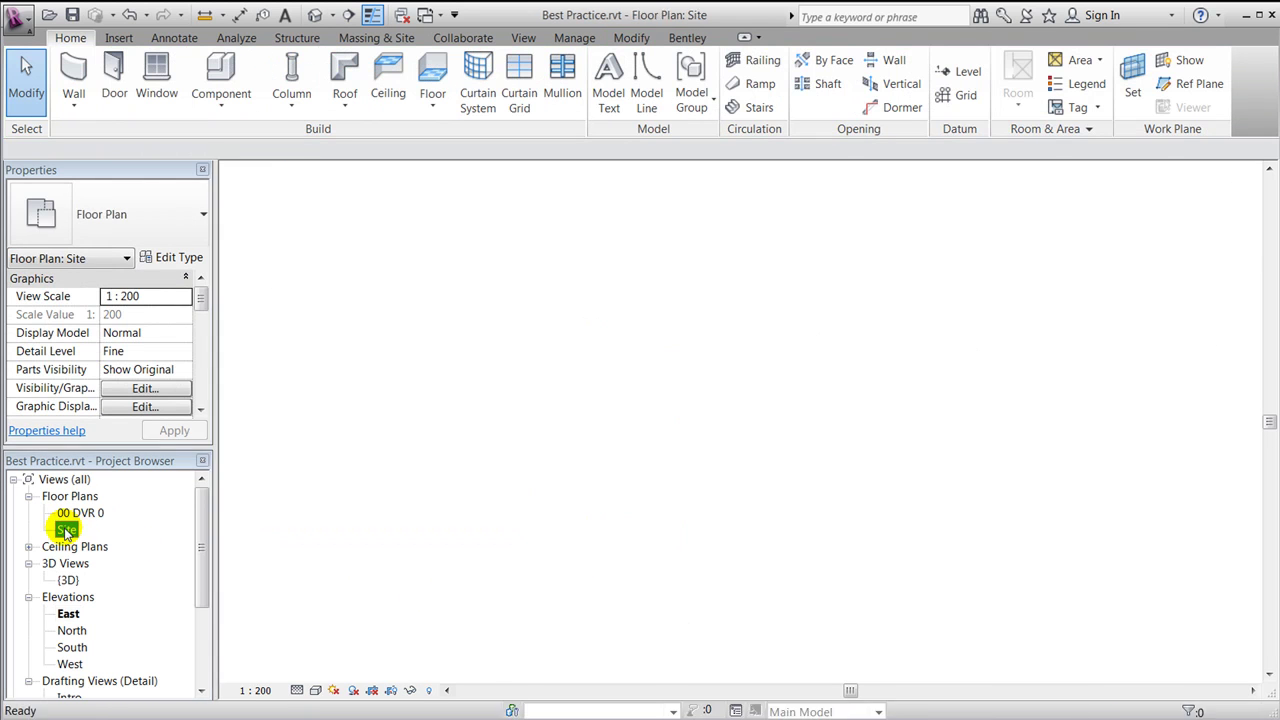
{"action": "scroll", "coordinate": [905, 500], "scroll_direction": "up", "scroll_amount": 2}
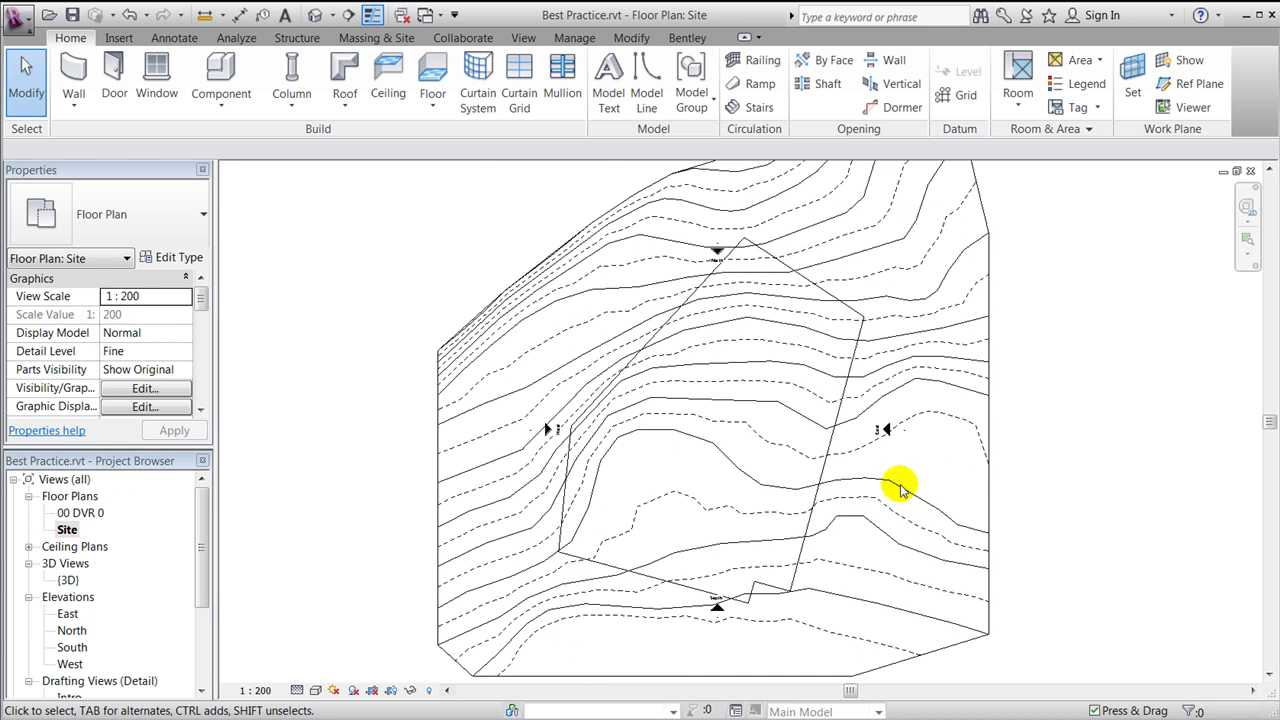
{"action": "left_click", "coordinate": [820, 475]}
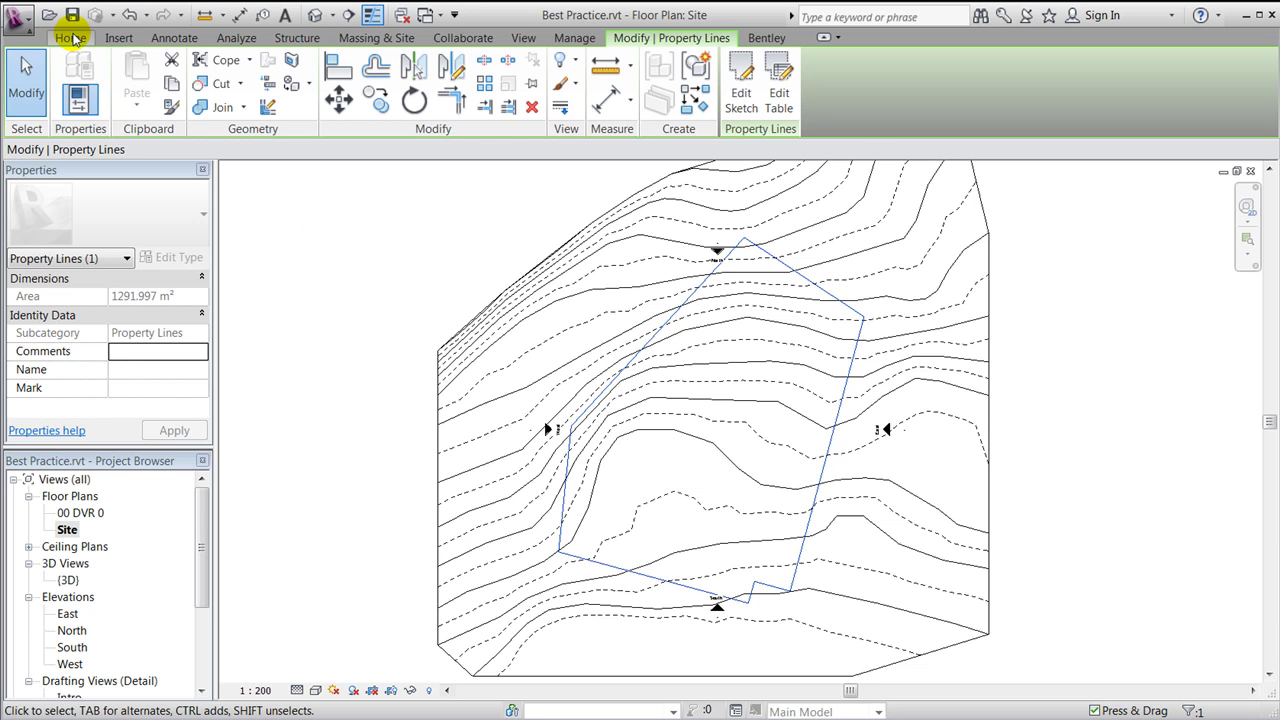
{"action": "left_click", "coordinate": [117, 40]}
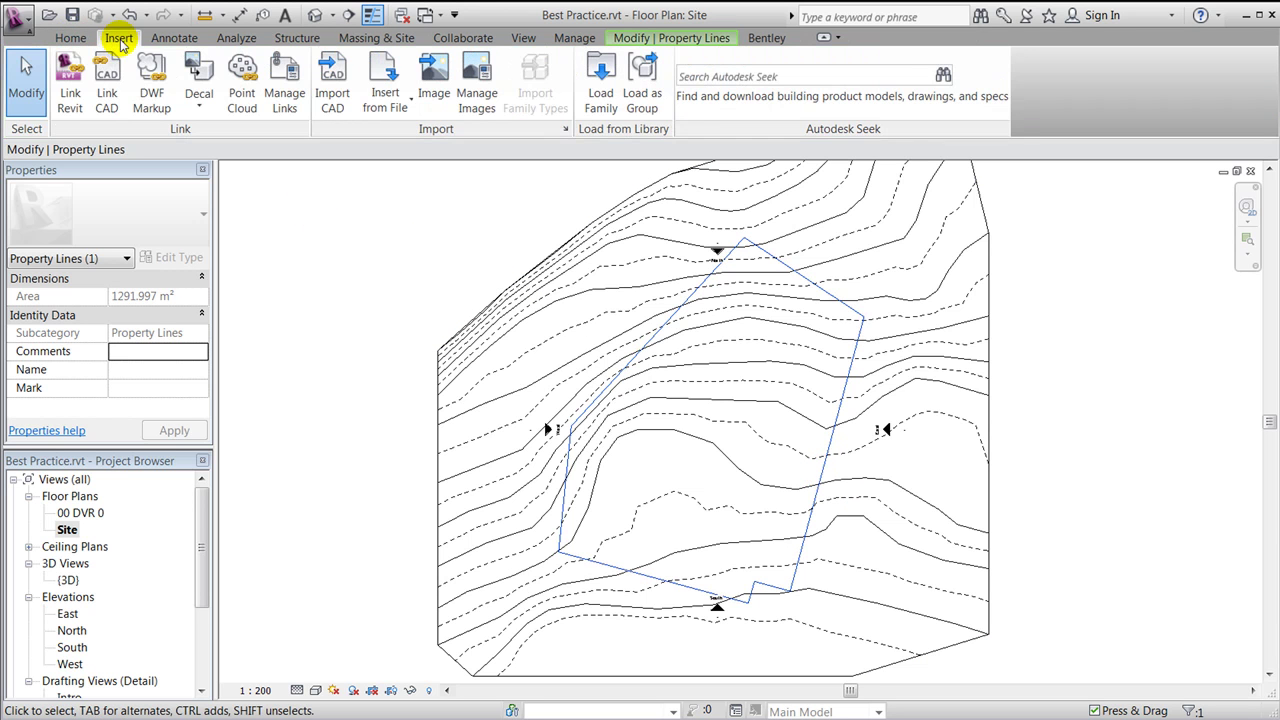
Link COMMON HOUSE 2012.rvt and drag the house inside the property line.
{"action": "left_click", "coordinate": [70, 95]}
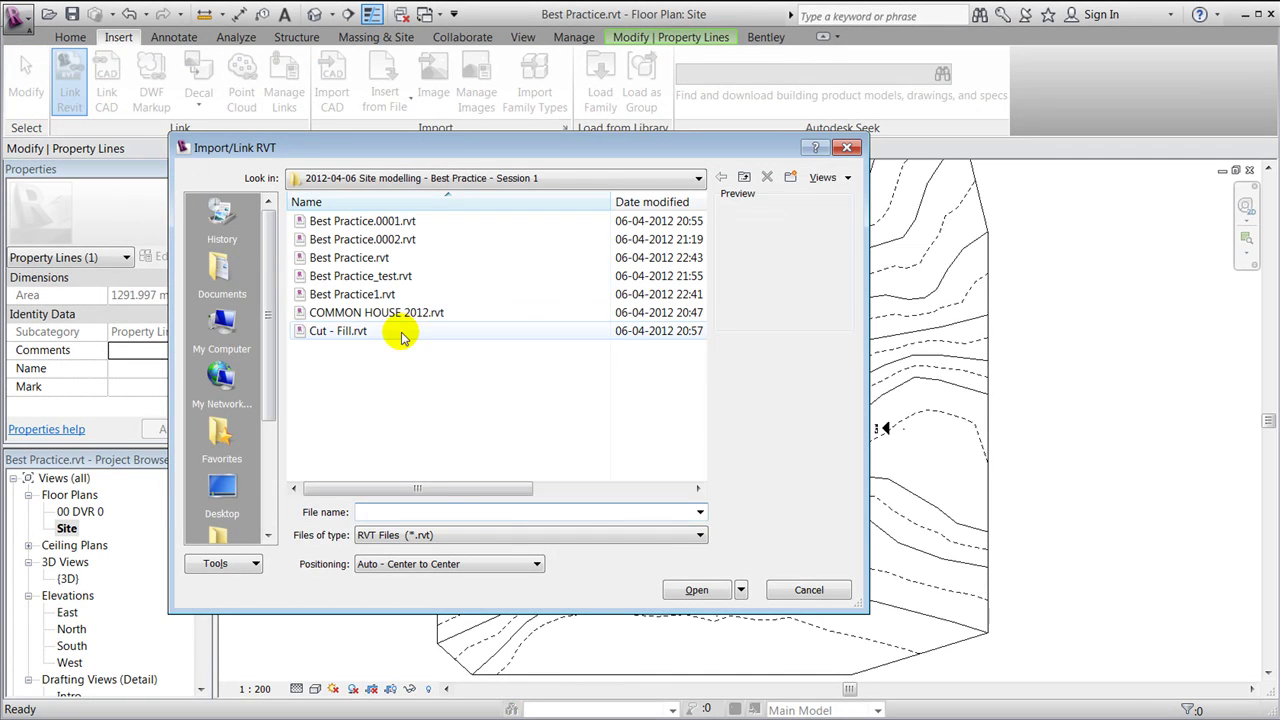
{"action": "left_click", "coordinate": [393, 316]}
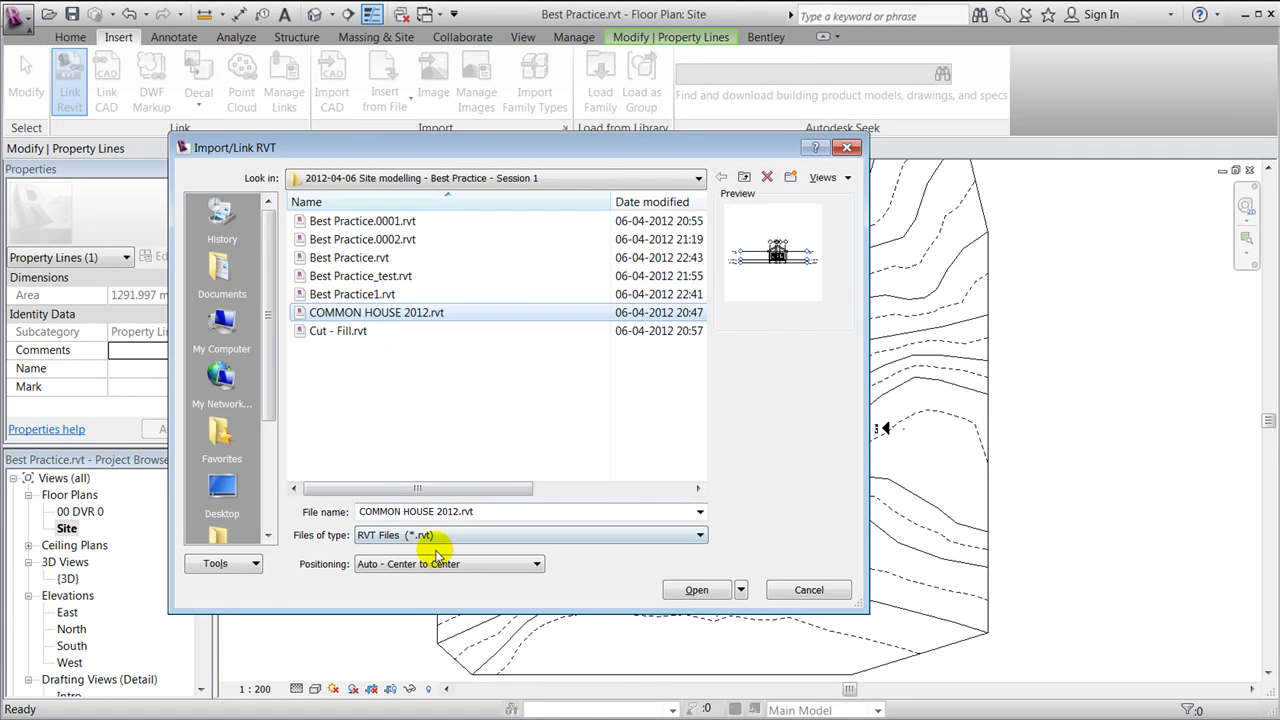
{"action": "left_click", "coordinate": [697, 591]}
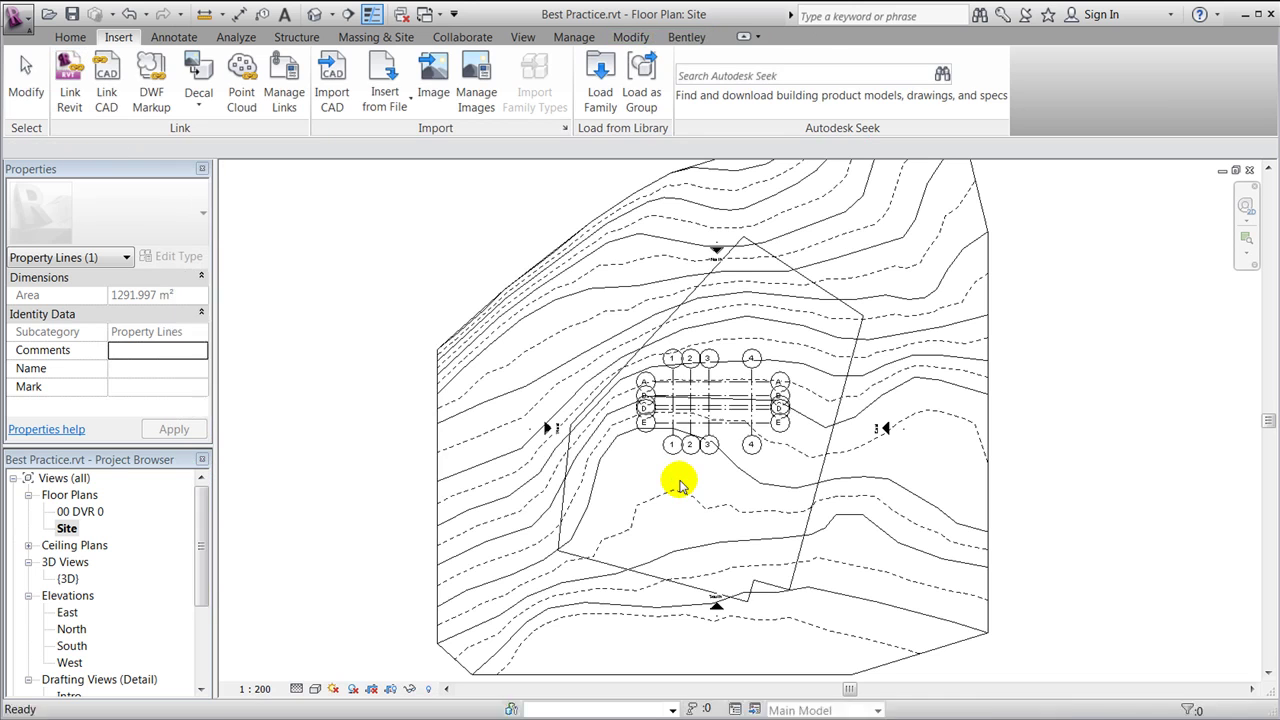
{"action": "left_click_drag", "start_coordinate": [709, 402], "coordinate": [668, 492]}
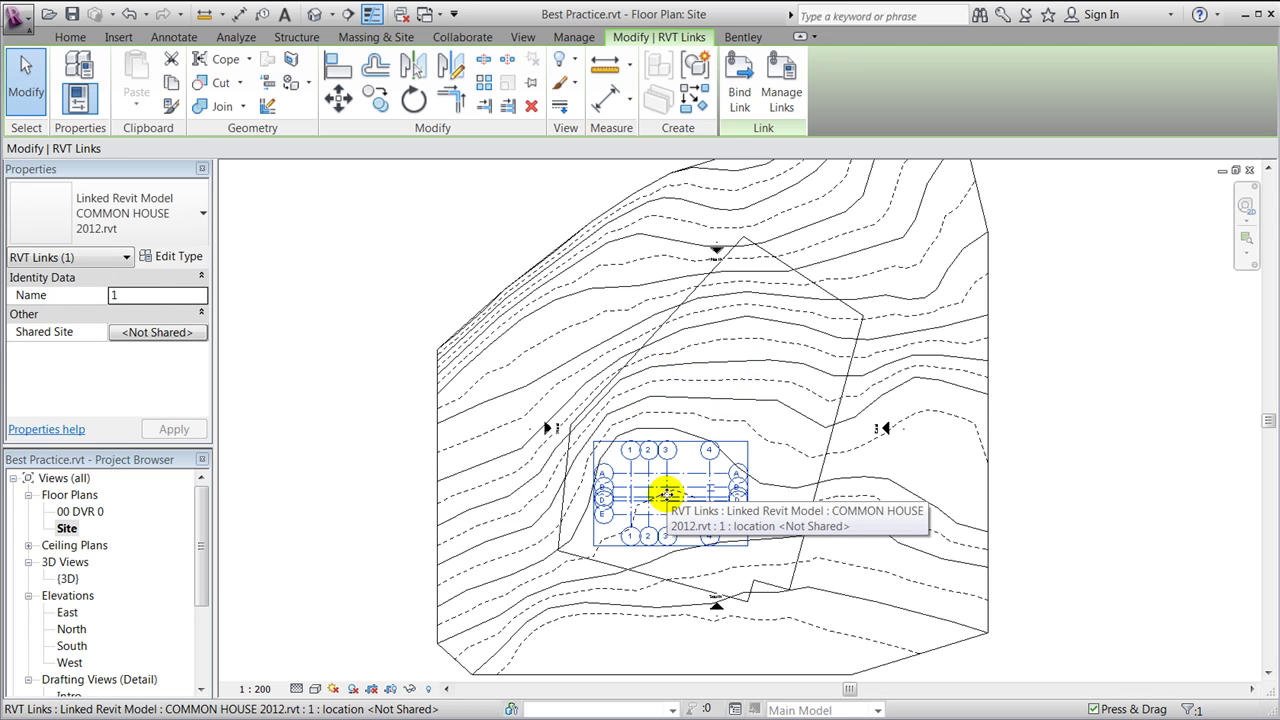
{"action": "key", "text": "Escape"}
{"action": "scroll", "coordinate": [716, 600], "scroll_direction": "up", "scroll_amount": 2}
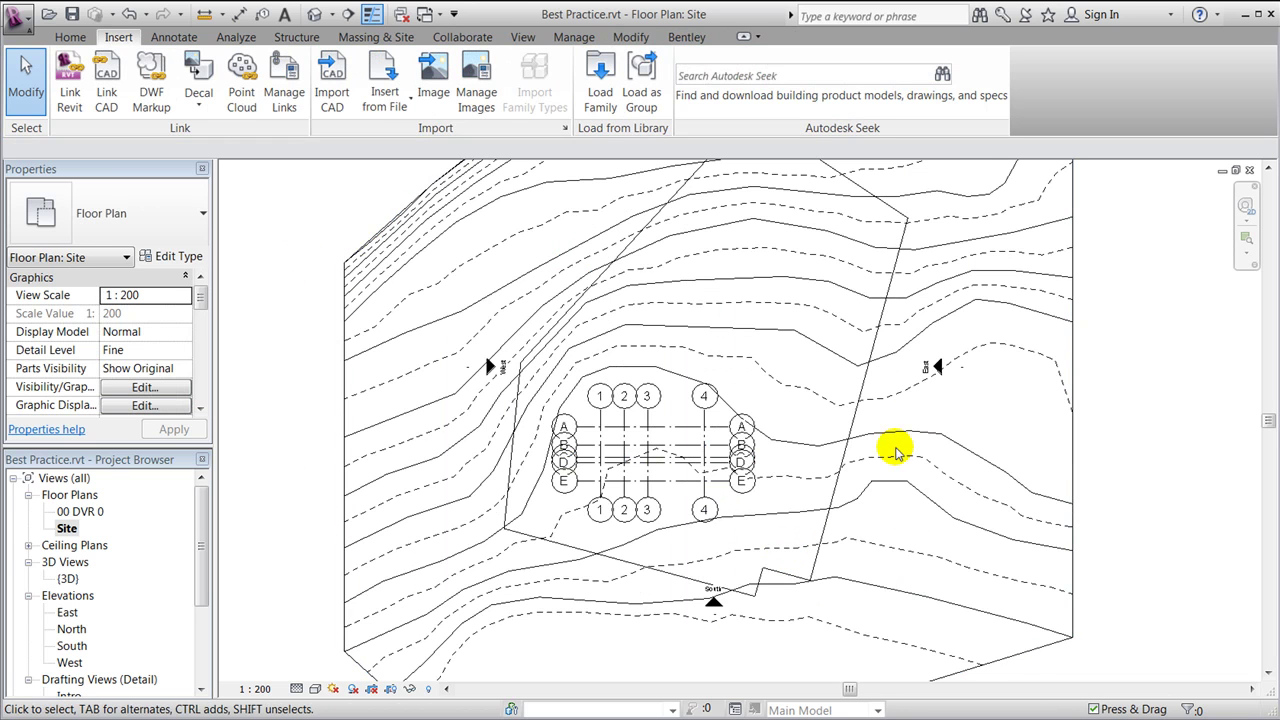
{"action": "scroll", "coordinate": [872, 537], "scroll_direction": "down", "scroll_amount": 1}
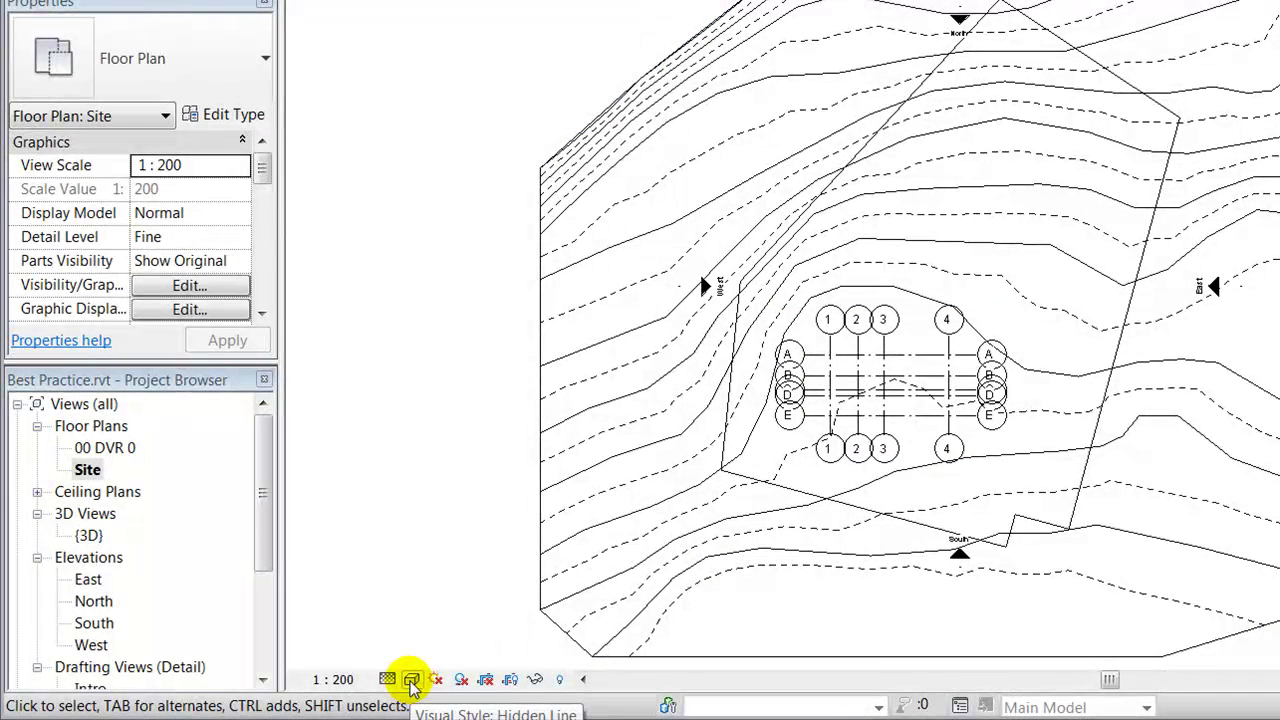
Switch the site plan's visual style to Wireframe.
{"action": "left_click", "coordinate": [412, 682]}
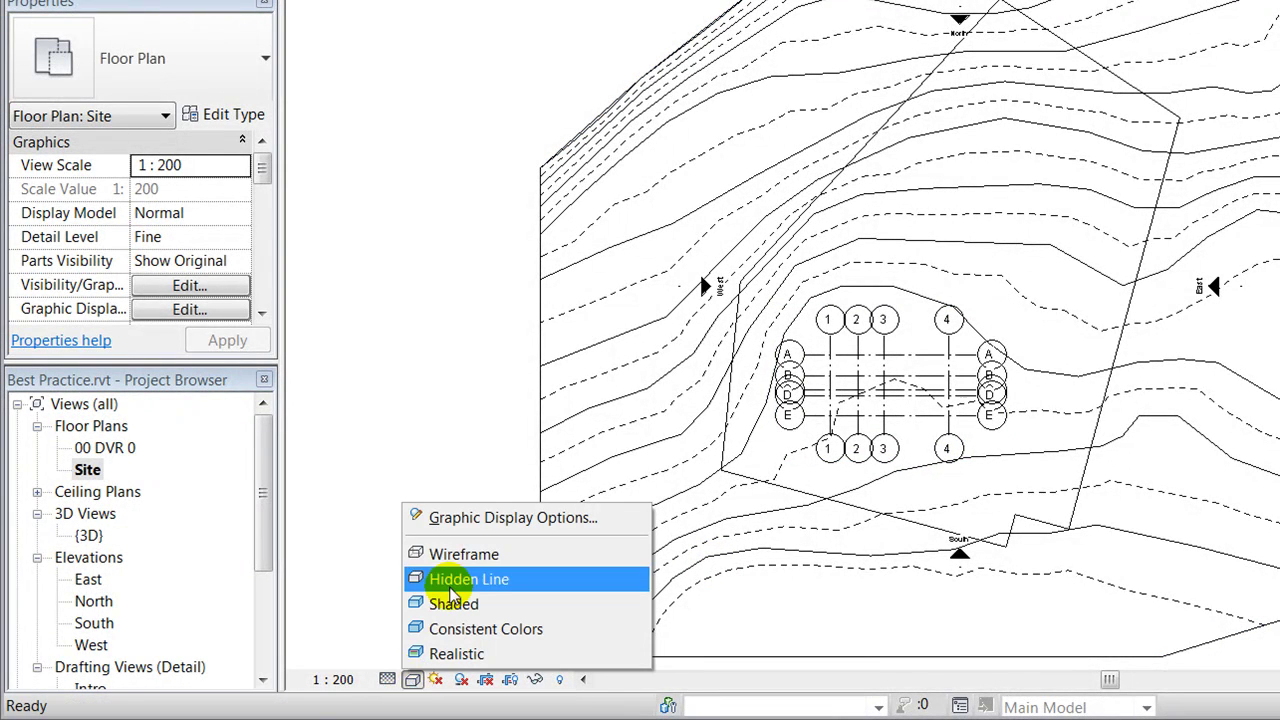
{"action": "left_click", "coordinate": [468, 556]}
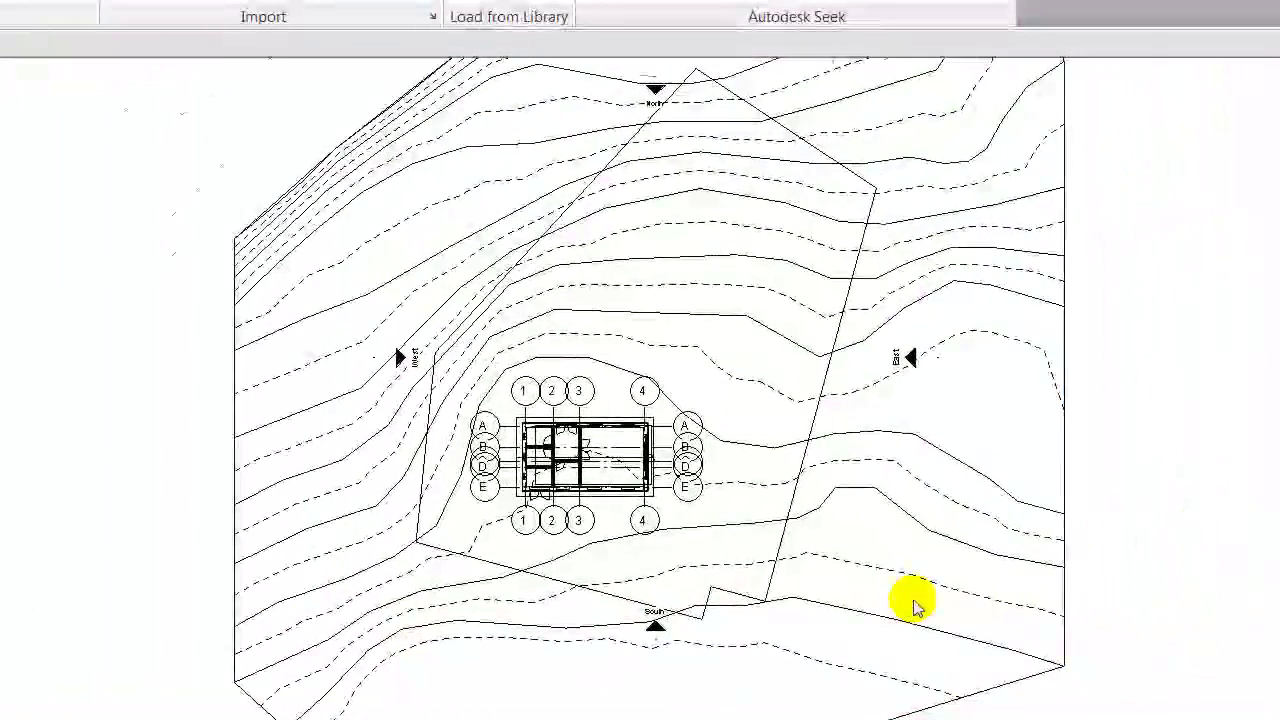
{"action": "scroll", "coordinate": [571, 494], "scroll_direction": "up", "scroll_amount": 6}
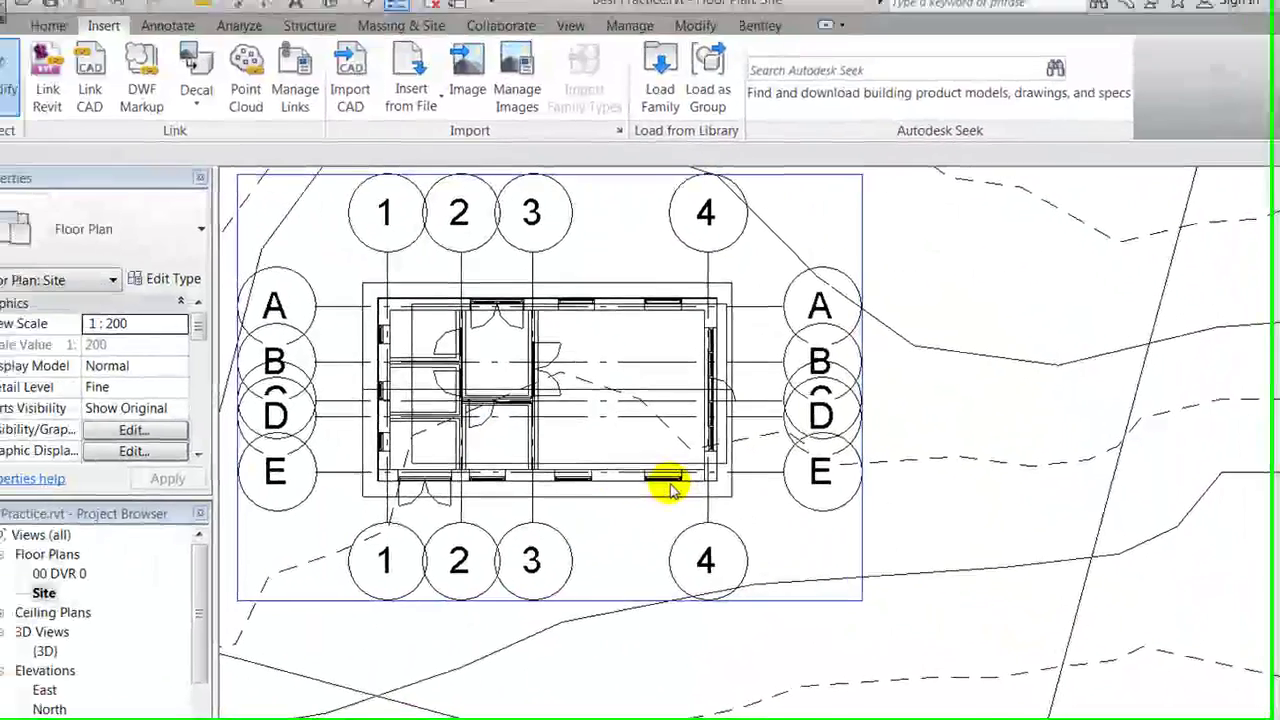
Rotate the linked house 38° about its upper-left corner and move it to the view's centre.
{"action": "left_click", "coordinate": [484, 412]}
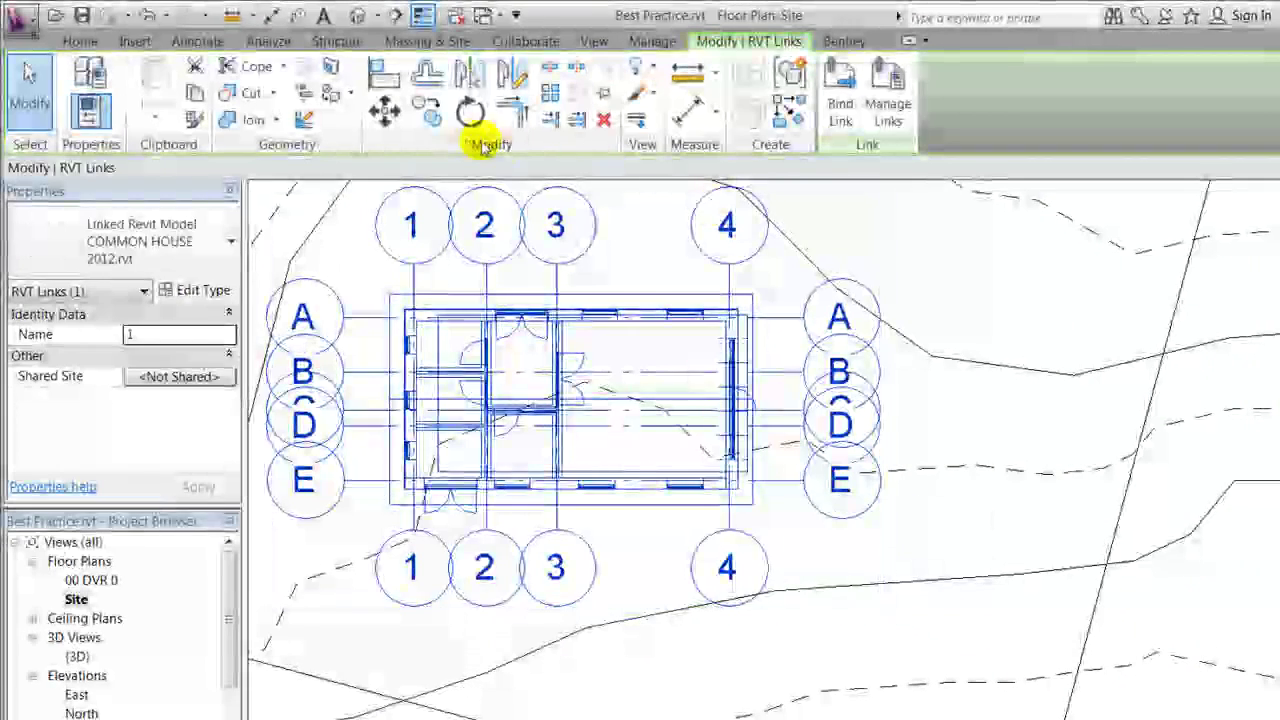
{"action": "left_click", "coordinate": [470, 112]}
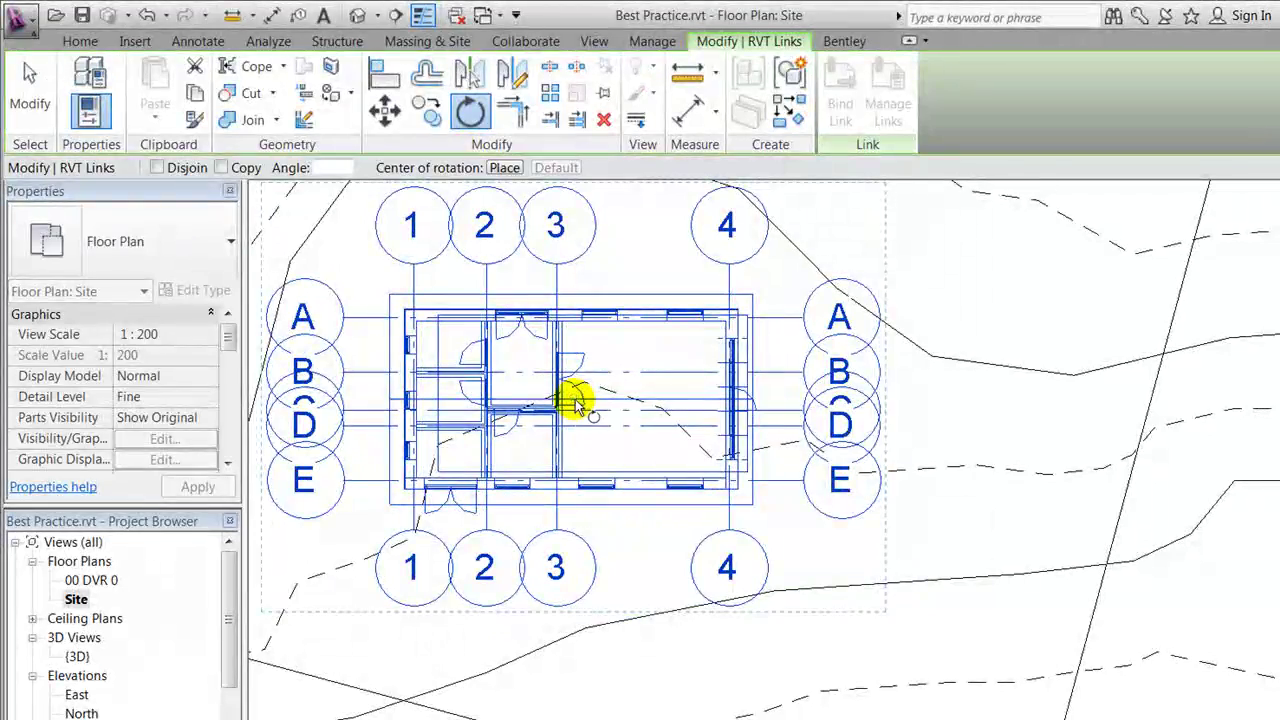
{"action": "left_click_drag", "start_coordinate": [575, 403], "coordinate": [344, 622]}
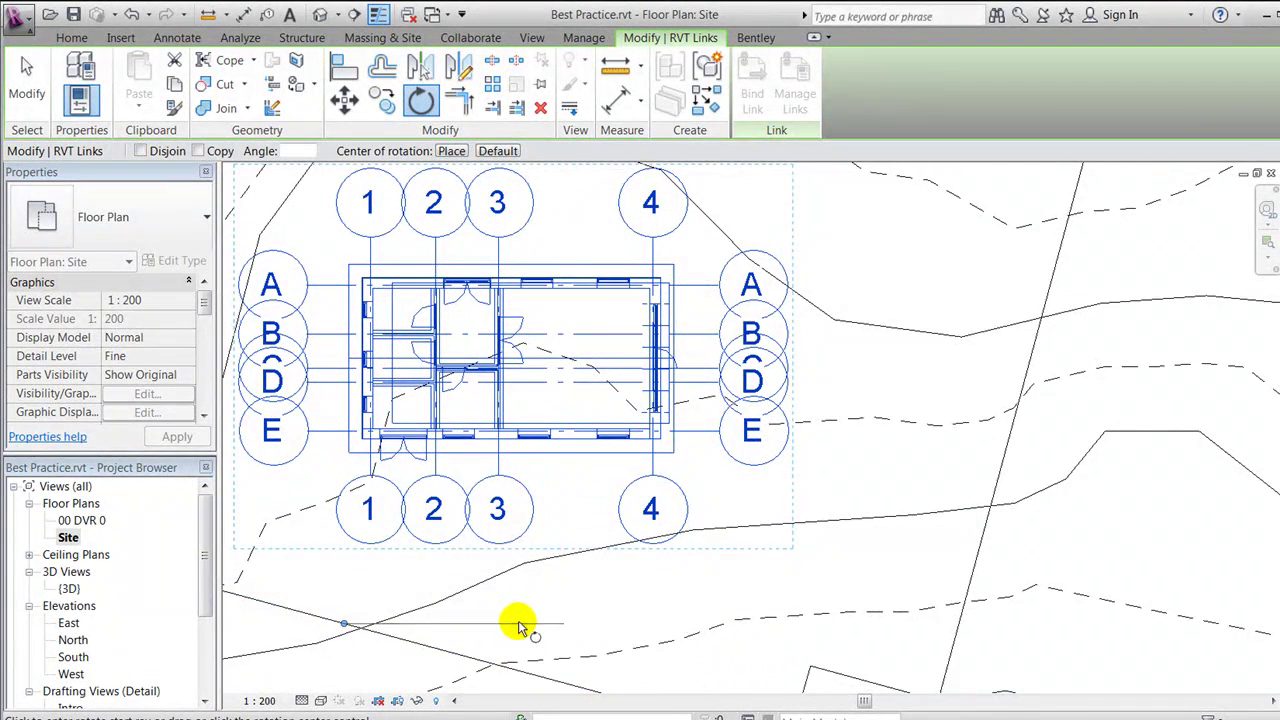
{"action": "left_click", "coordinate": [347, 562]}
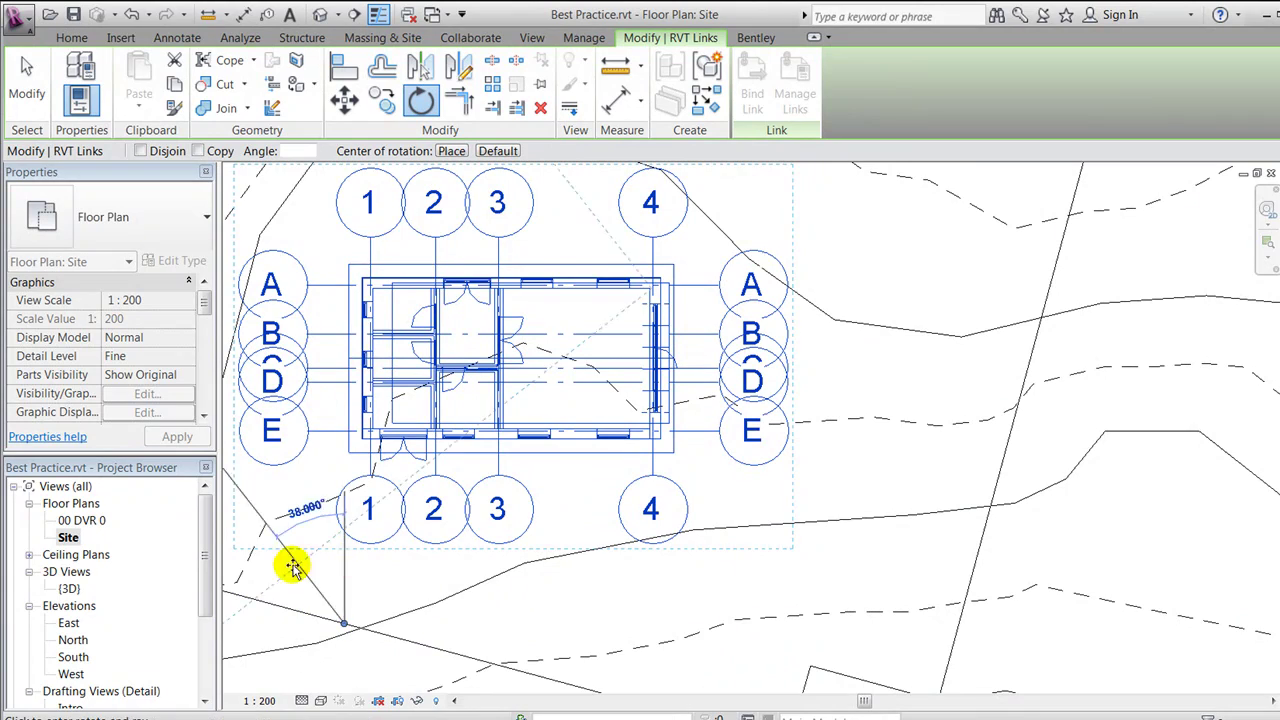
{"action": "left_click", "coordinate": [280, 607]}
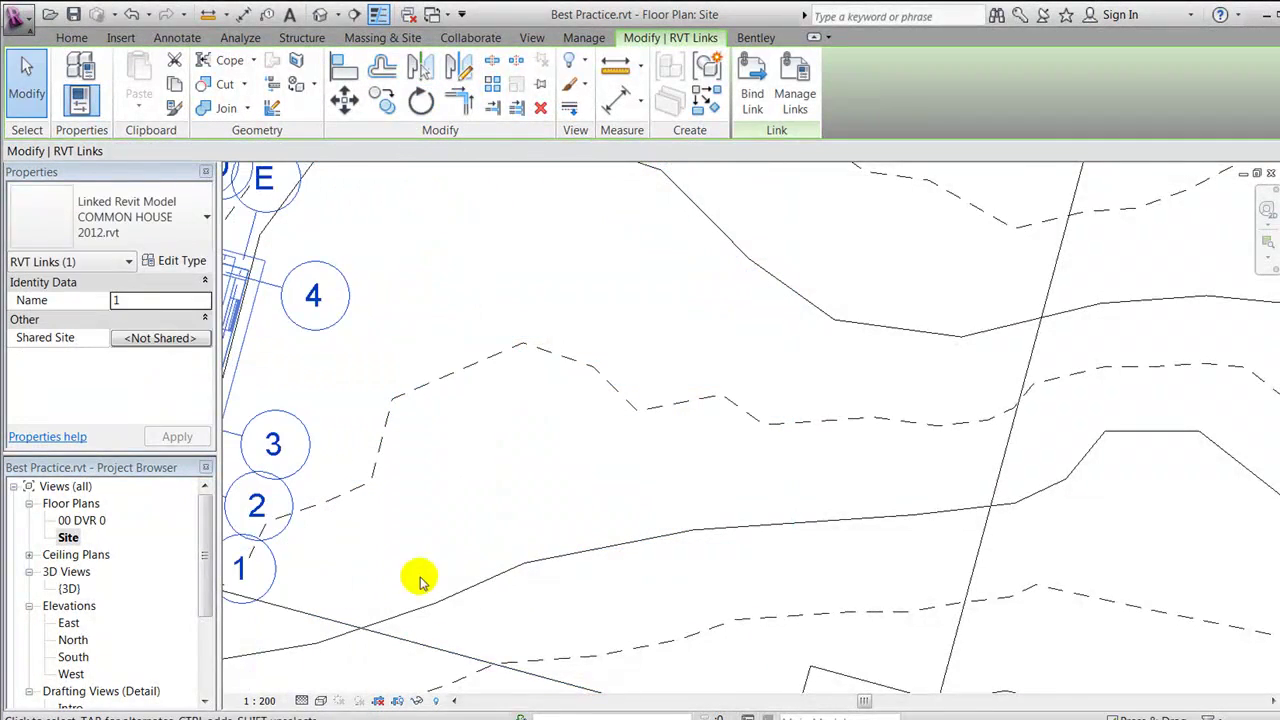
{"action": "scroll", "coordinate": [571, 528], "scroll_direction": "down", "scroll_amount": 2}
{"action": "left_click_drag", "start_coordinate": [315, 437], "coordinate": [605, 376]}
{"action": "scroll", "coordinate": [703, 598], "scroll_direction": "up", "scroll_amount": 3}
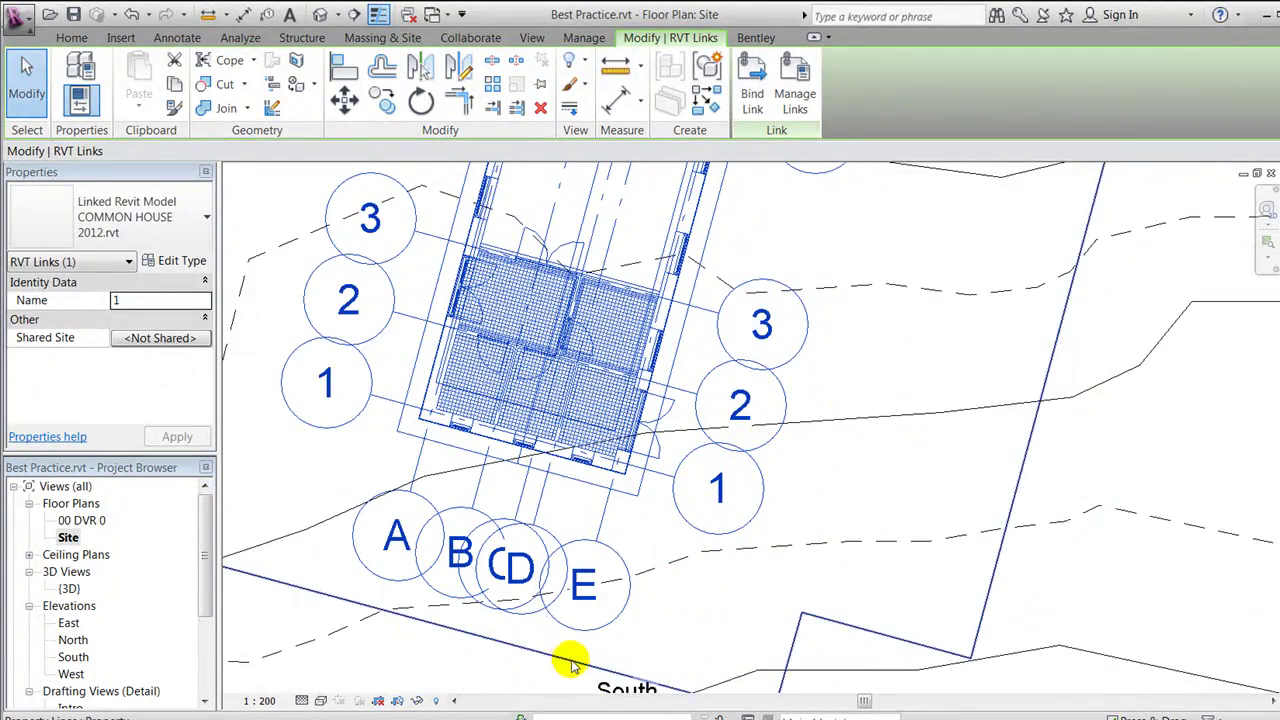
Add an aligned 5529.54 dimension from the property line to the house.
{"action": "left_click", "coordinate": [178, 38]}
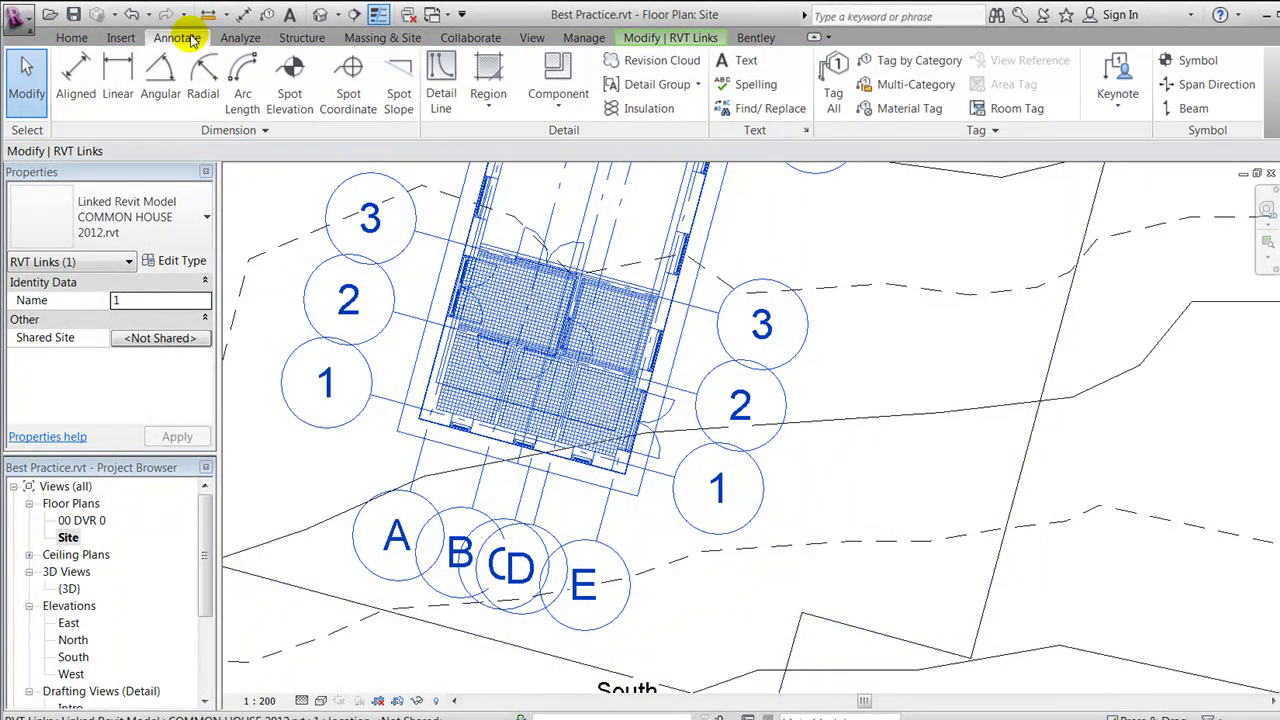
{"action": "left_click", "coordinate": [80, 84]}
{"action": "scroll", "coordinate": [606, 449], "scroll_direction": "up", "scroll_amount": 8}
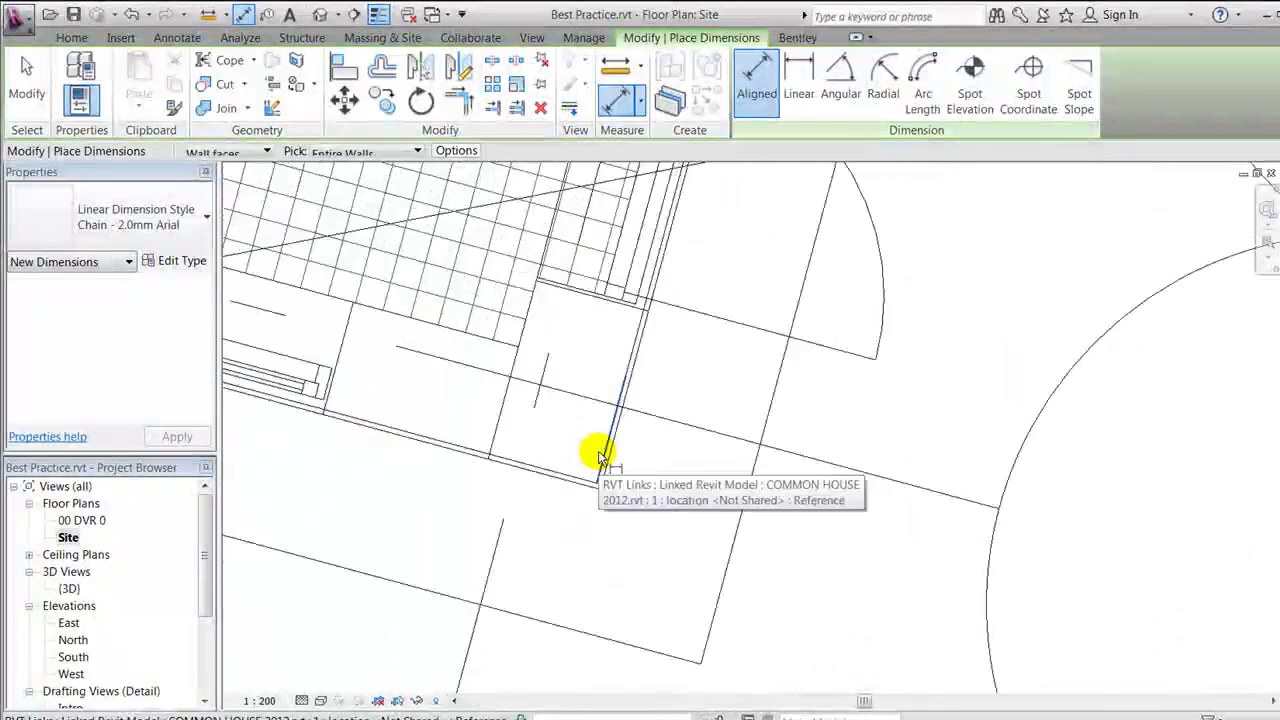
{"action": "scroll", "coordinate": [600, 478], "scroll_direction": "up", "scroll_amount": 2}
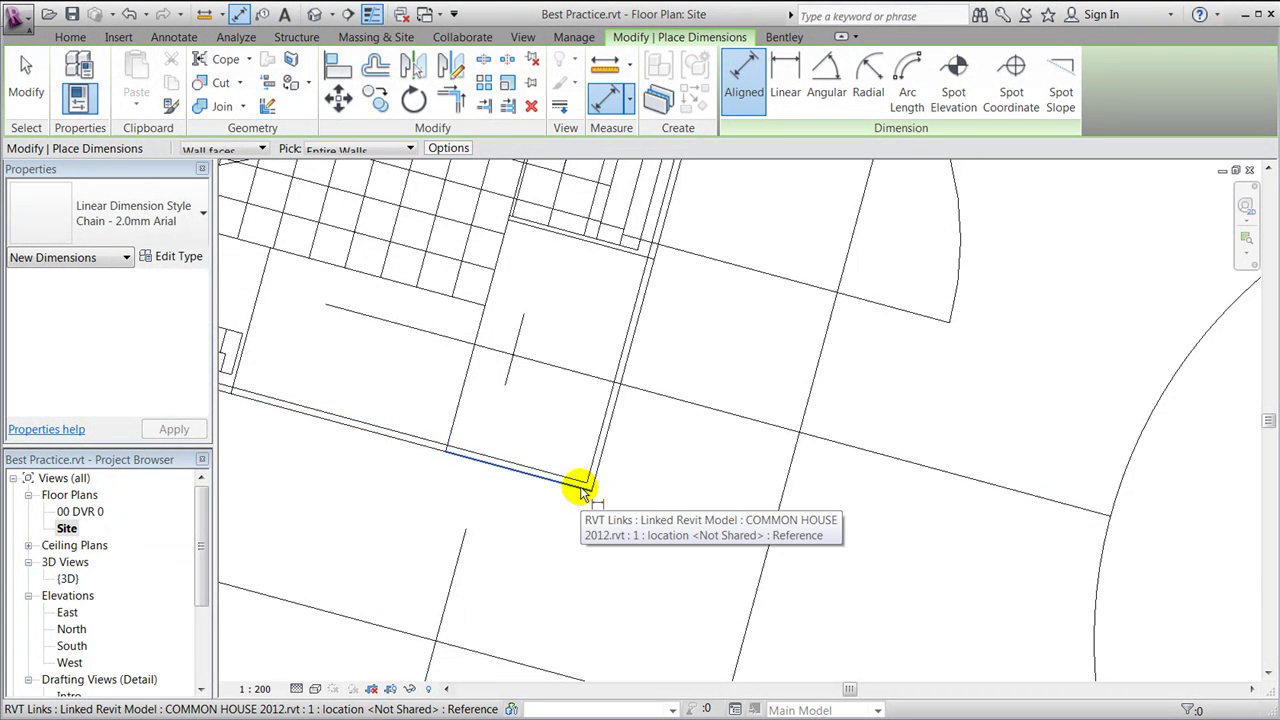
{"action": "scroll", "coordinate": [651, 234], "scroll_direction": "down", "scroll_amount": 4}
{"action": "scroll", "coordinate": [651, 234], "scroll_direction": "down", "scroll_amount": 5}
{"action": "left_click", "coordinate": [622, 475]}
{"action": "left_click", "coordinate": [690, 366]}
Add a 10891.82 aligned dimension from the house to the east property line.
{"action": "scroll", "coordinate": [680, 220], "scroll_direction": "up", "scroll_amount": 2}
{"action": "scroll", "coordinate": [675, 248], "scroll_direction": "up", "scroll_amount": 3}
{"action": "scroll", "coordinate": [457, 263], "scroll_direction": "down", "scroll_amount": 5}
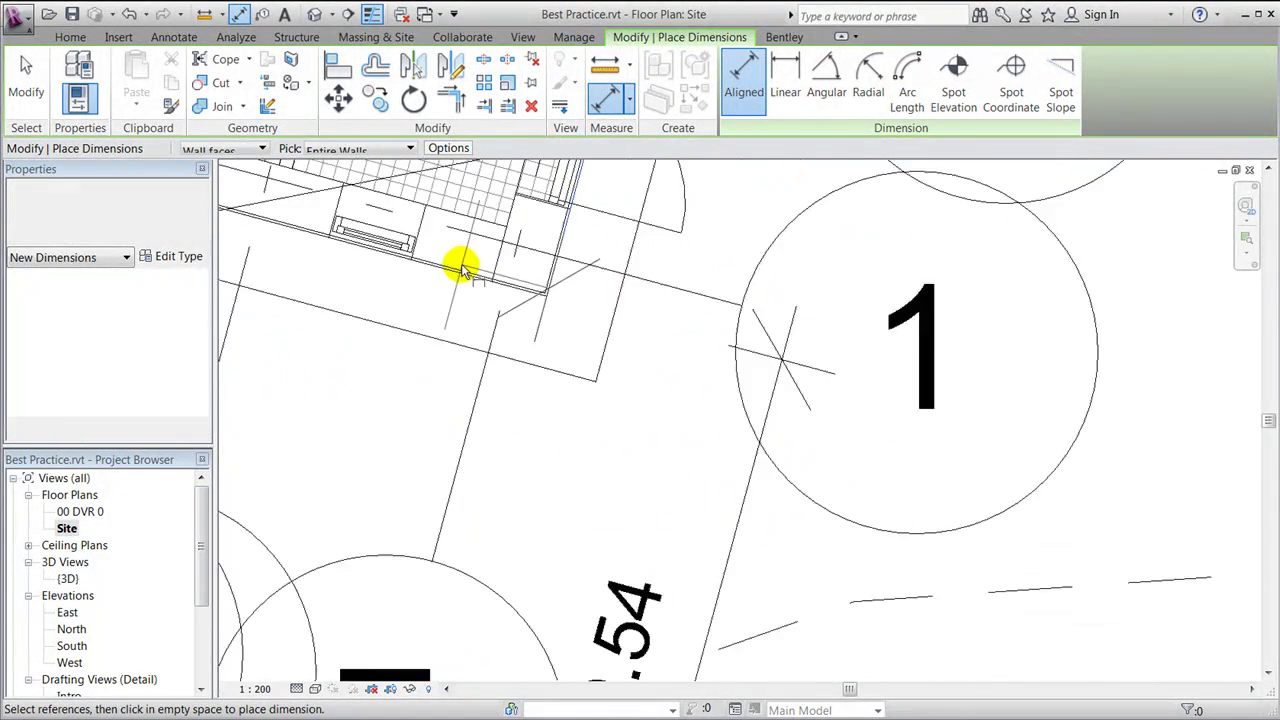
{"action": "scroll", "coordinate": [952, 468], "scroll_direction": "down", "scroll_amount": 1}
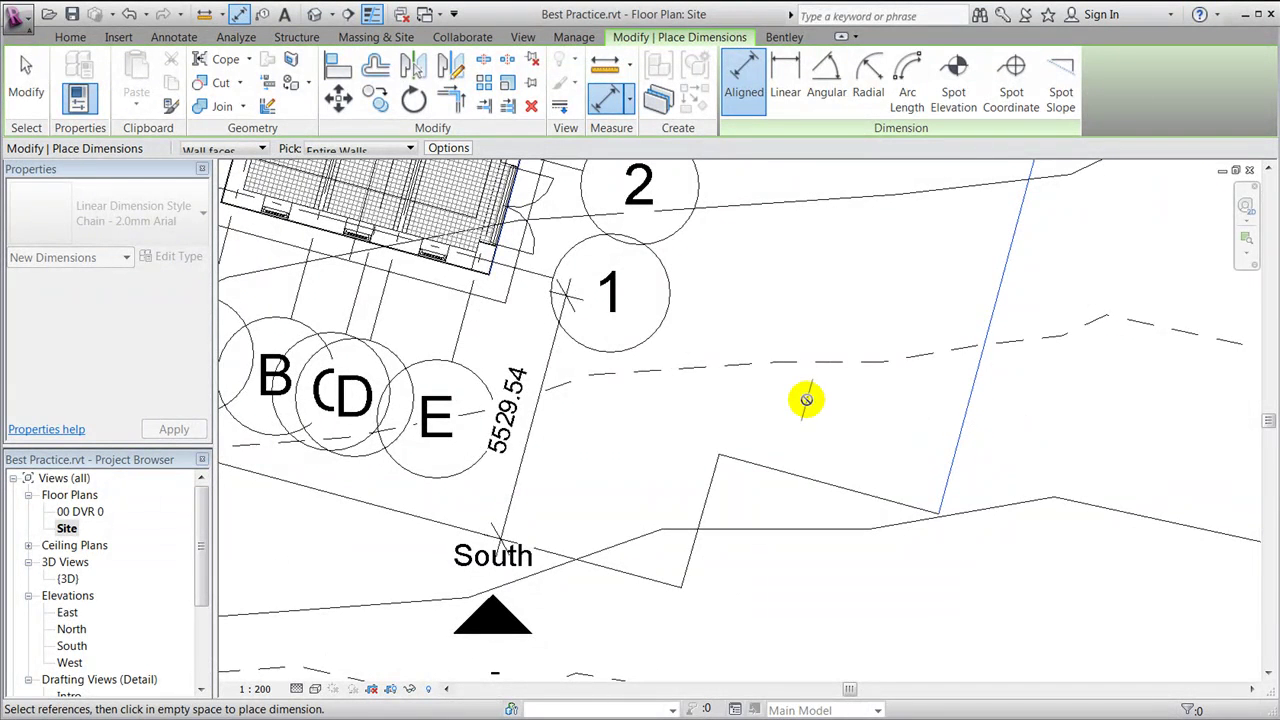
{"action": "left_click", "coordinate": [878, 440]}
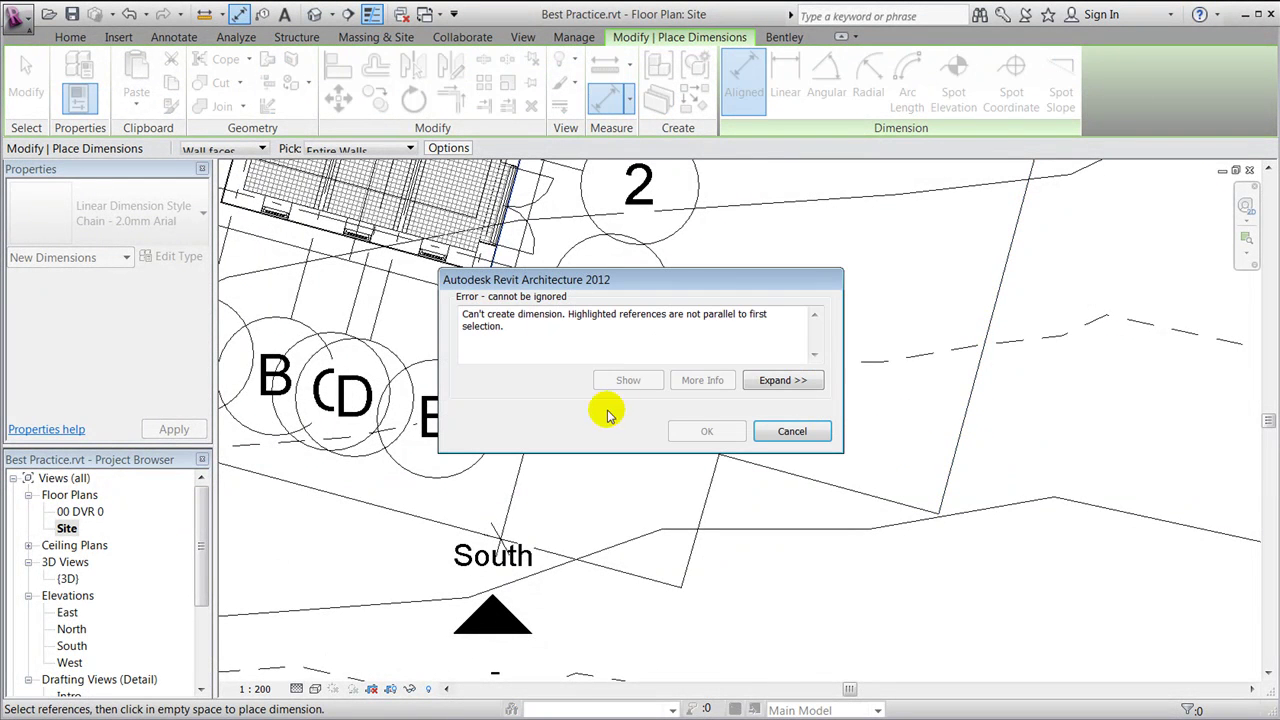
{"action": "left_click", "coordinate": [792, 431]}
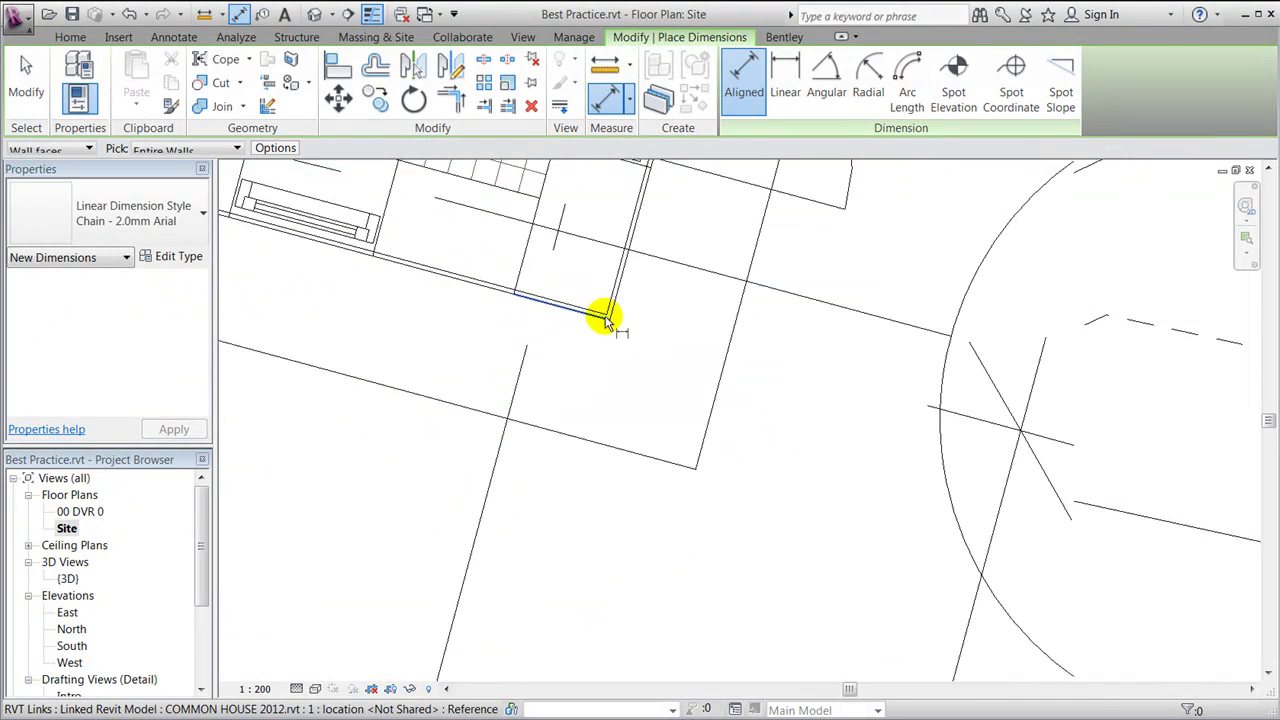
{"action": "scroll", "coordinate": [466, 280], "scroll_direction": "down", "scroll_amount": 8}
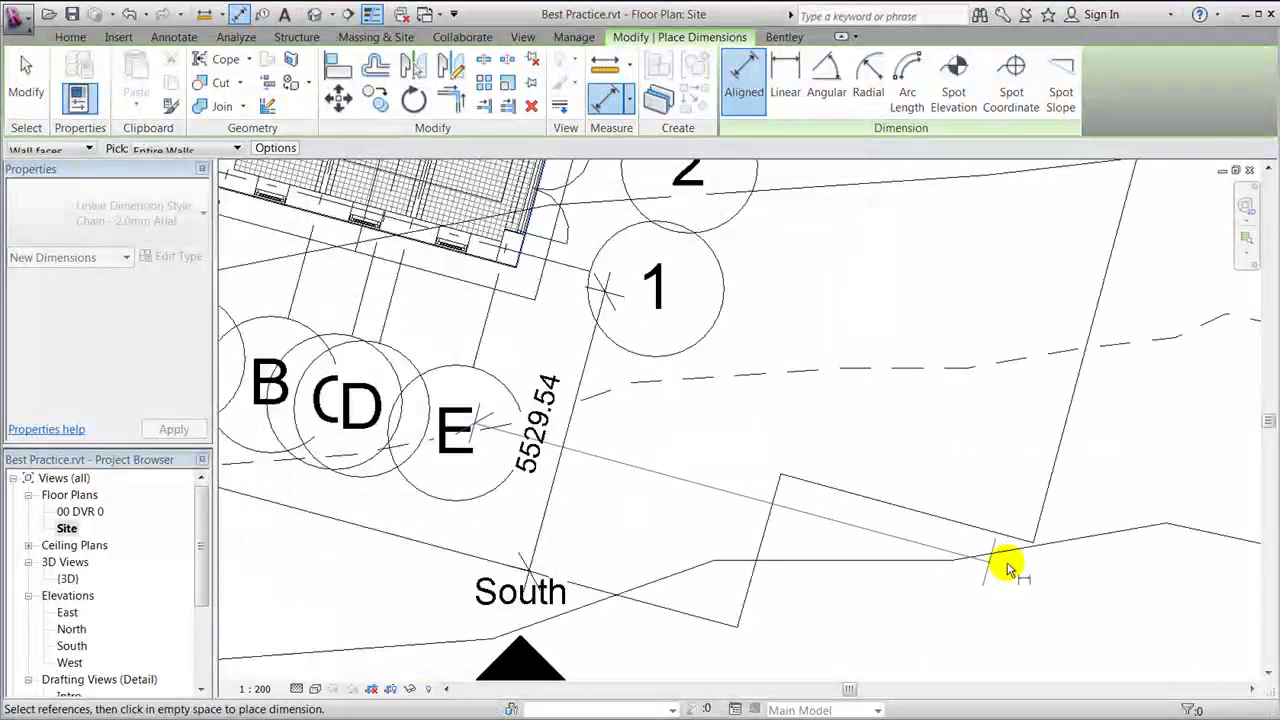
{"action": "scroll", "coordinate": [1020, 550], "scroll_direction": "up", "scroll_amount": 6}
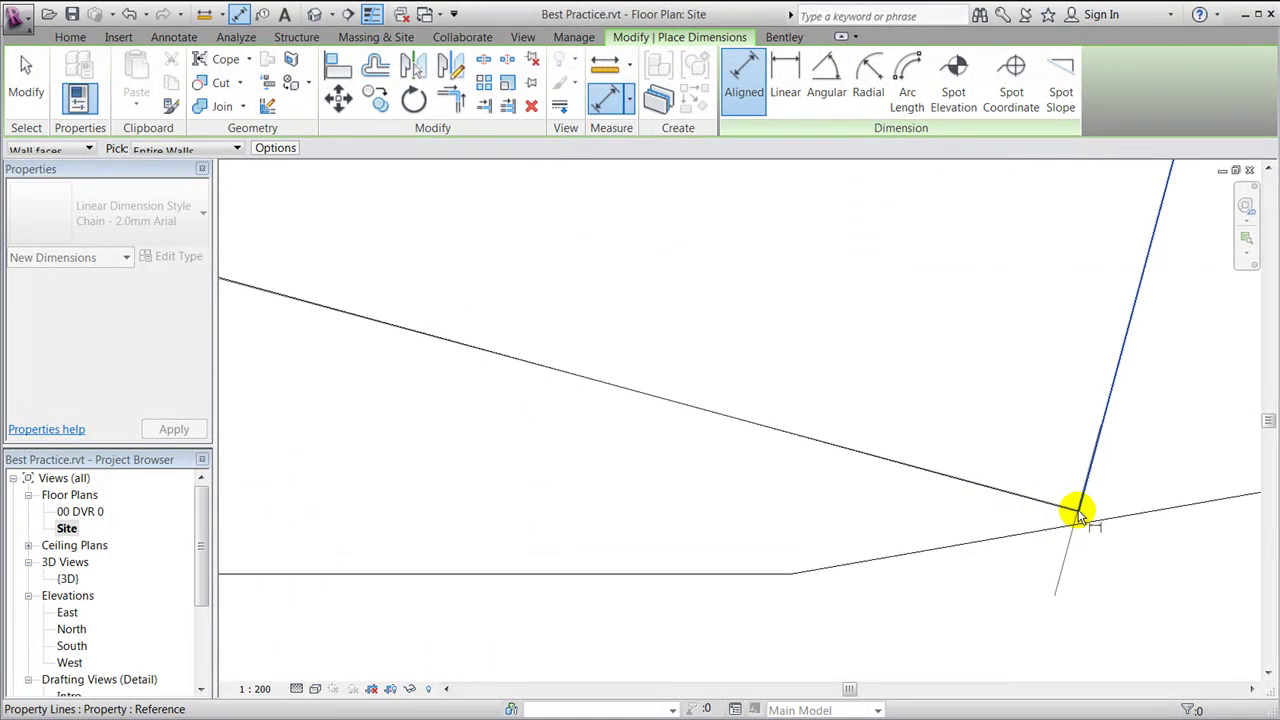
{"action": "left_click", "coordinate": [1078, 514]}
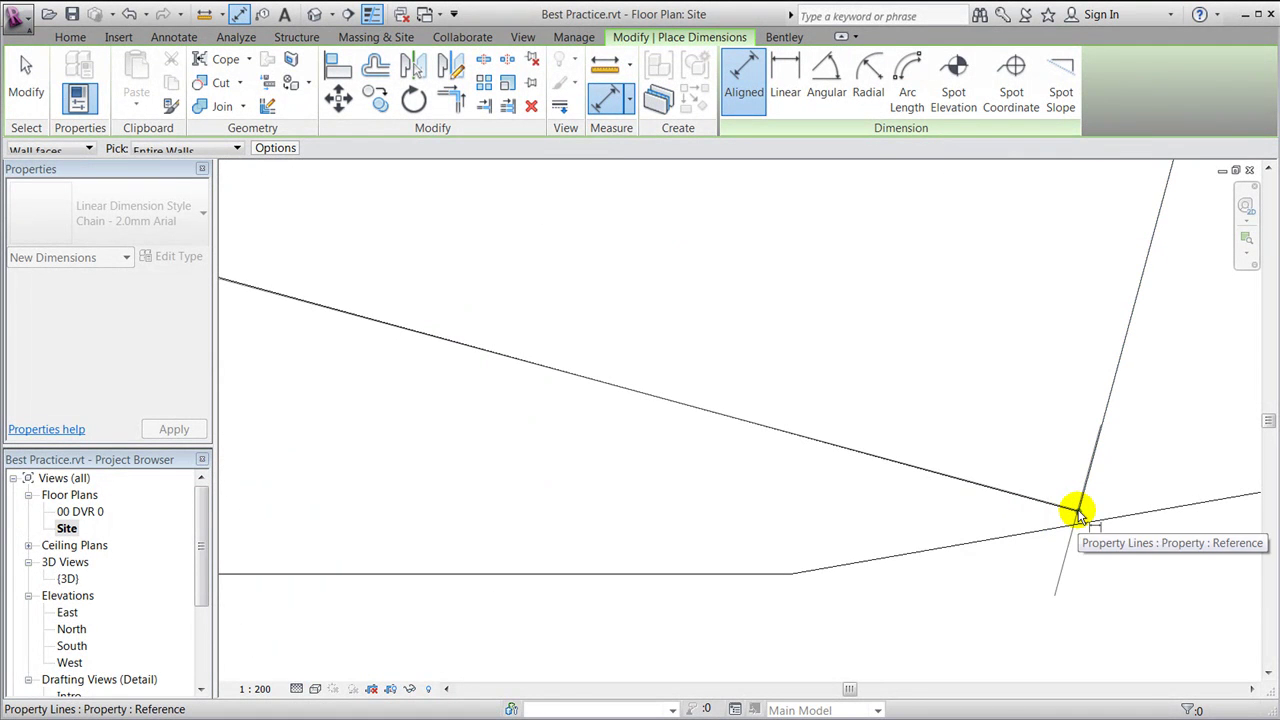
{"action": "scroll", "coordinate": [1077, 513], "scroll_direction": "down", "scroll_amount": 5}
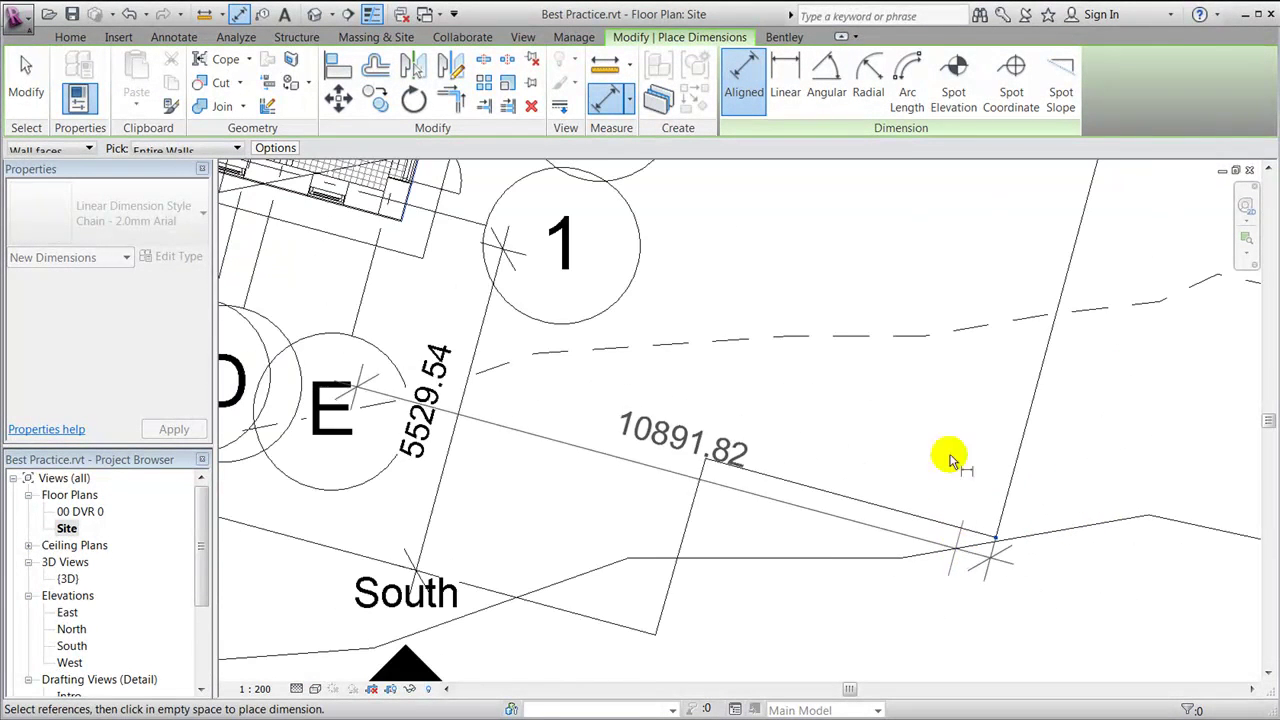
{"action": "left_click", "coordinate": [934, 350]}
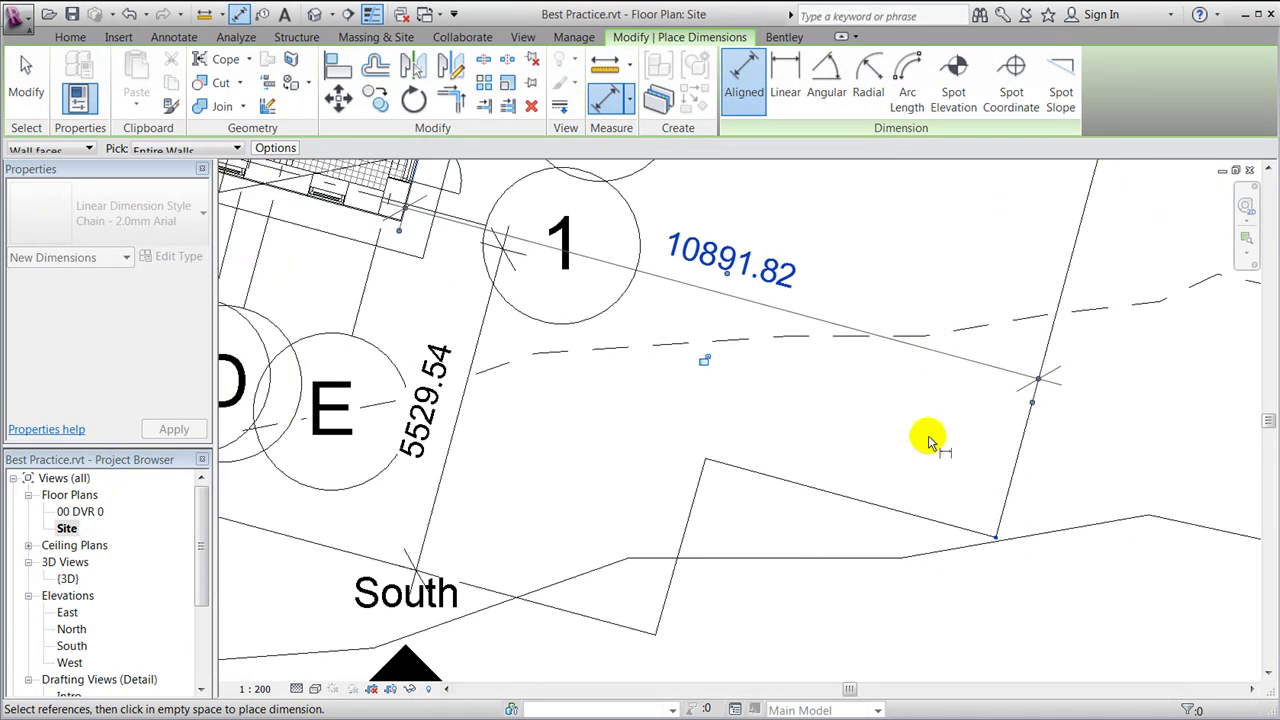
Drag the 10891.82 dimension further down.
{"action": "left_click", "coordinate": [27, 90]}
{"action": "scroll", "coordinate": [871, 480], "scroll_direction": "down", "scroll_amount": 2}
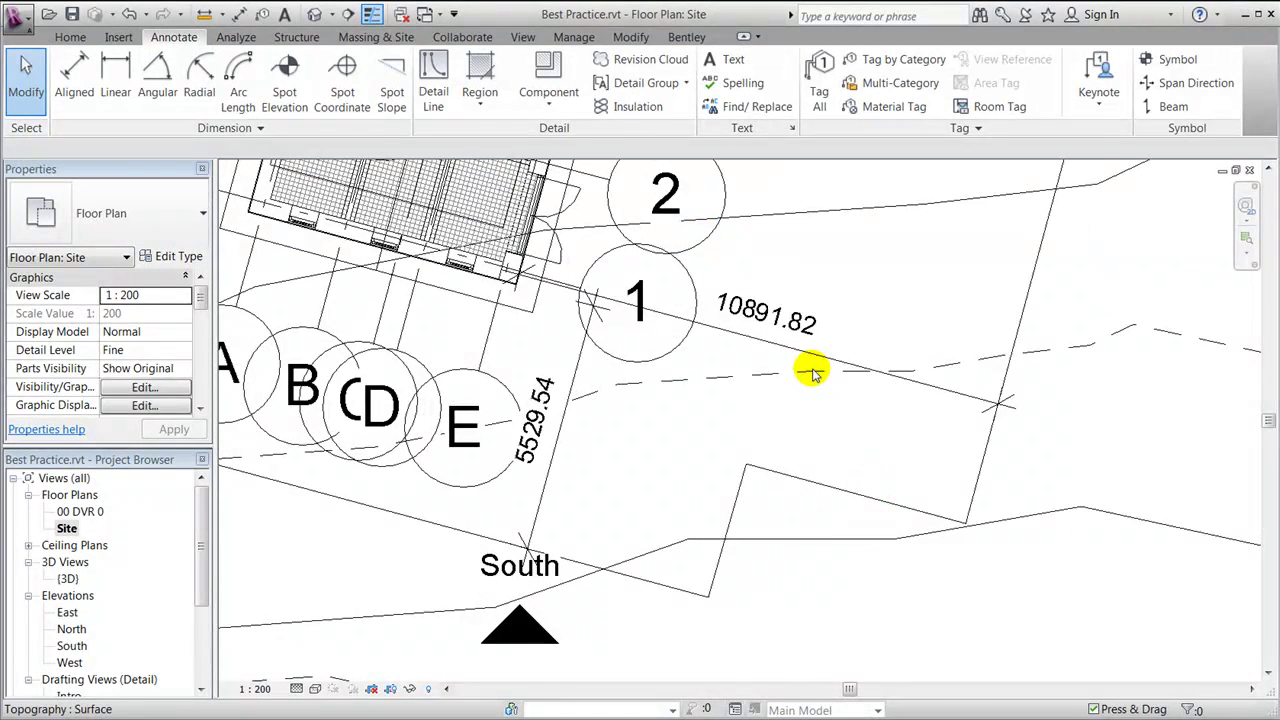
{"action": "scroll", "coordinate": [857, 346], "scroll_direction": "up", "scroll_amount": 1}
{"action": "scroll", "coordinate": [940, 448], "scroll_direction": "up", "scroll_amount": 2}
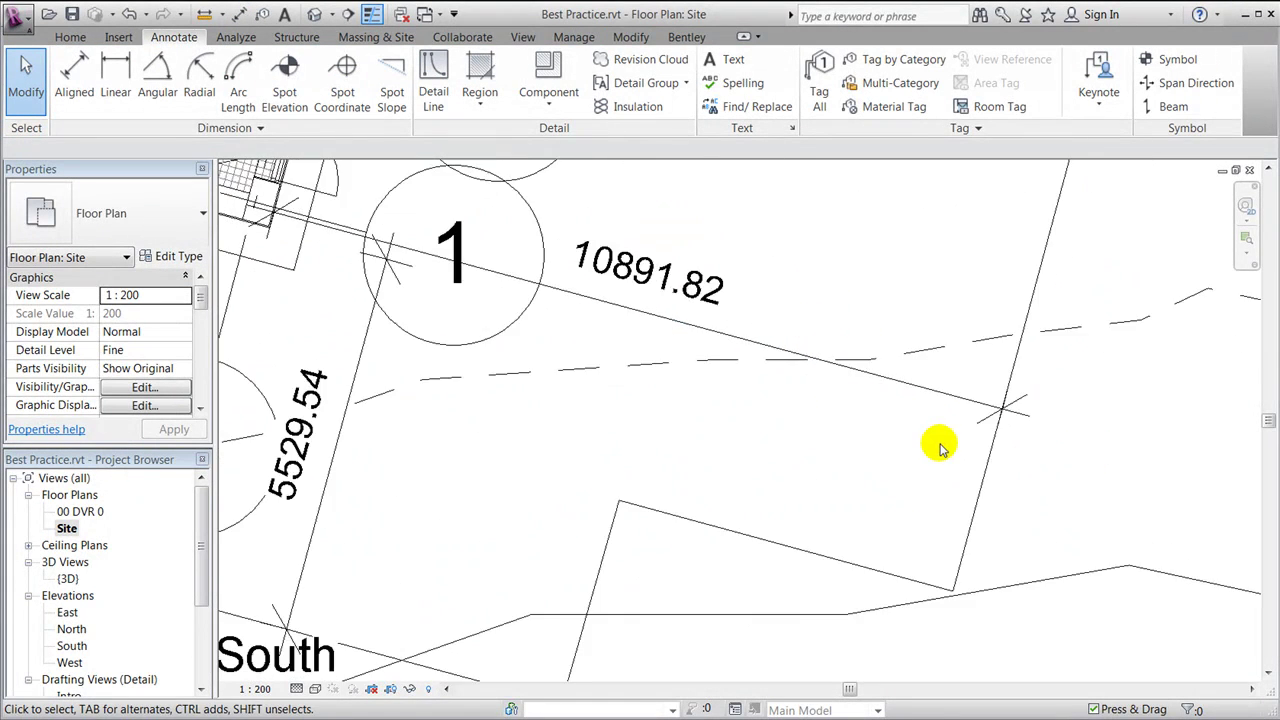
{"action": "scroll", "coordinate": [940, 448], "scroll_direction": "down", "scroll_amount": 2}
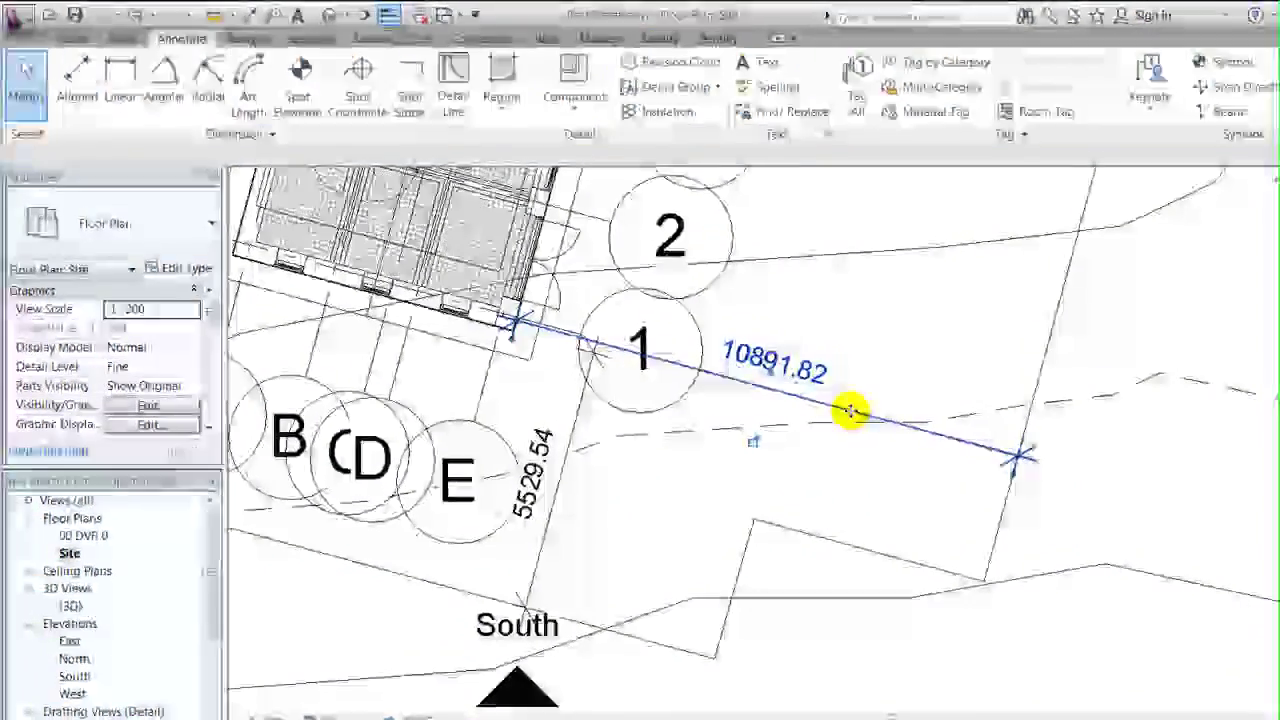
{"action": "left_click_drag", "start_coordinate": [850, 410], "coordinate": [813, 517], "text": "ctrl"}
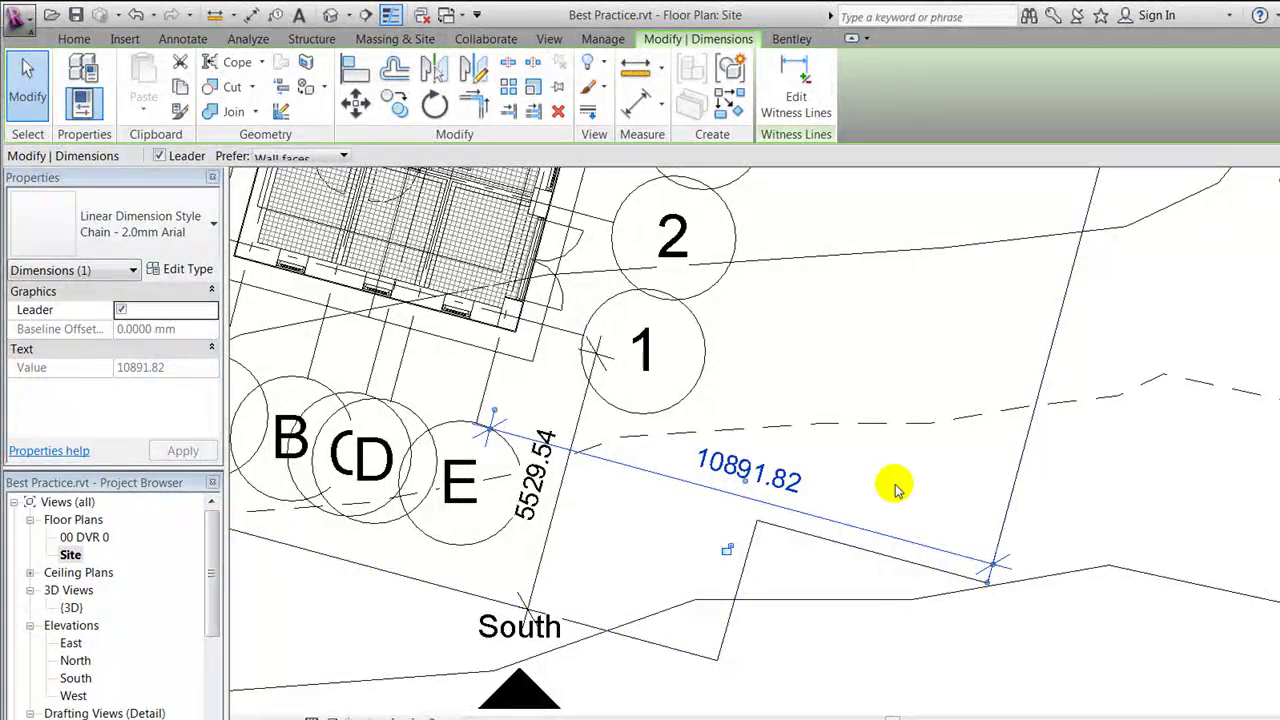
Select the linked house and change its dimensions to 5000 and 10000.
{"action": "left_click", "coordinate": [895, 487]}
{"action": "left_click", "coordinate": [524, 283]}
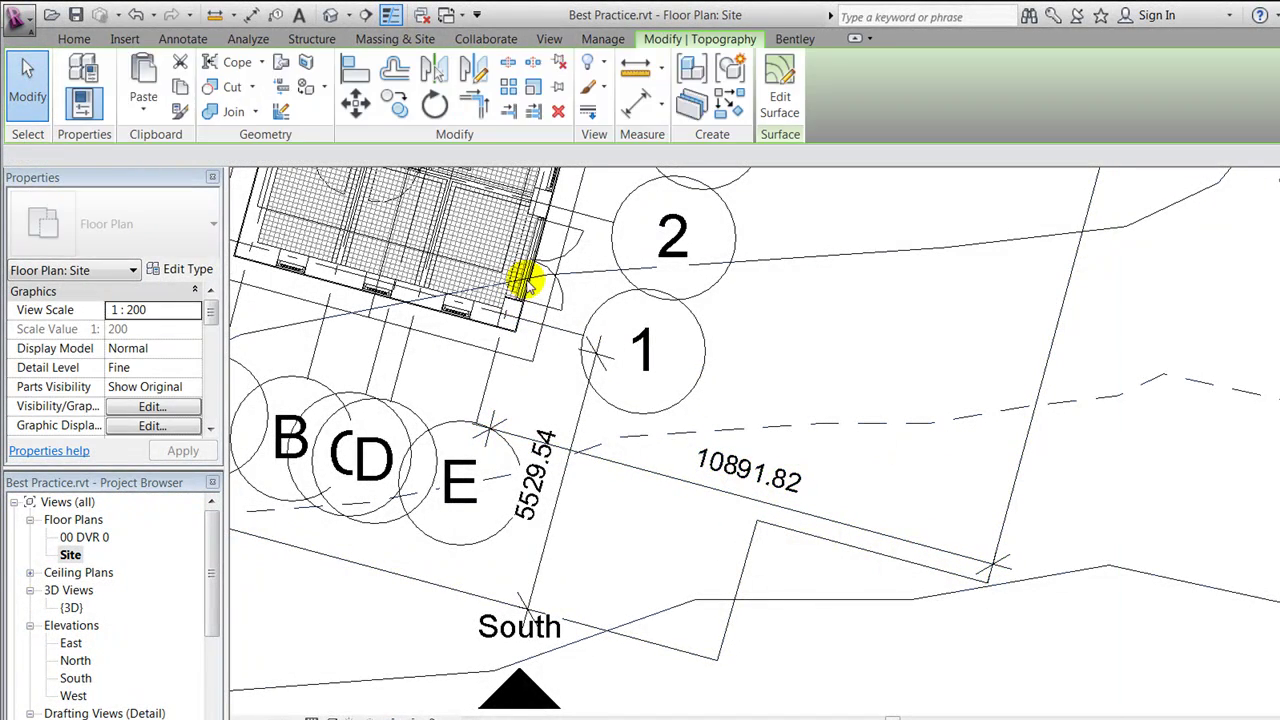
{"action": "left_click", "coordinate": [546, 355]}
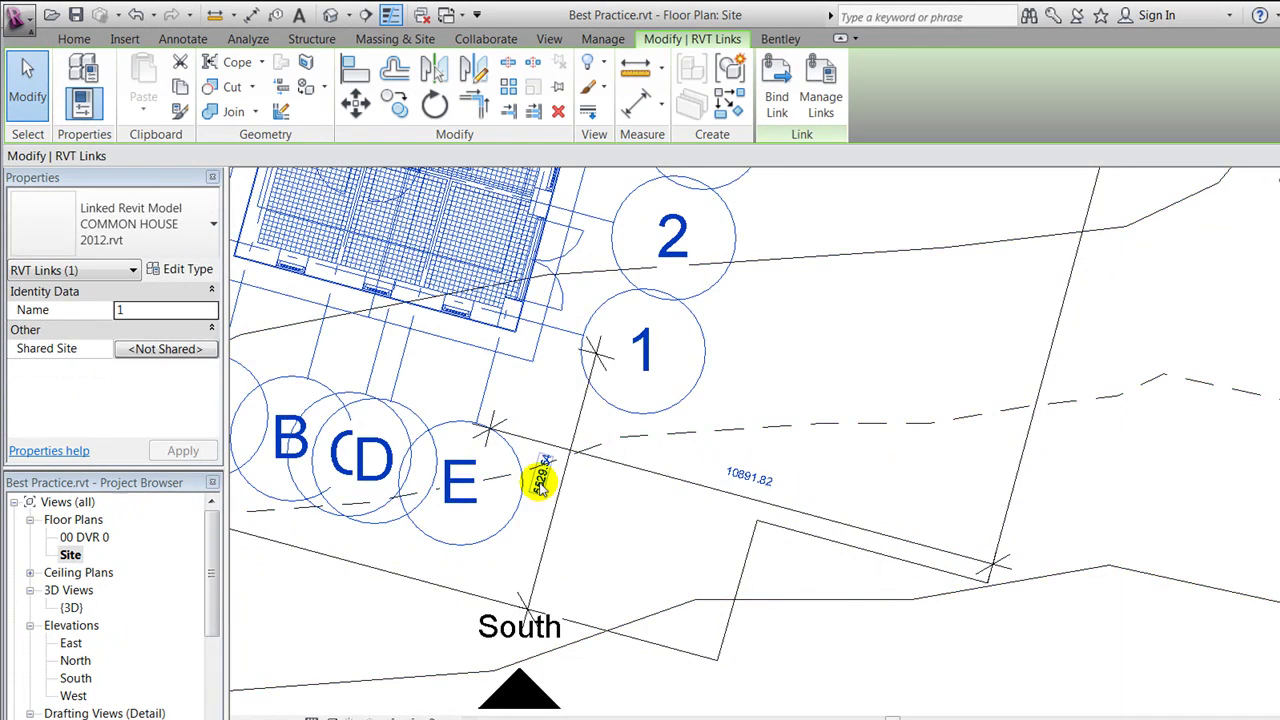
{"action": "left_click", "coordinate": [541, 474]}
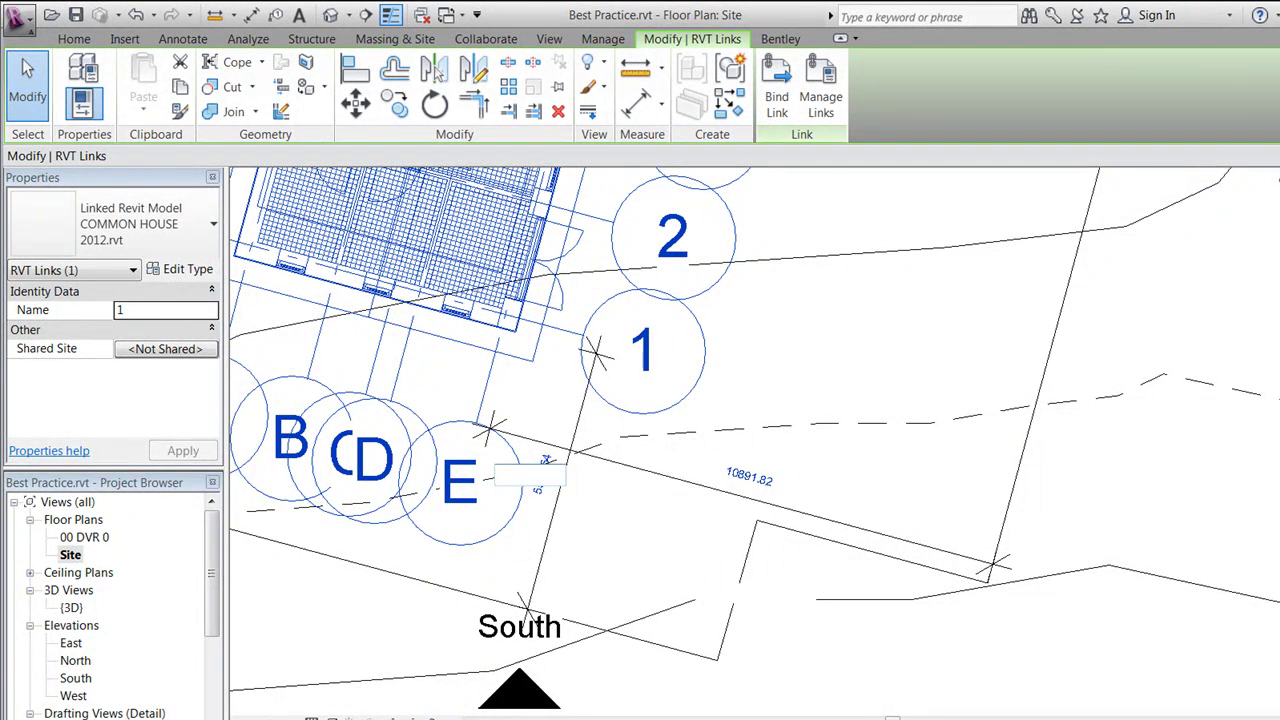
{"action": "key", "text": "Return"}
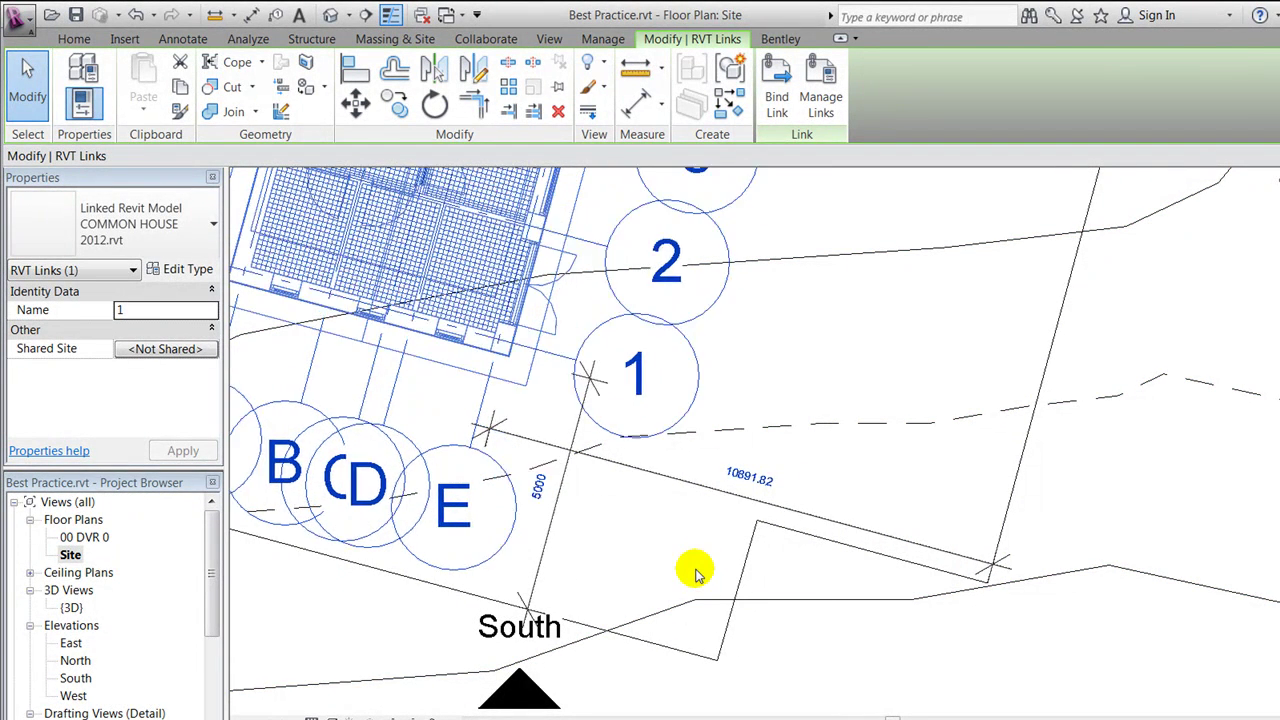
{"action": "left_click", "coordinate": [749, 482]}
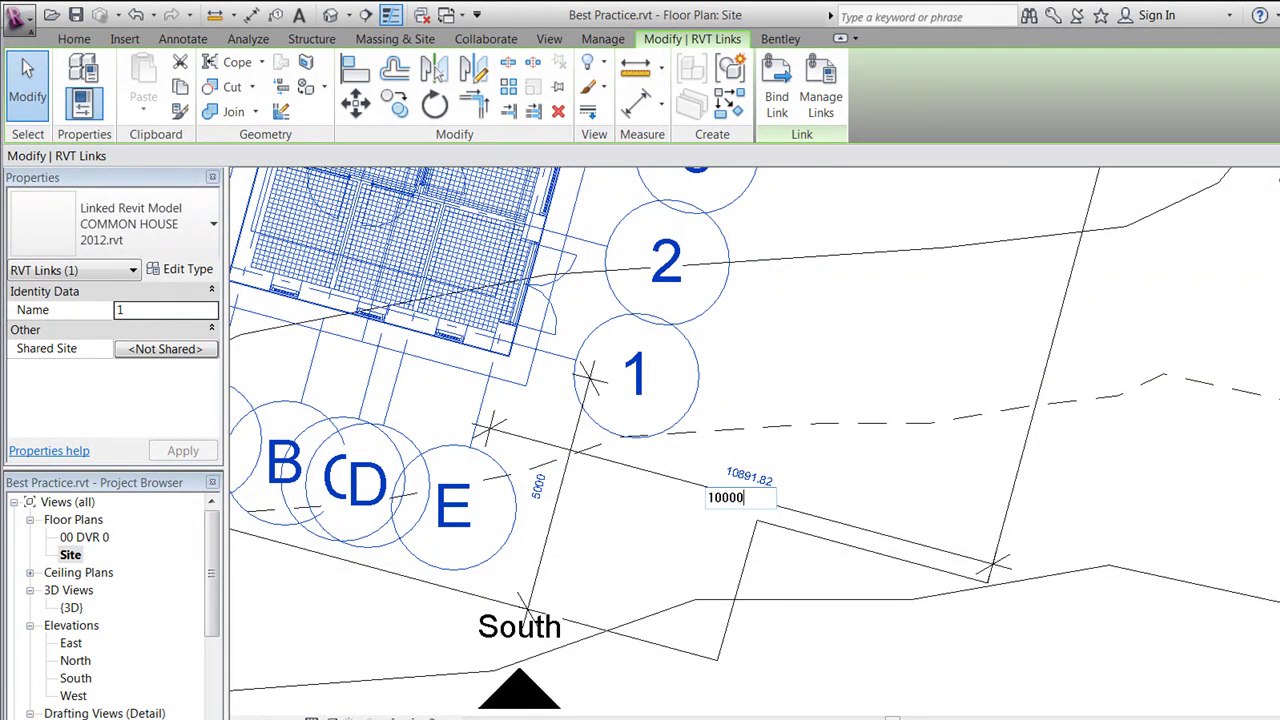
{"action": "type", "text": "10000"}
{"action": "key", "text": "Return"}
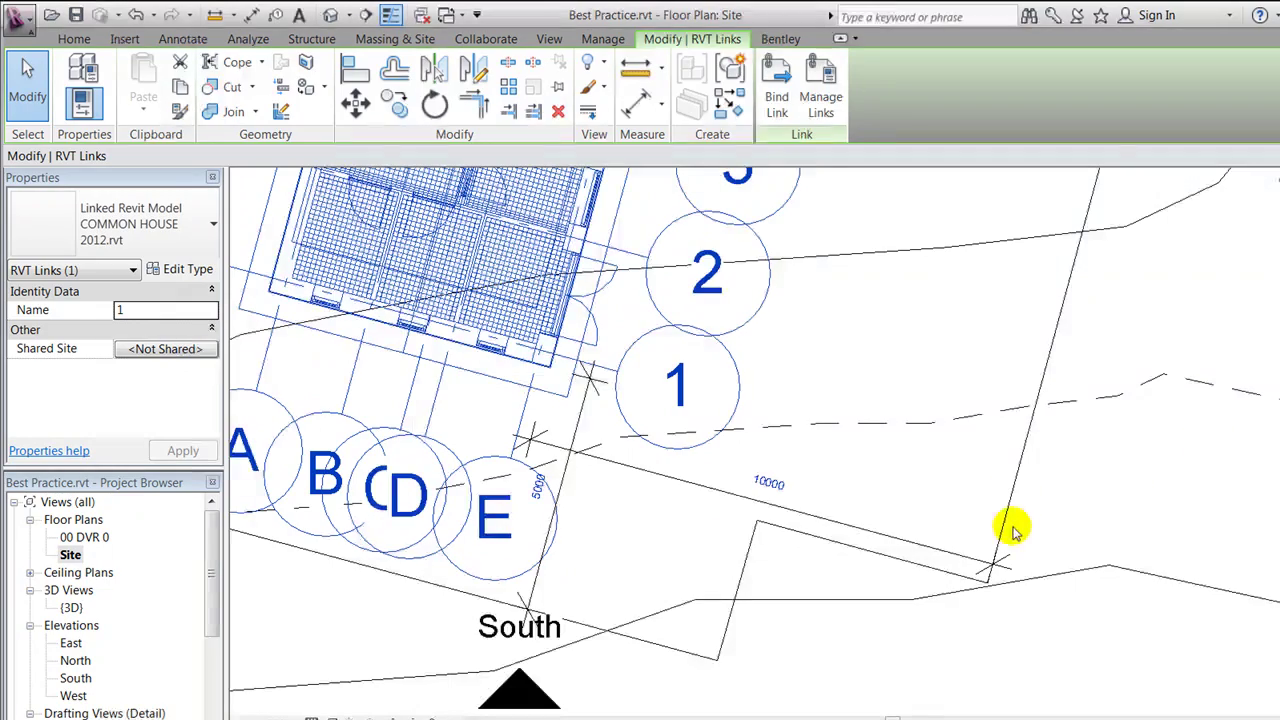
{"action": "key", "text": "Escape"}
{"action": "scroll", "coordinate": [1014, 551], "scroll_direction": "down", "scroll_amount": 4}
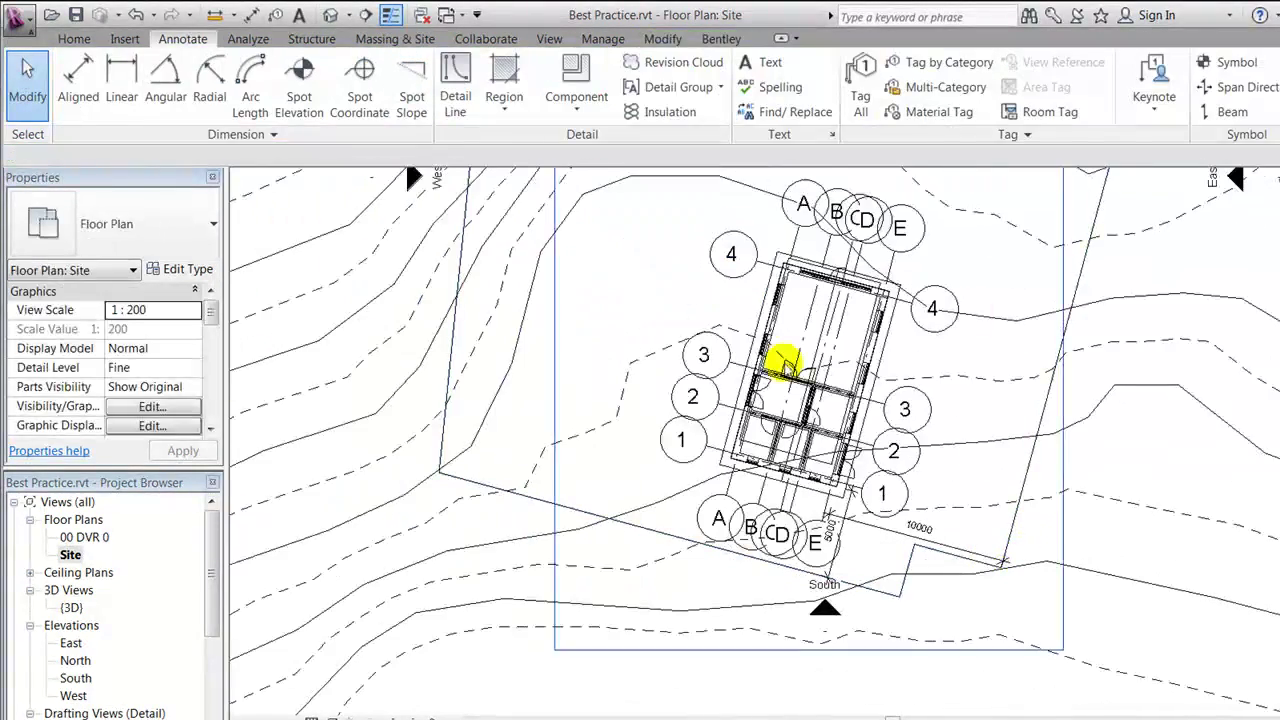
Set the Site plan's visual style to Hidden Line.
{"action": "scroll", "coordinate": [960, 480], "scroll_direction": "up", "scroll_amount": 1}
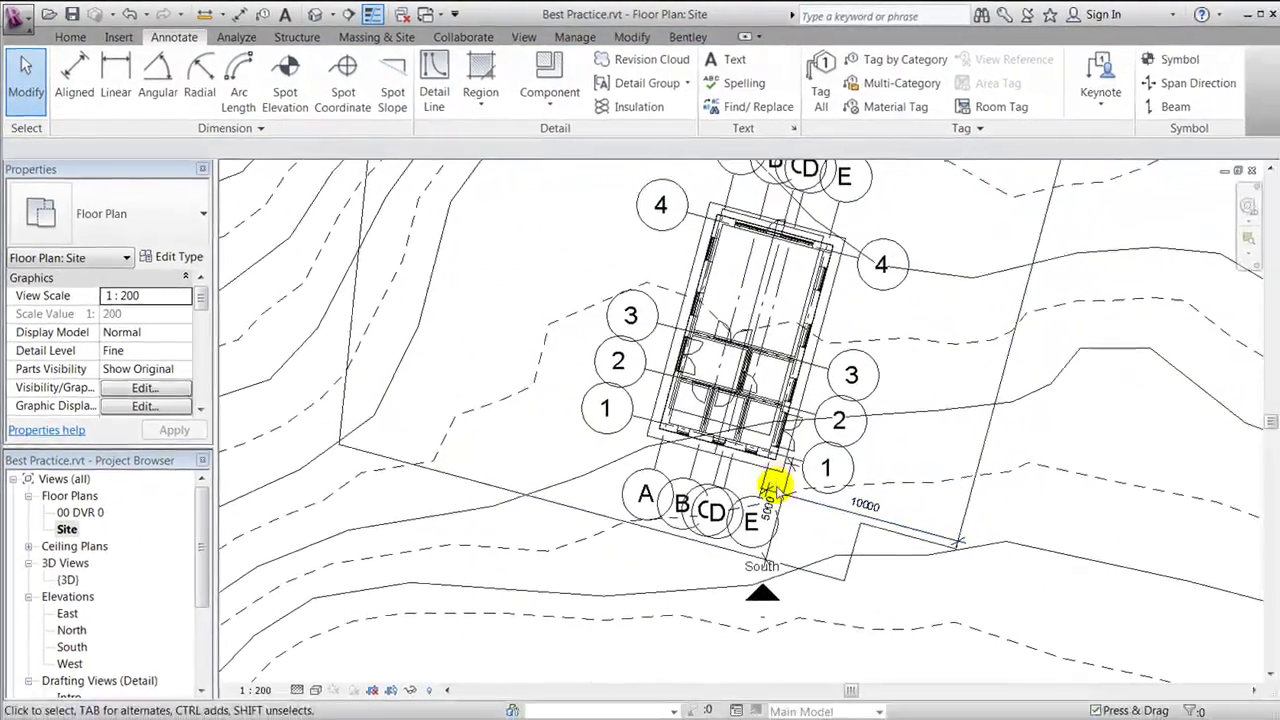
{"action": "left_click", "coordinate": [316, 689]}
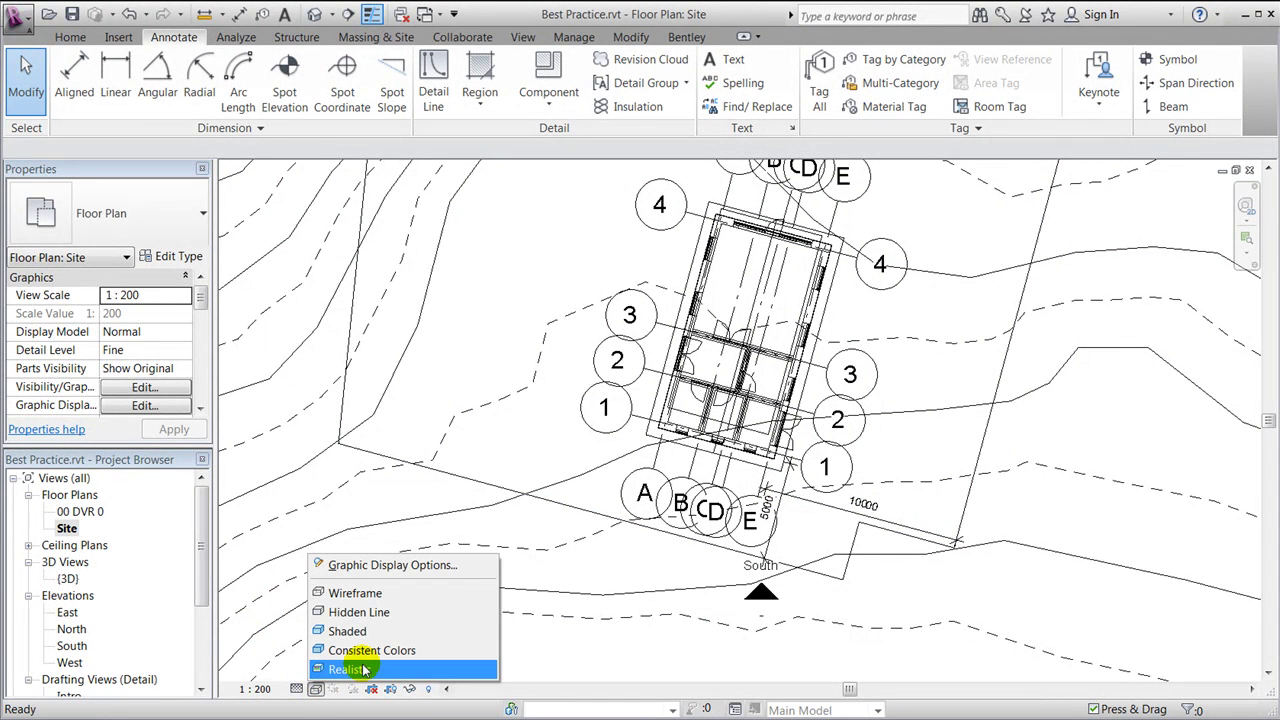
{"action": "left_click", "coordinate": [362, 600]}
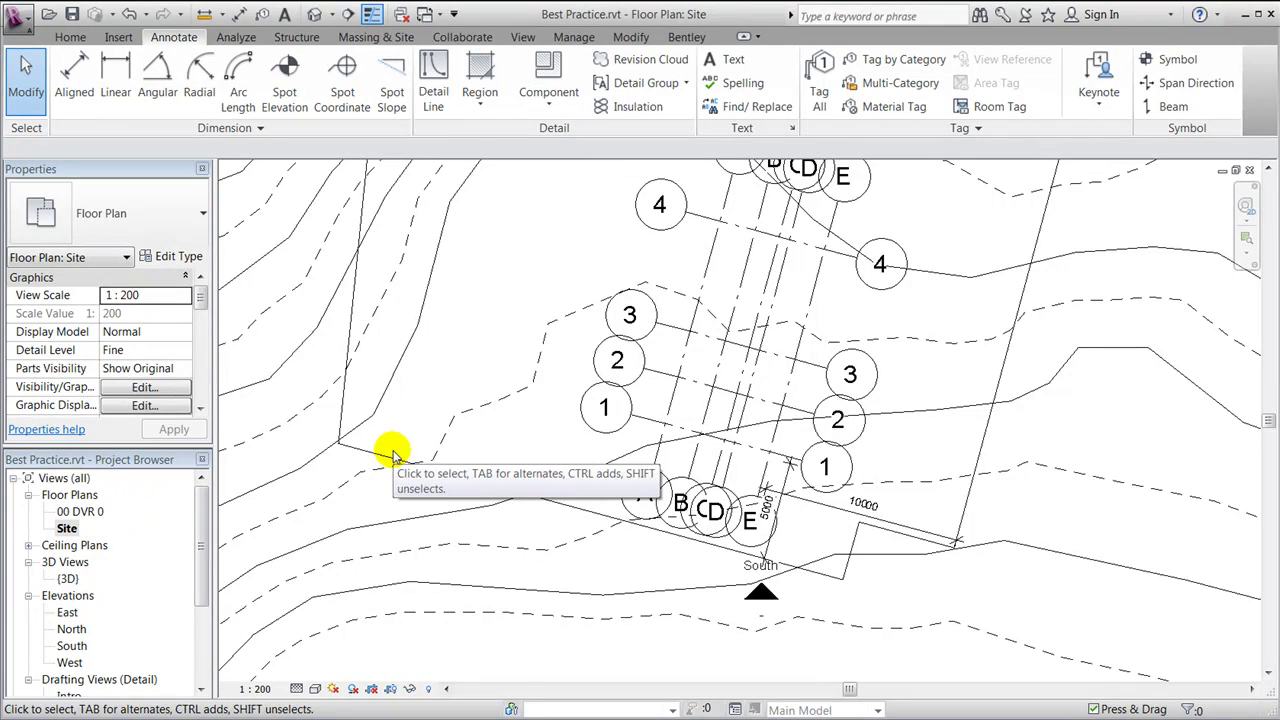
Open the East elevation and change its visual style.
{"action": "double_click", "coordinate": [66, 613]}
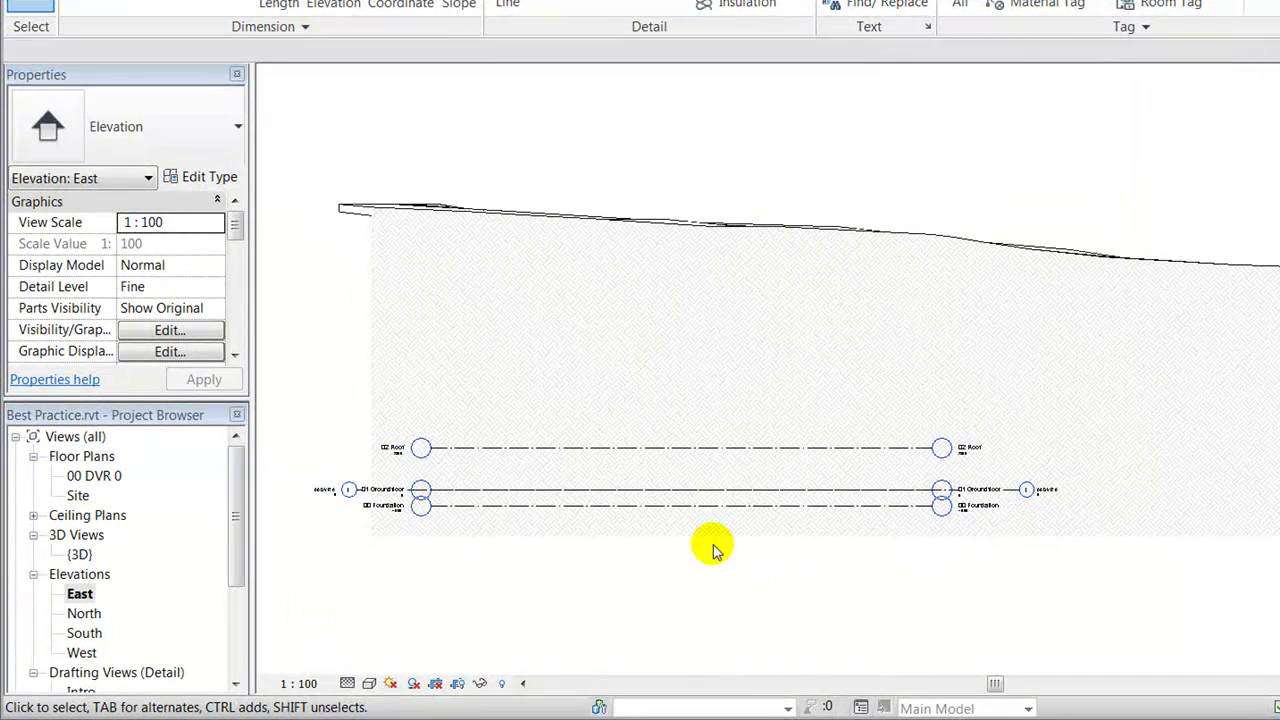
{"action": "left_click", "coordinate": [368, 683]}
{"action": "left_click", "coordinate": [395, 589]}
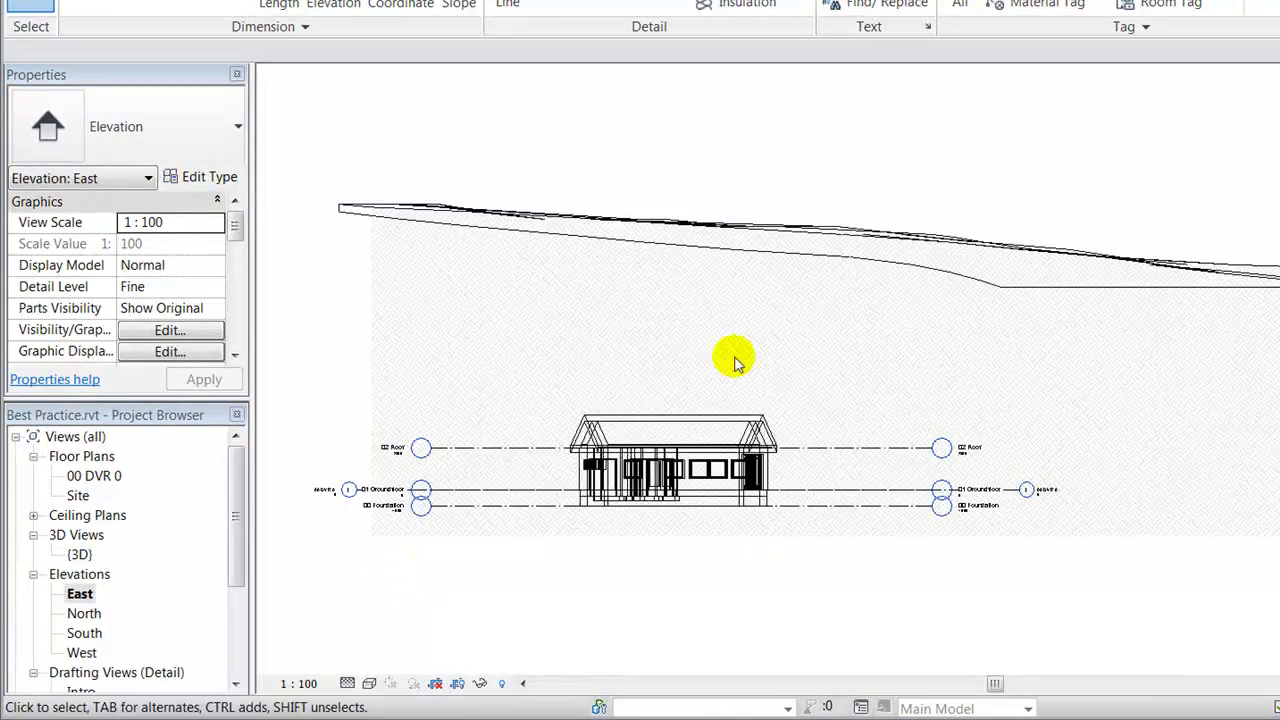
Drag the linked house up so it sits above the terrain line.
{"action": "scroll", "coordinate": [697, 567], "scroll_direction": "up", "scroll_amount": 1}
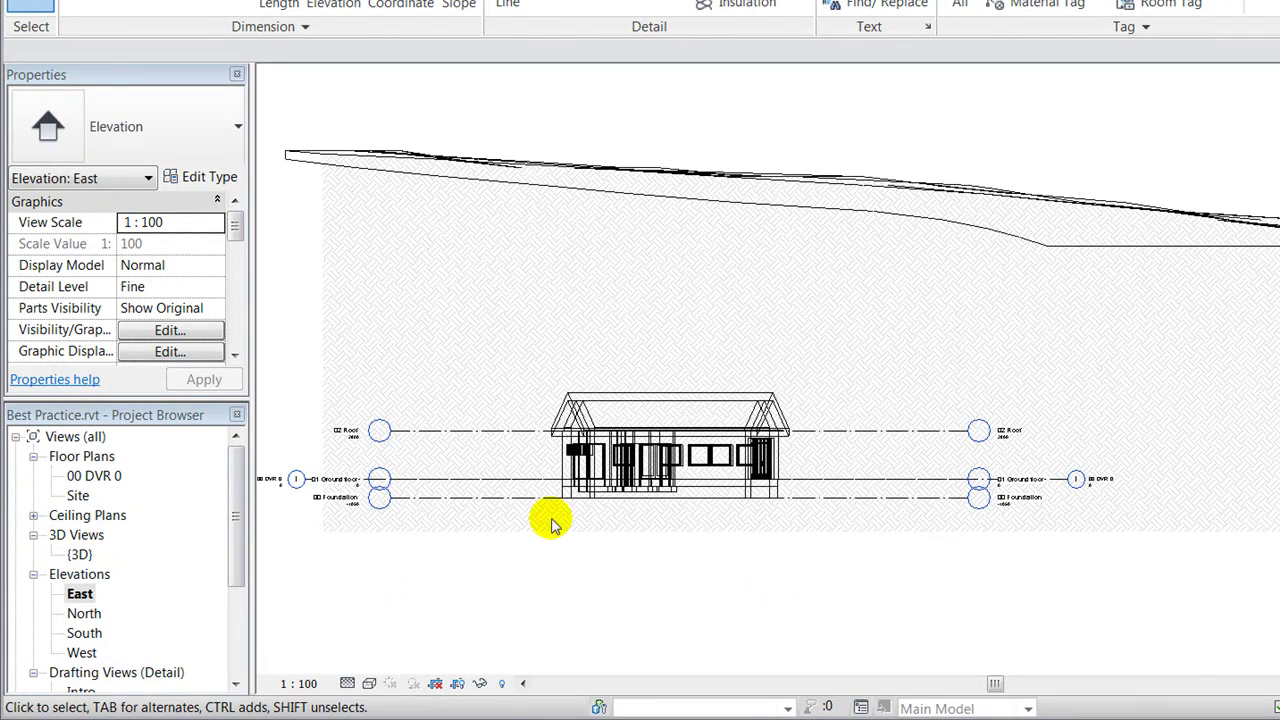
{"action": "scroll", "coordinate": [705, 594], "scroll_direction": "up", "scroll_amount": 1}
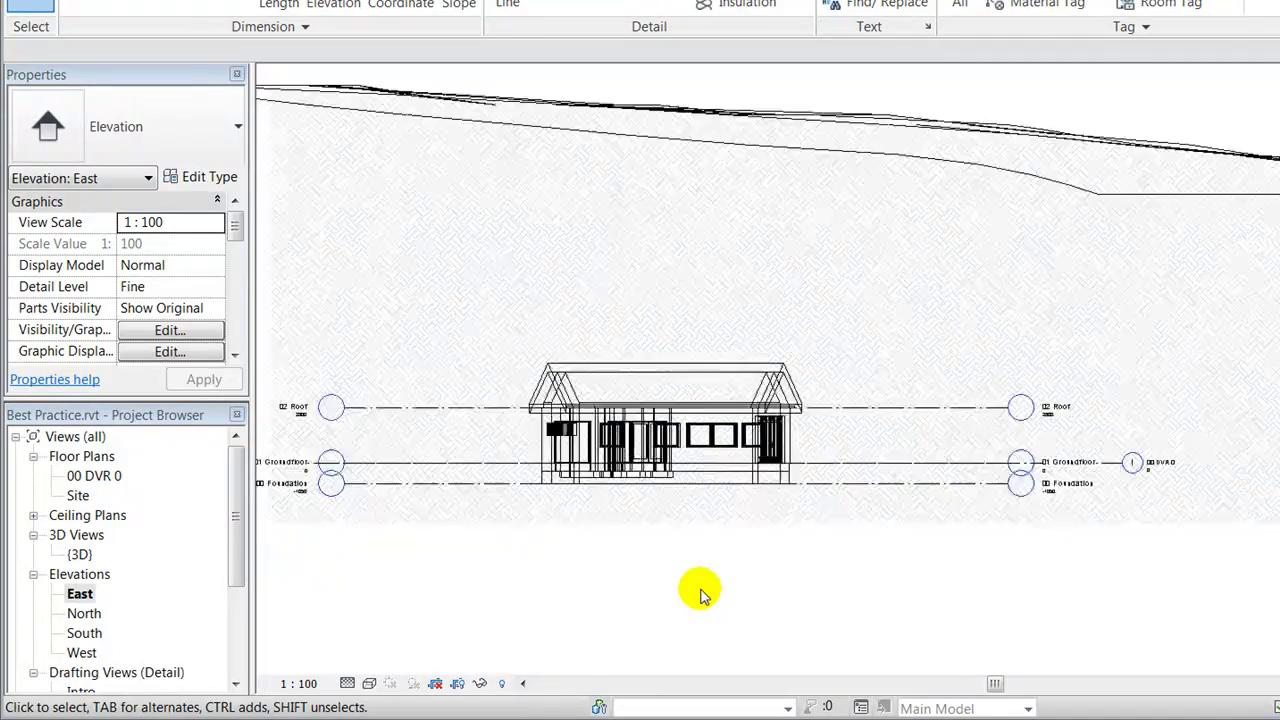
{"action": "scroll", "coordinate": [935, 582], "scroll_direction": "down", "scroll_amount": 1}
{"action": "left_click", "coordinate": [677, 432]}
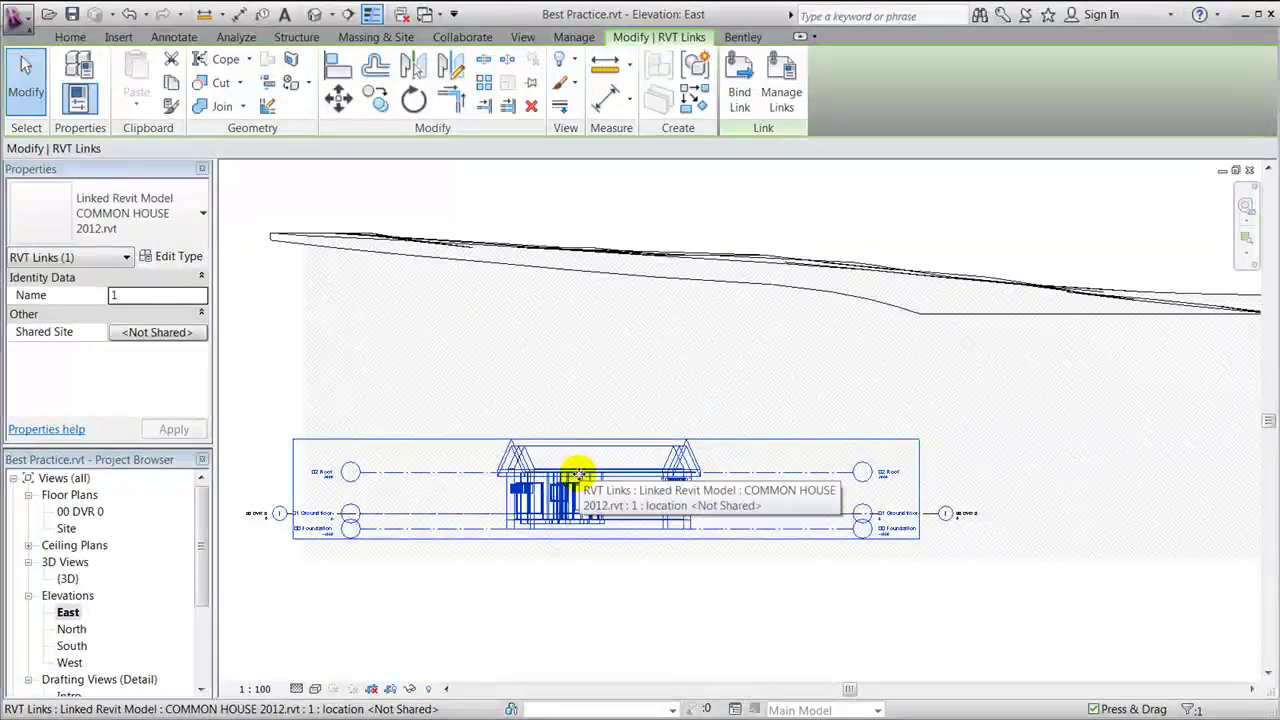
{"action": "left_click_drag", "start_coordinate": [578, 474], "coordinate": [569, 206]}
Copy level 00 DVR 0 upward to create a new level at 11900.
{"action": "left_click", "coordinate": [994, 238]}
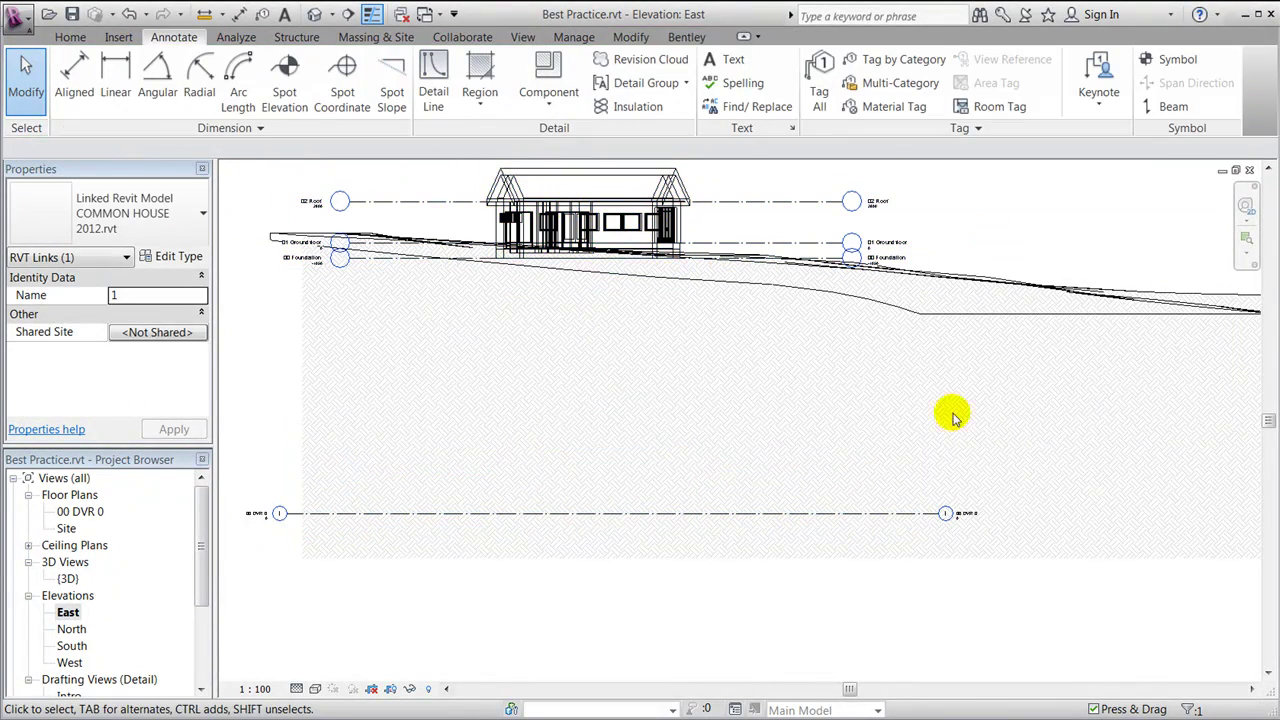
{"action": "left_click", "coordinate": [908, 515]}
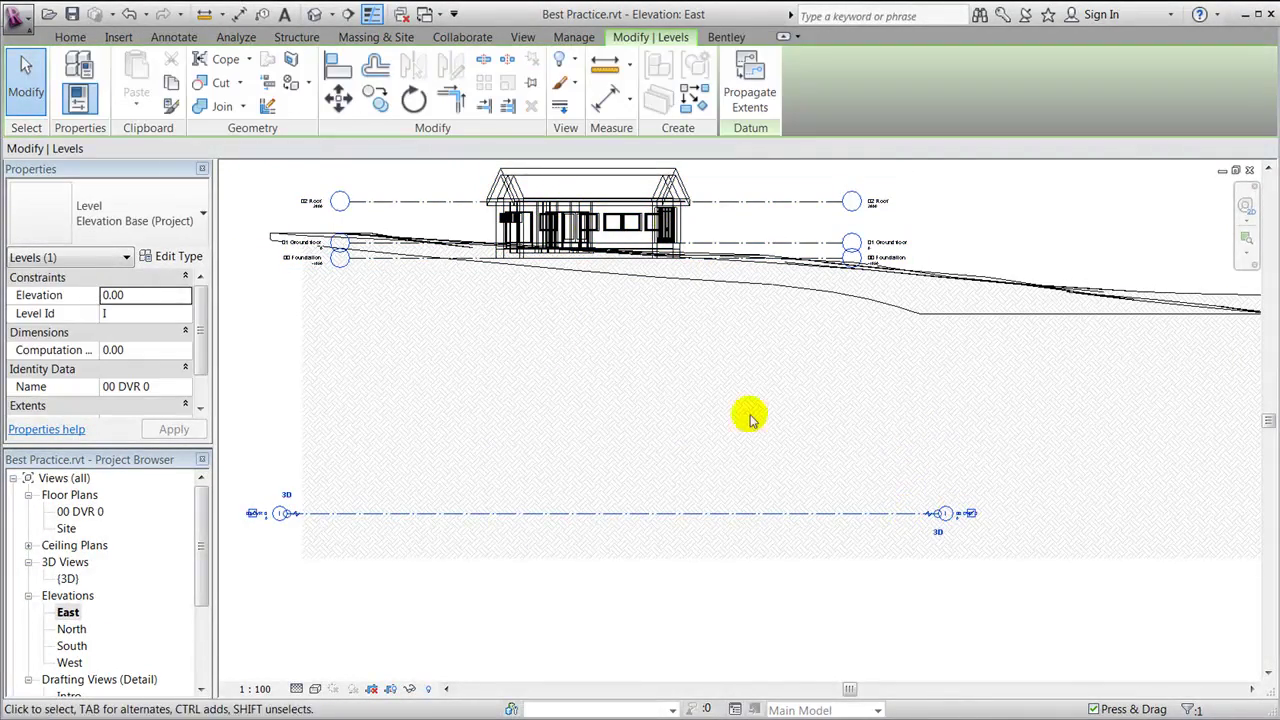
{"action": "left_click", "coordinate": [382, 98]}
{"action": "scroll", "coordinate": [940, 525], "scroll_direction": "up", "scroll_amount": 1}
{"action": "left_click", "coordinate": [934, 559]}
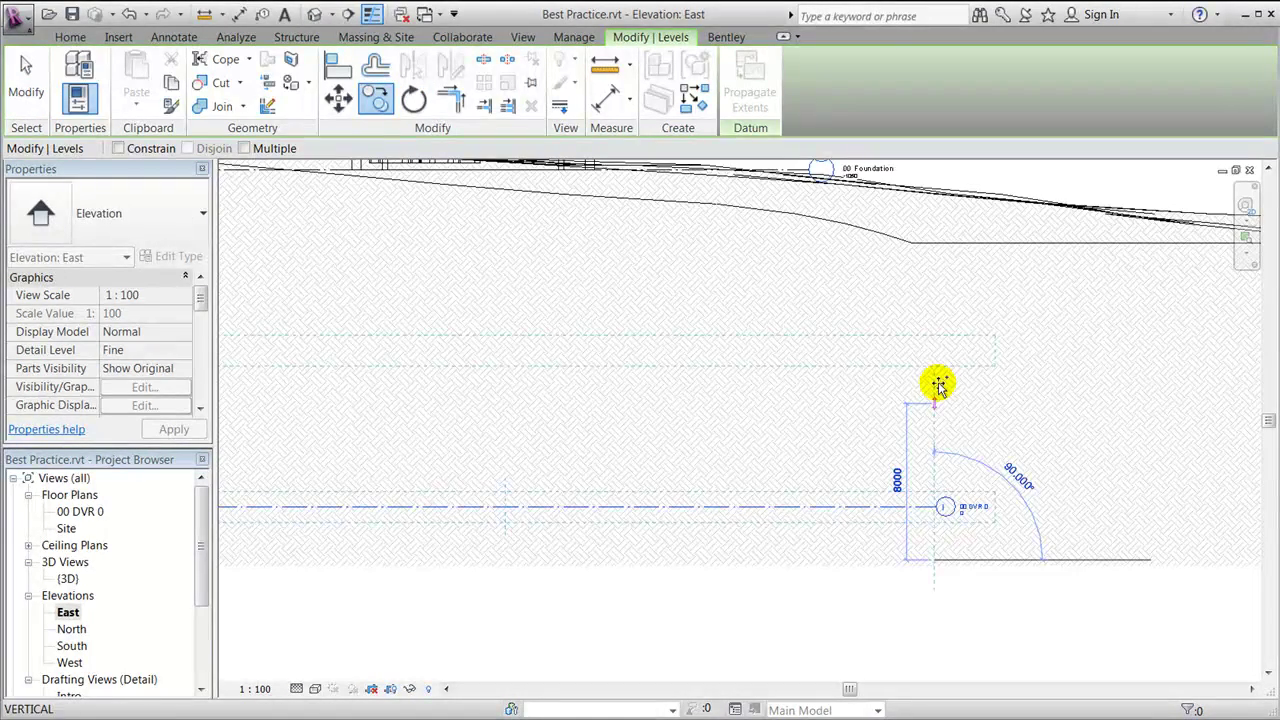
{"action": "left_click", "coordinate": [930, 327]}
{"action": "scroll", "coordinate": [965, 280], "scroll_direction": "up", "scroll_amount": 1}
Rename the new level to 01 Top Foundation.
{"action": "left_click", "coordinate": [955, 281]}
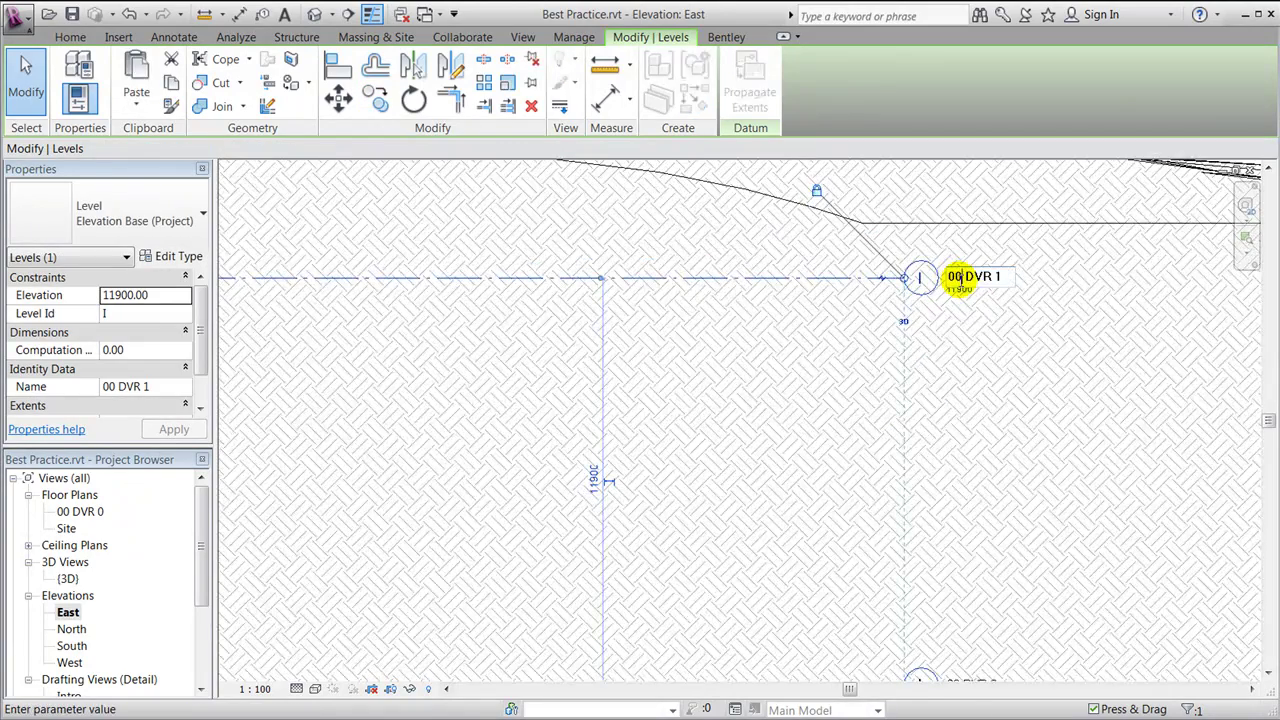
{"action": "left_click", "coordinate": [958, 277]}
{"action": "key", "text": "BackSpace"}
{"action": "type", "text": "1"}
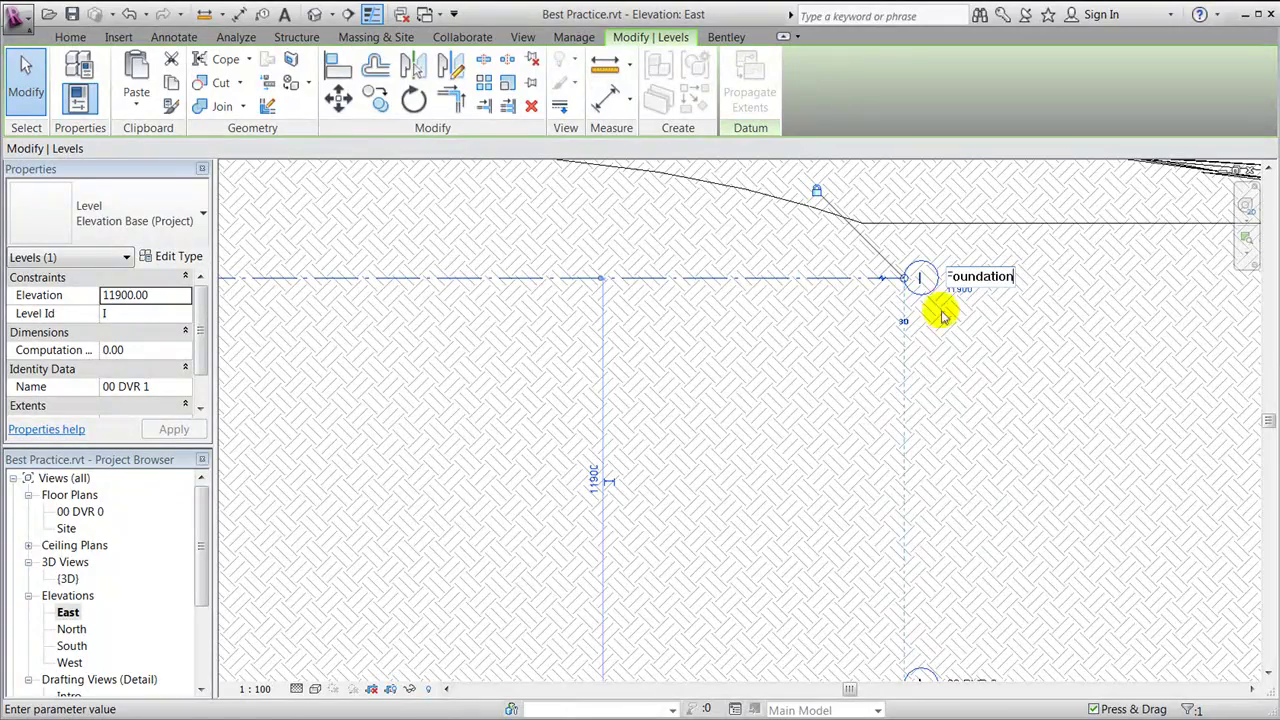
{"action": "key", "text": "Return"}
{"action": "left_click", "coordinate": [985, 368]}
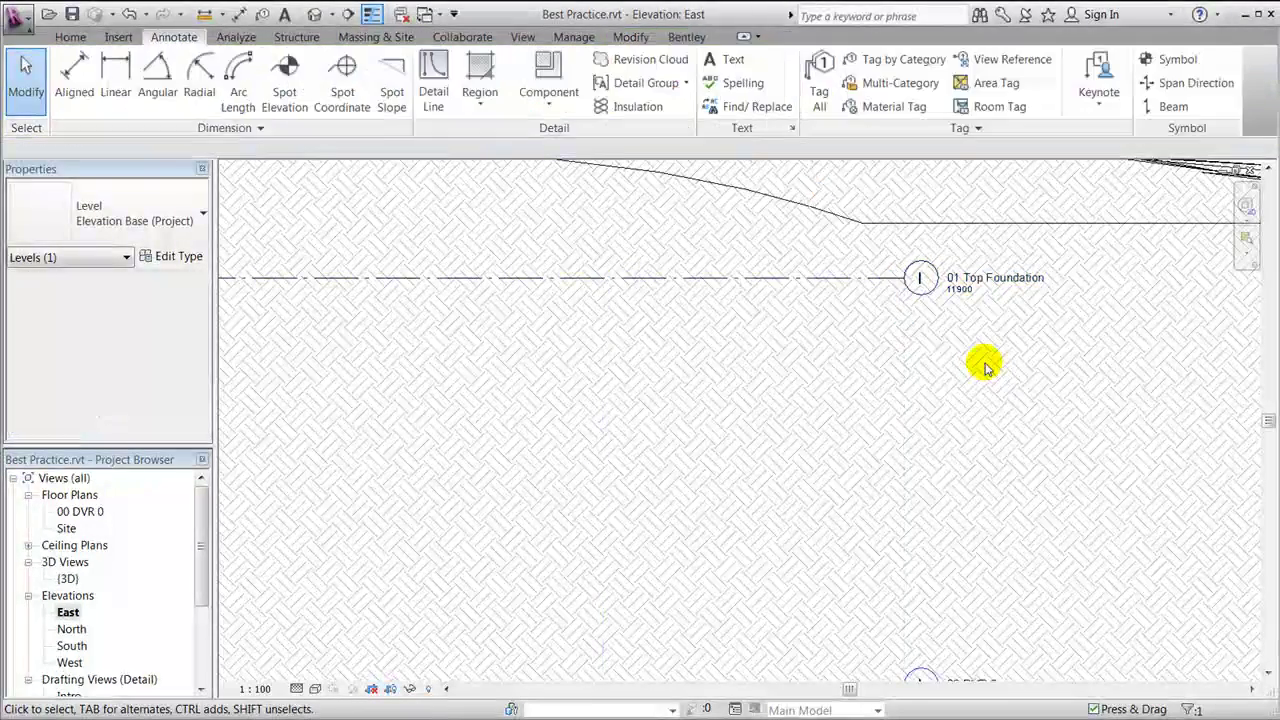
Align 01 Top Foundation to the Groundfloor line and lock the alignment.
{"action": "scroll", "coordinate": [1040, 490], "scroll_direction": "down", "scroll_amount": 3}
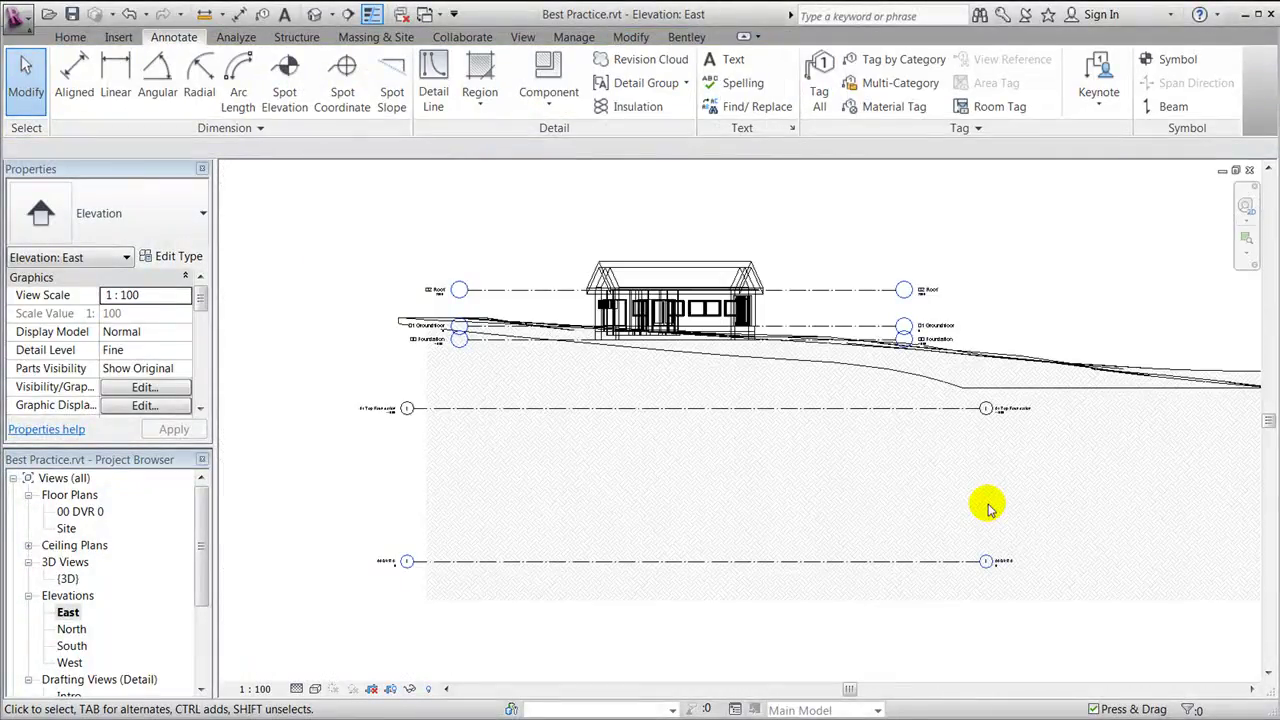
{"action": "scroll", "coordinate": [1000, 460], "scroll_direction": "up", "scroll_amount": 2}
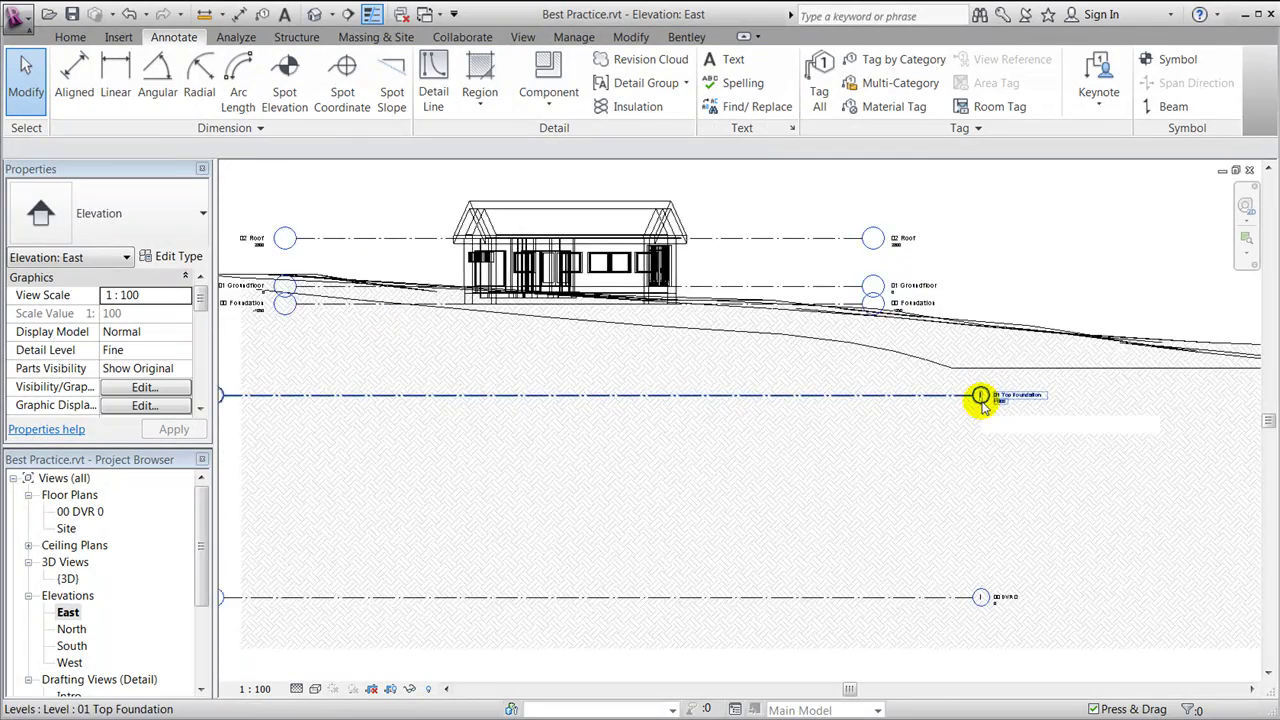
{"action": "scroll", "coordinate": [980, 398], "scroll_direction": "up", "scroll_amount": 1}
{"action": "left_click", "coordinate": [980, 396]}
{"action": "left_click", "coordinate": [1043, 443]}
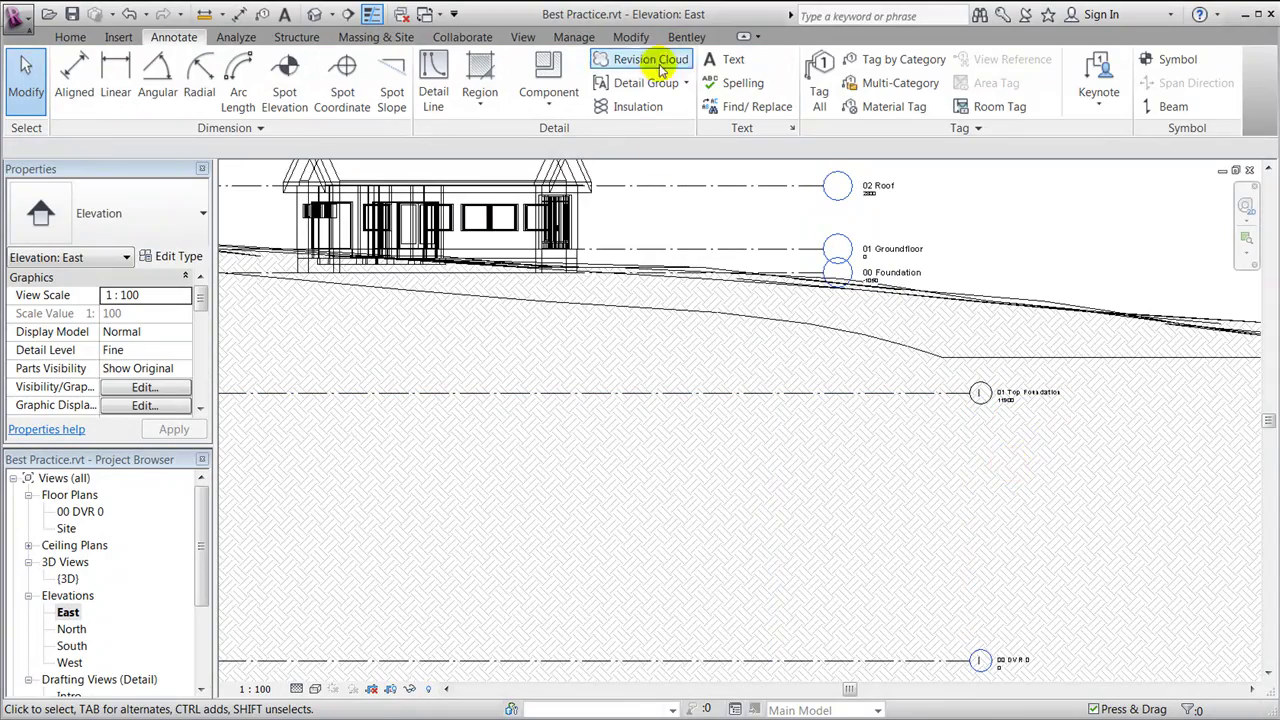
{"action": "left_click", "coordinate": [630, 37]}
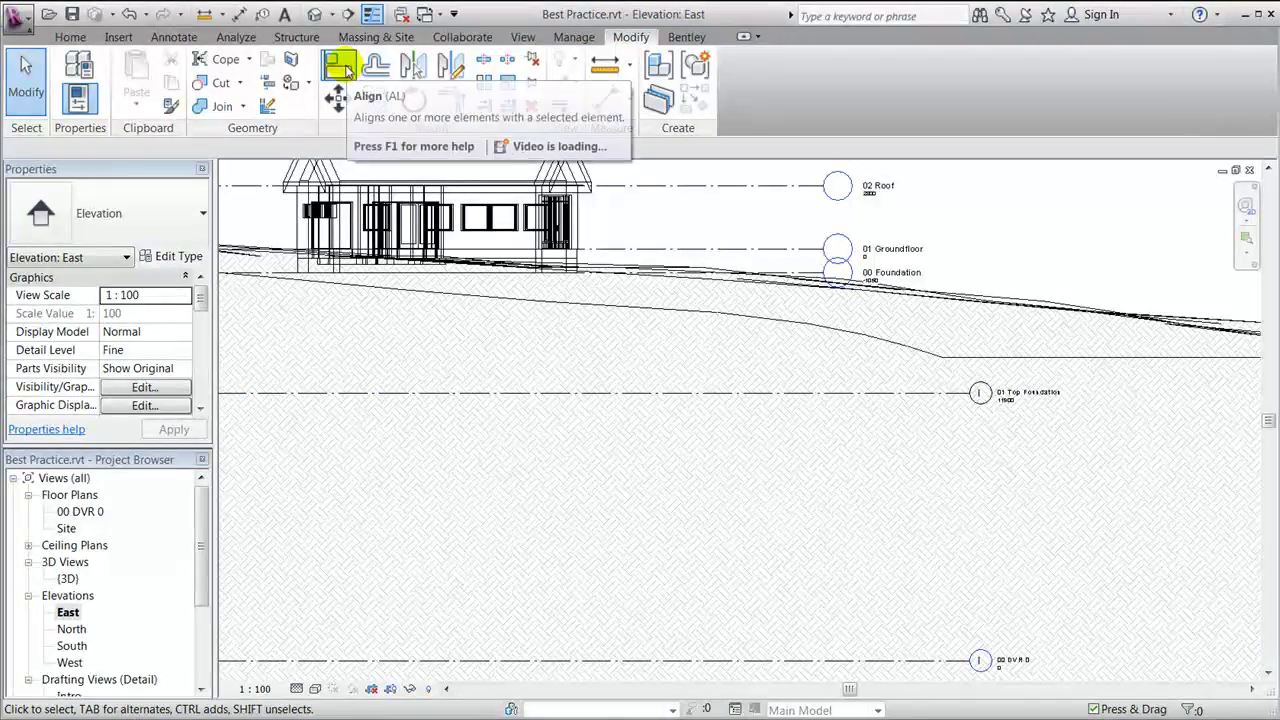
{"action": "key", "text": "l"}
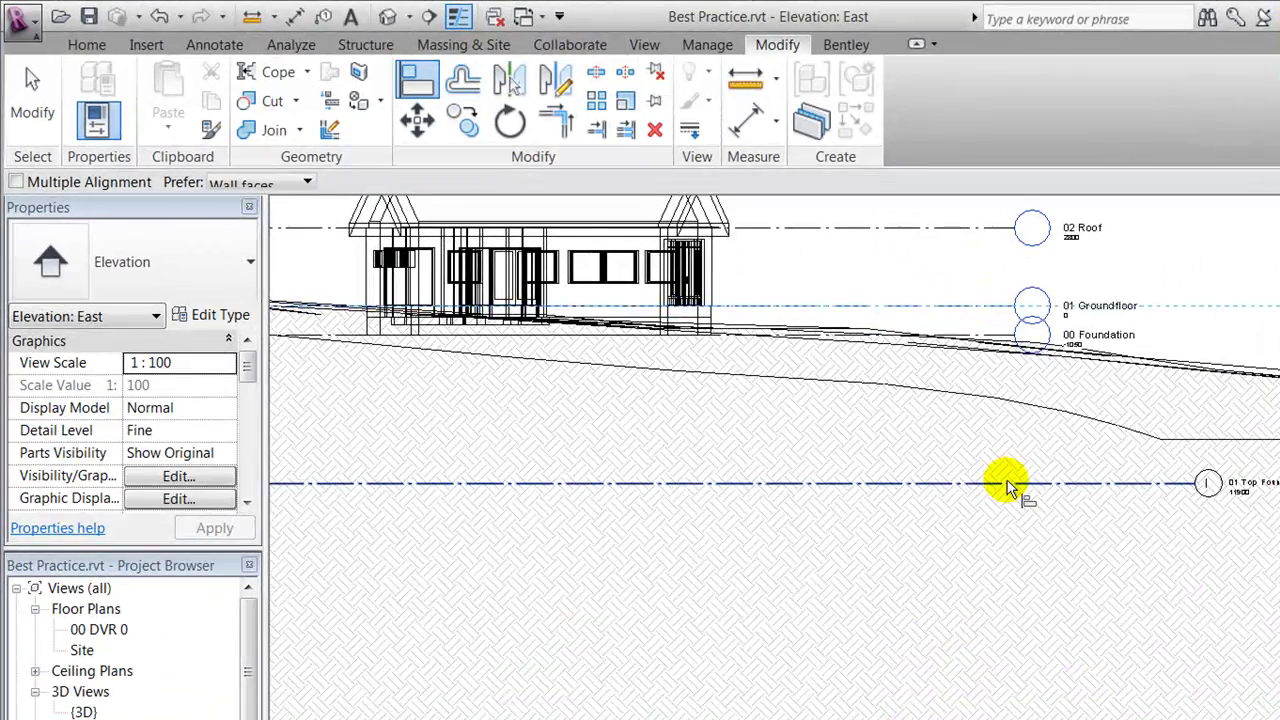
{"action": "left_click", "coordinate": [1006, 484]}
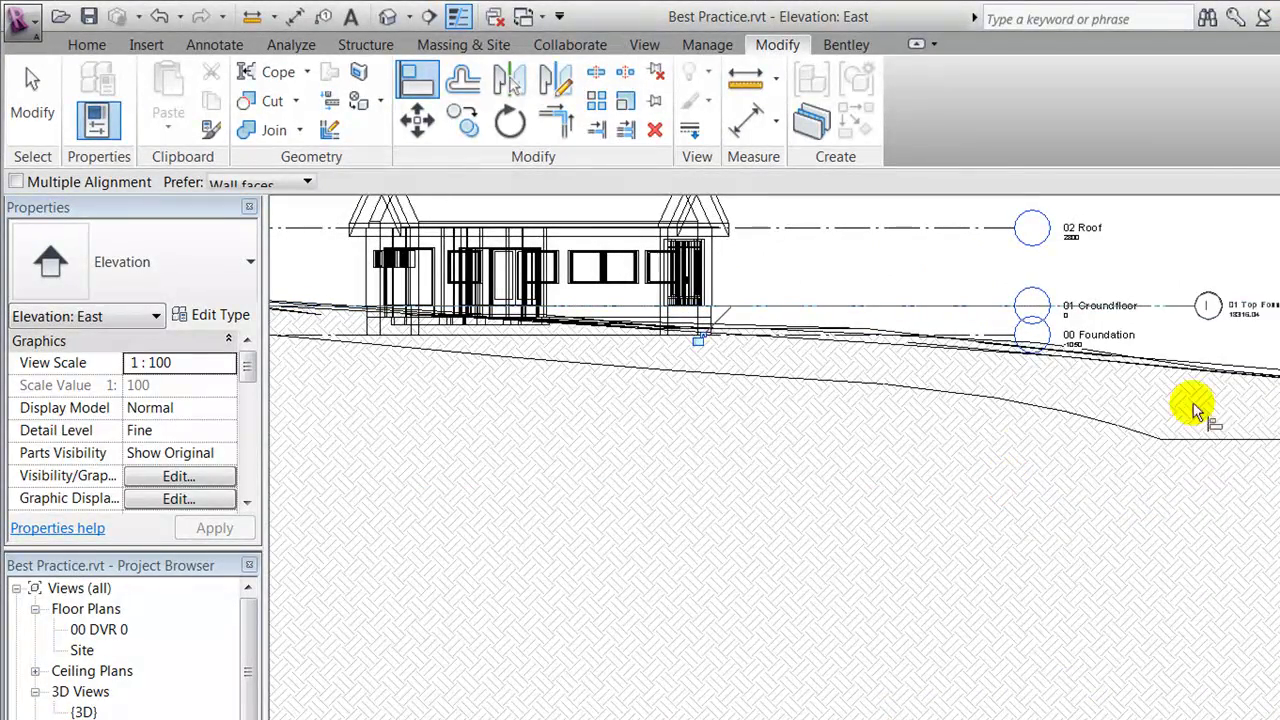
{"action": "left_click", "coordinate": [700, 341]}
{"action": "left_click", "coordinate": [45, 88]}
Extend 01 Top Foundation rightward, move it to elevation 17000, and open the Site plan.
{"action": "left_click", "coordinate": [1200, 308]}
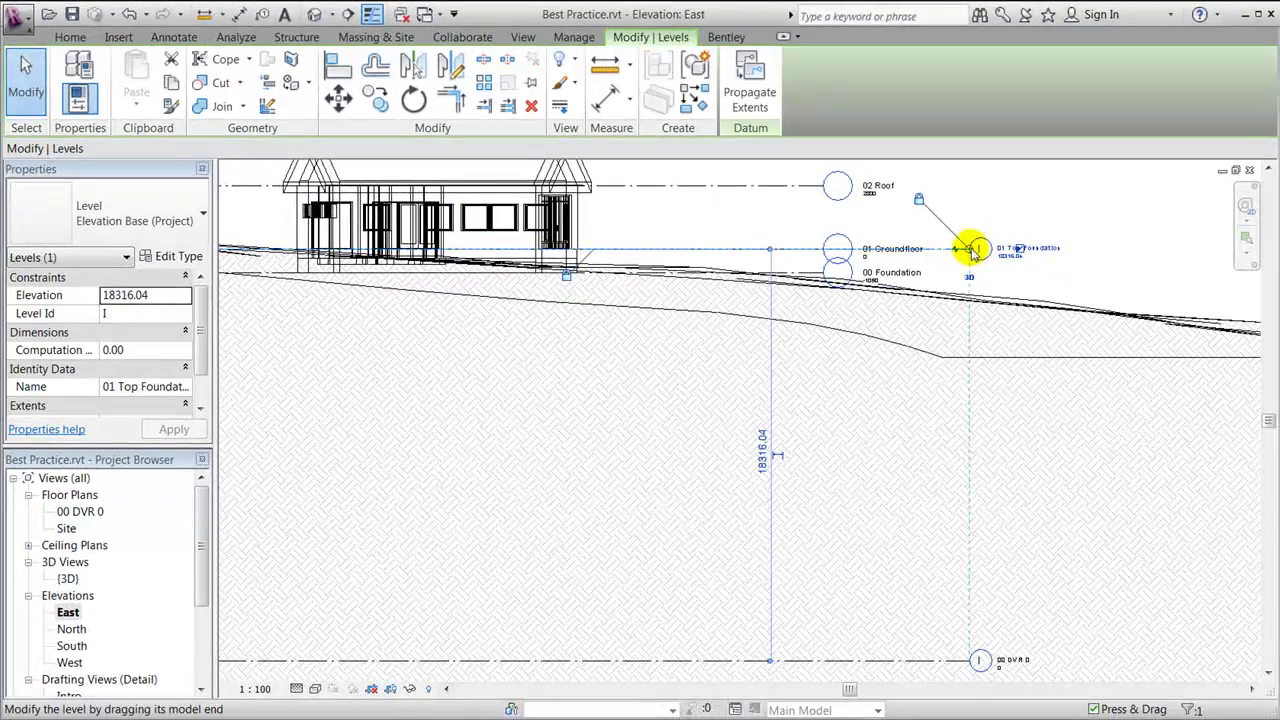
{"action": "left_click_drag", "start_coordinate": [972, 250], "coordinate": [1114, 249]}
{"action": "left_click", "coordinate": [1042, 230]}
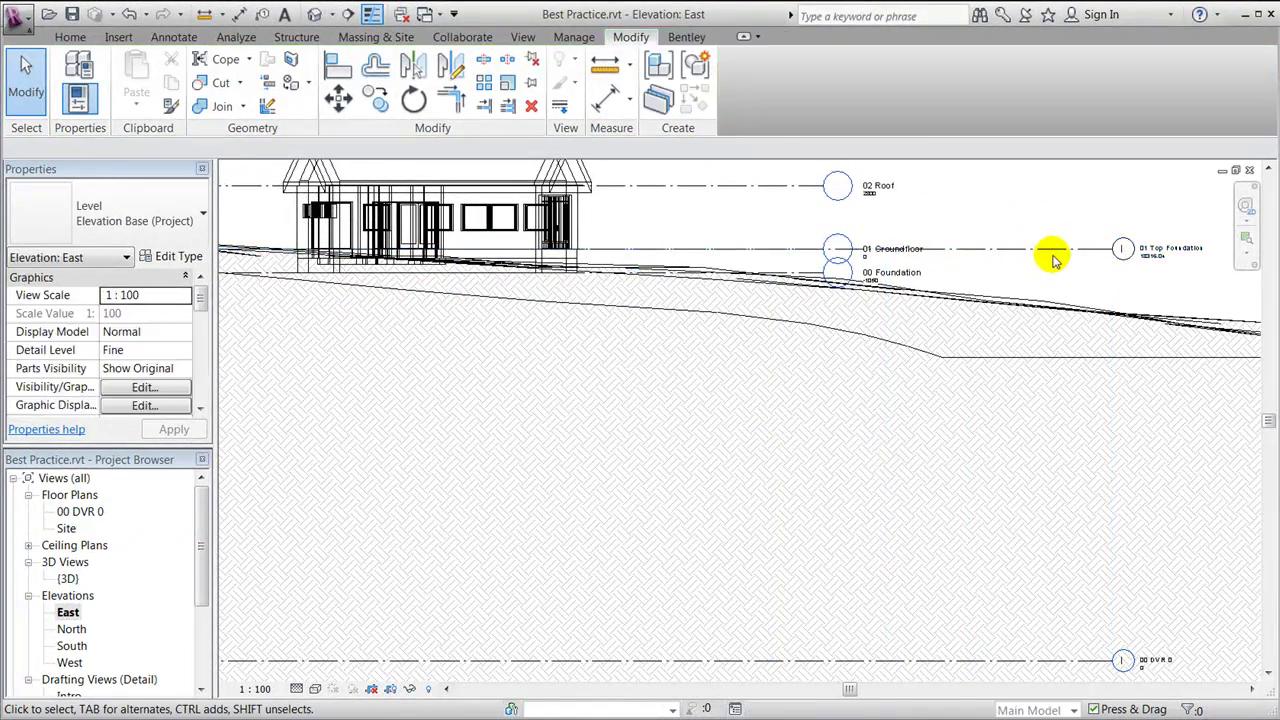
{"action": "left_click", "coordinate": [1036, 250]}
{"action": "left_click_drag", "start_coordinate": [1035, 272], "coordinate": [1077, 323]}
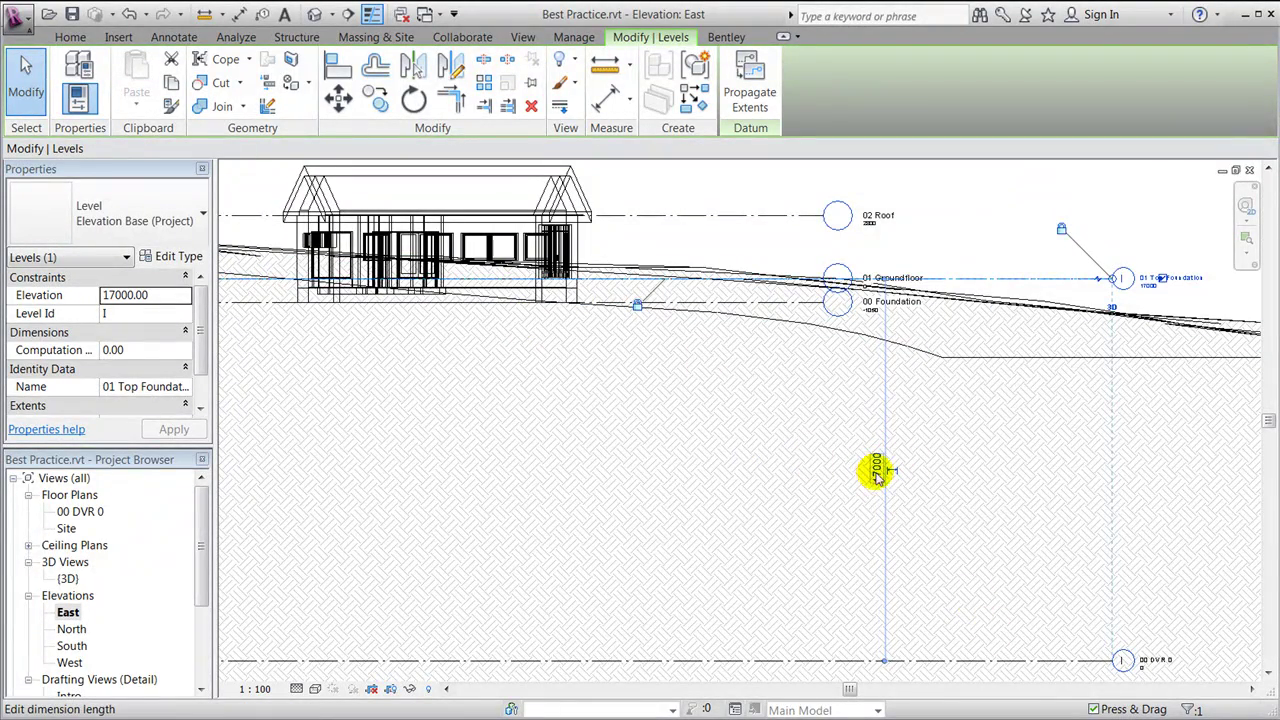
{"action": "double_click", "coordinate": [67, 529]}
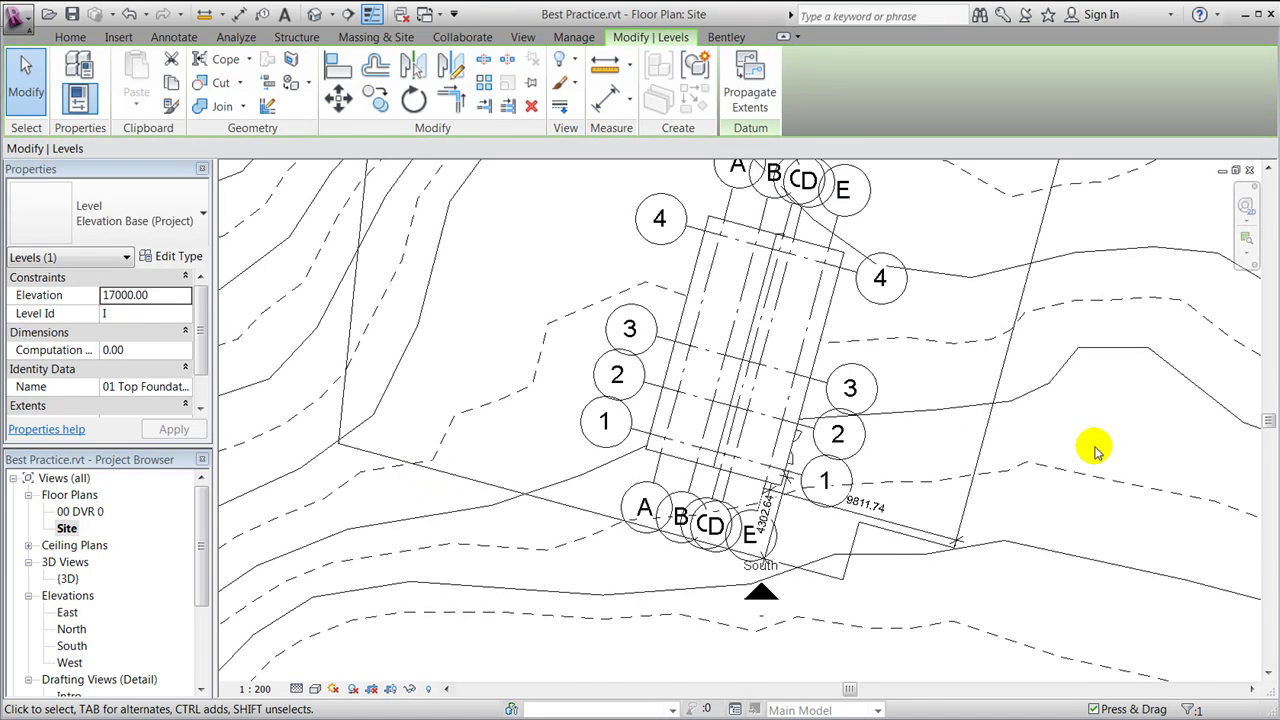
Start labelling the site's contour lines with a label line across them.
{"action": "scroll", "coordinate": [1095, 450], "scroll_direction": "up", "scroll_amount": 1}
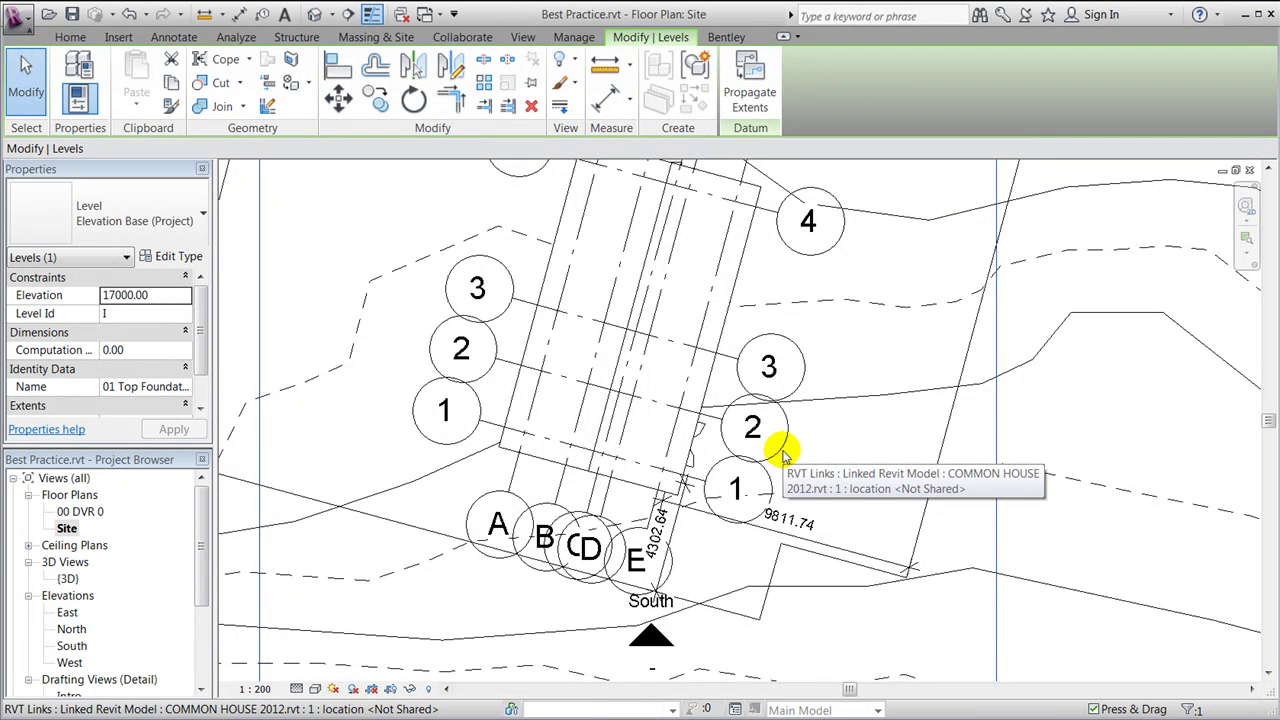
{"action": "scroll", "coordinate": [760, 600], "scroll_direction": "down", "scroll_amount": 3}
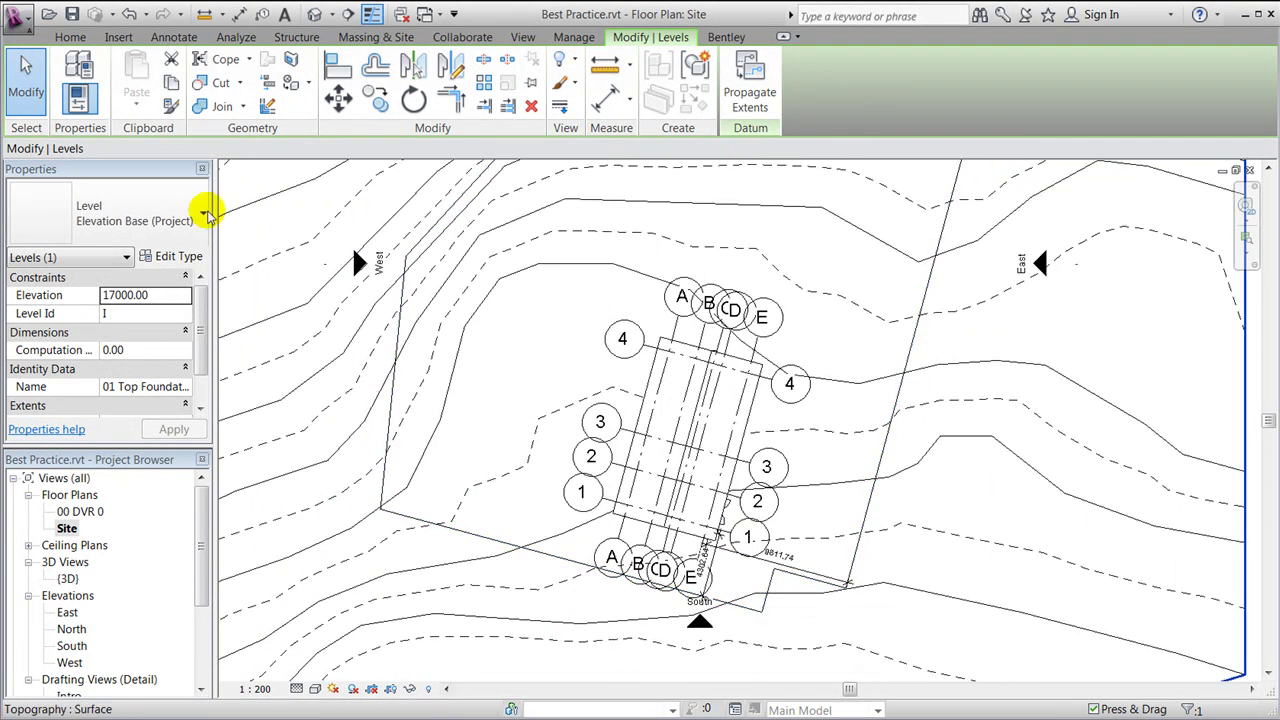
{"action": "left_click", "coordinate": [376, 37]}
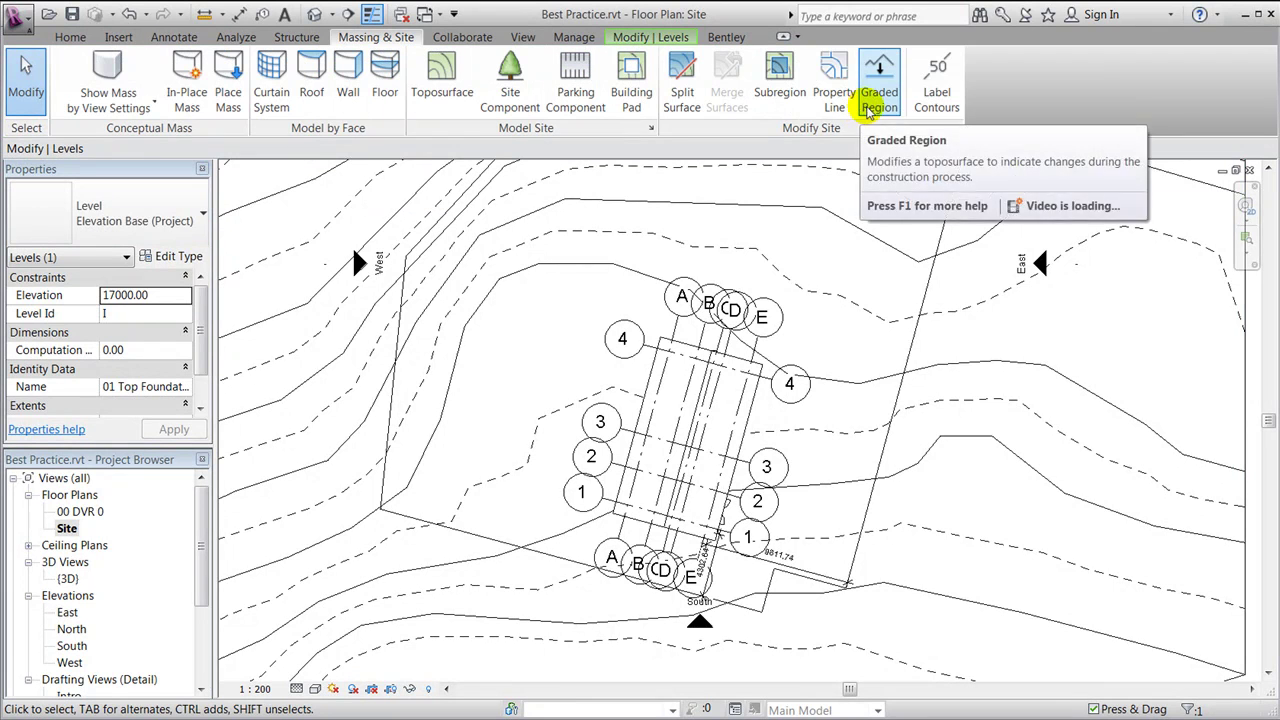
{"action": "left_click", "coordinate": [946, 94]}
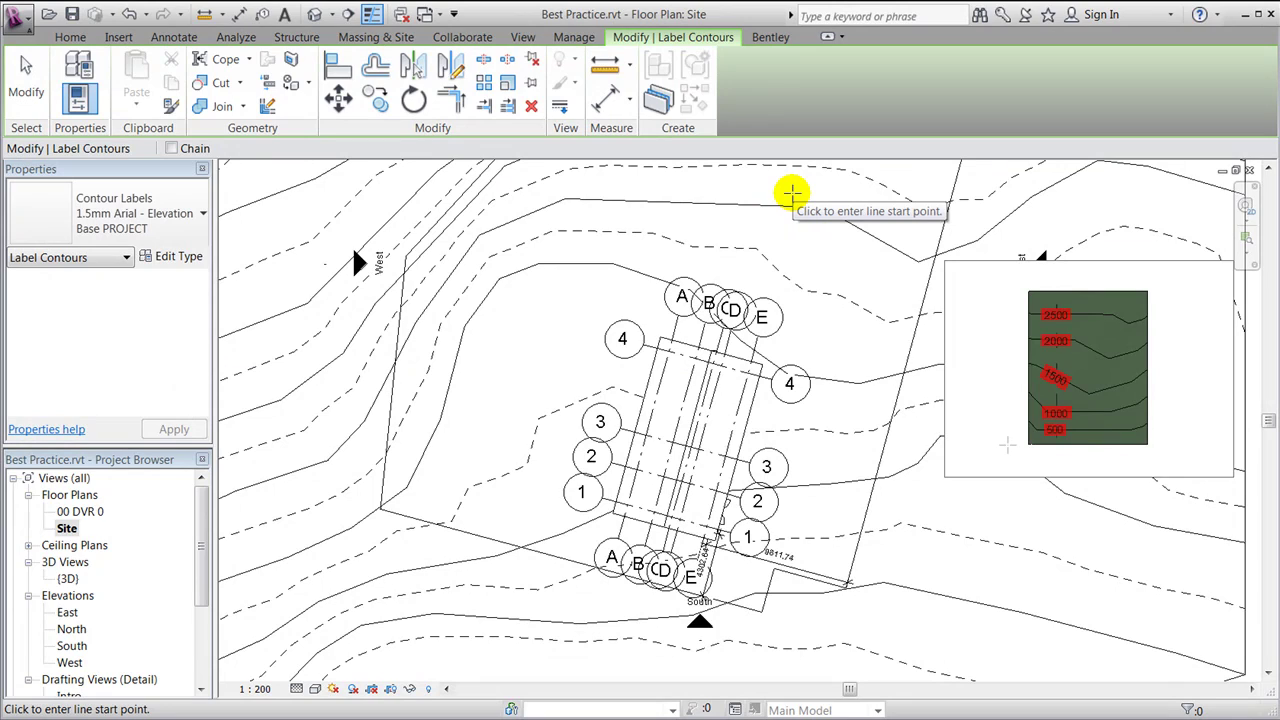
{"action": "left_click", "coordinate": [791, 194]}
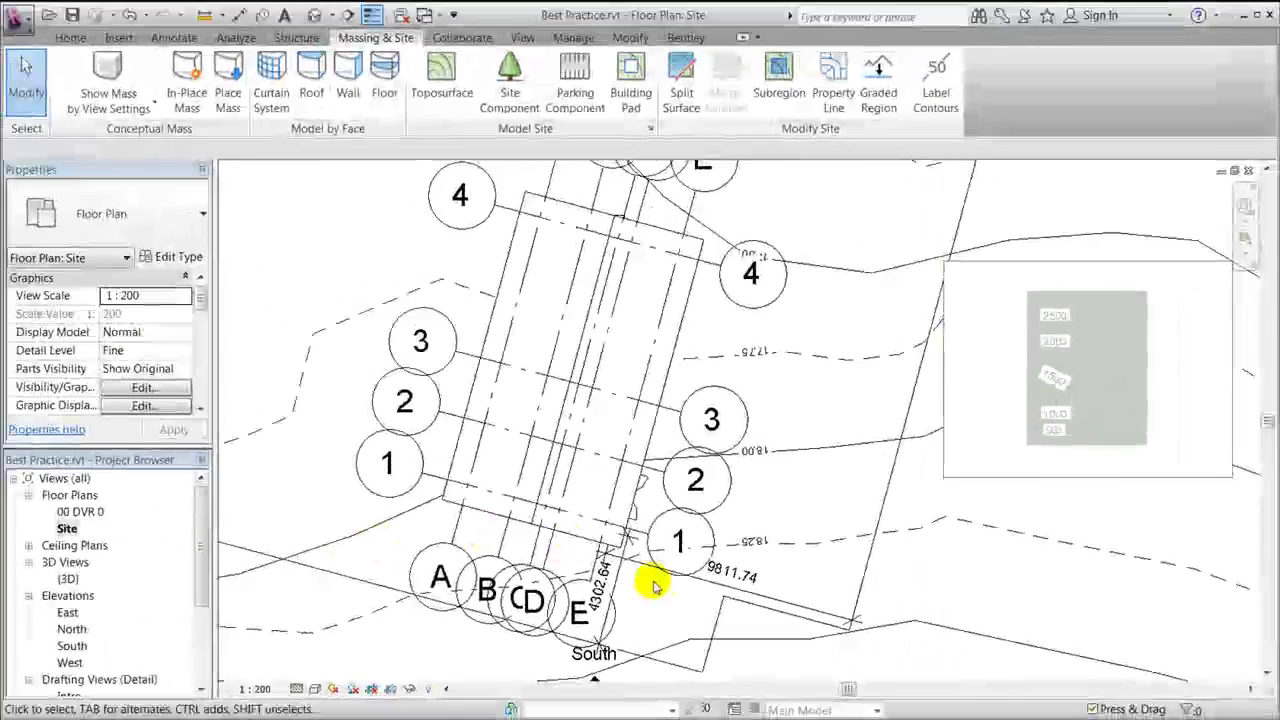
{"action": "scroll", "coordinate": [663, 586], "scroll_direction": "down", "scroll_amount": 3}
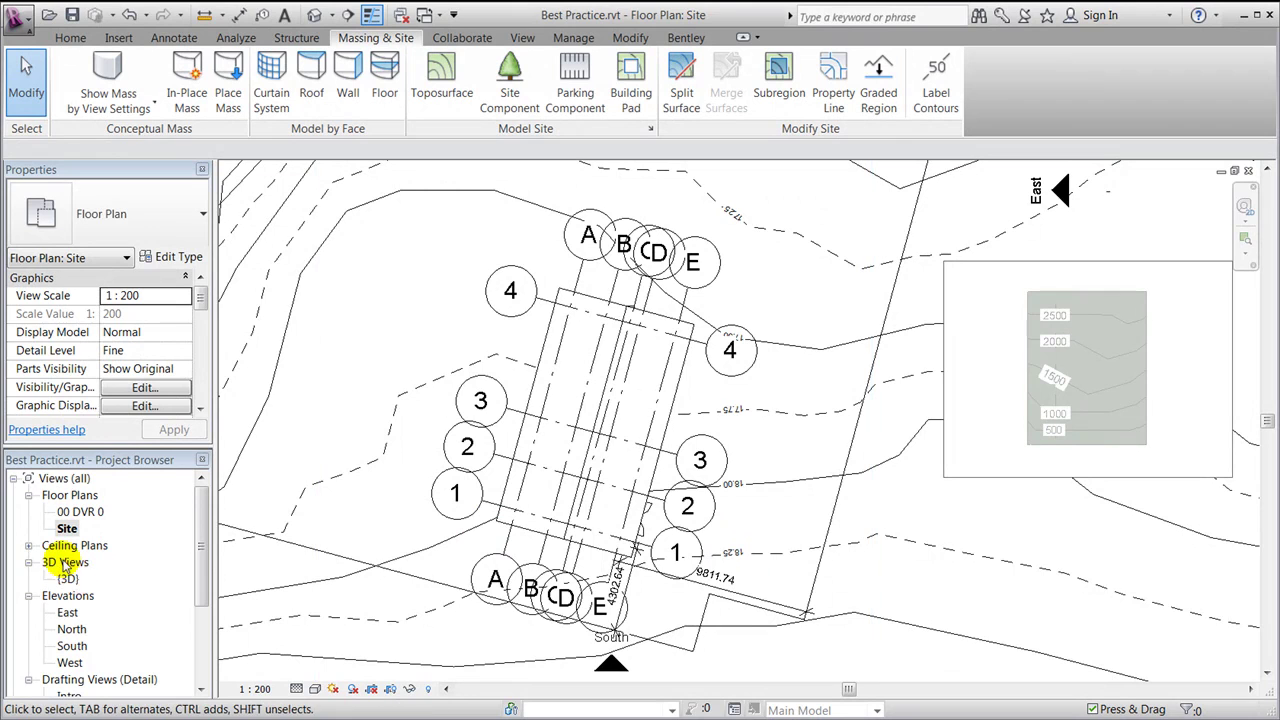
In the East elevation, raise the 01 Top Foundation level to 18300.
{"action": "double_click", "coordinate": [67, 612]}
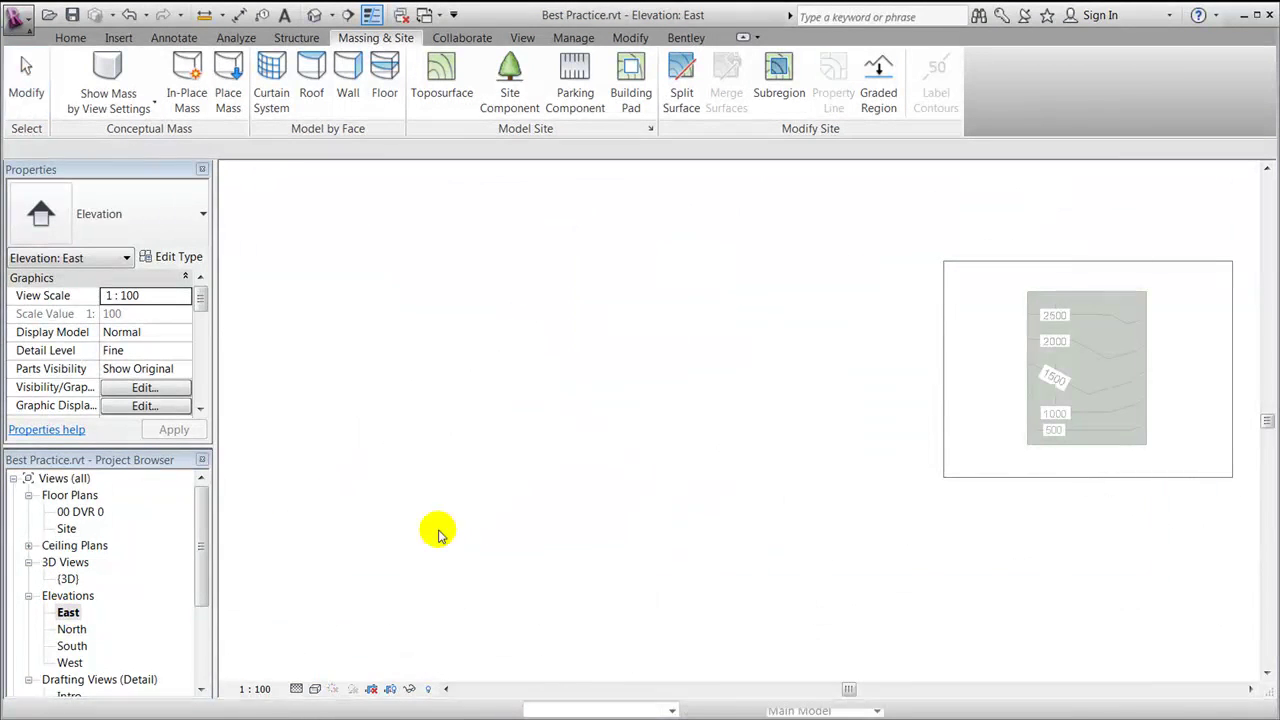
{"action": "scroll", "coordinate": [429, 329], "scroll_direction": "down", "scroll_amount": 3}
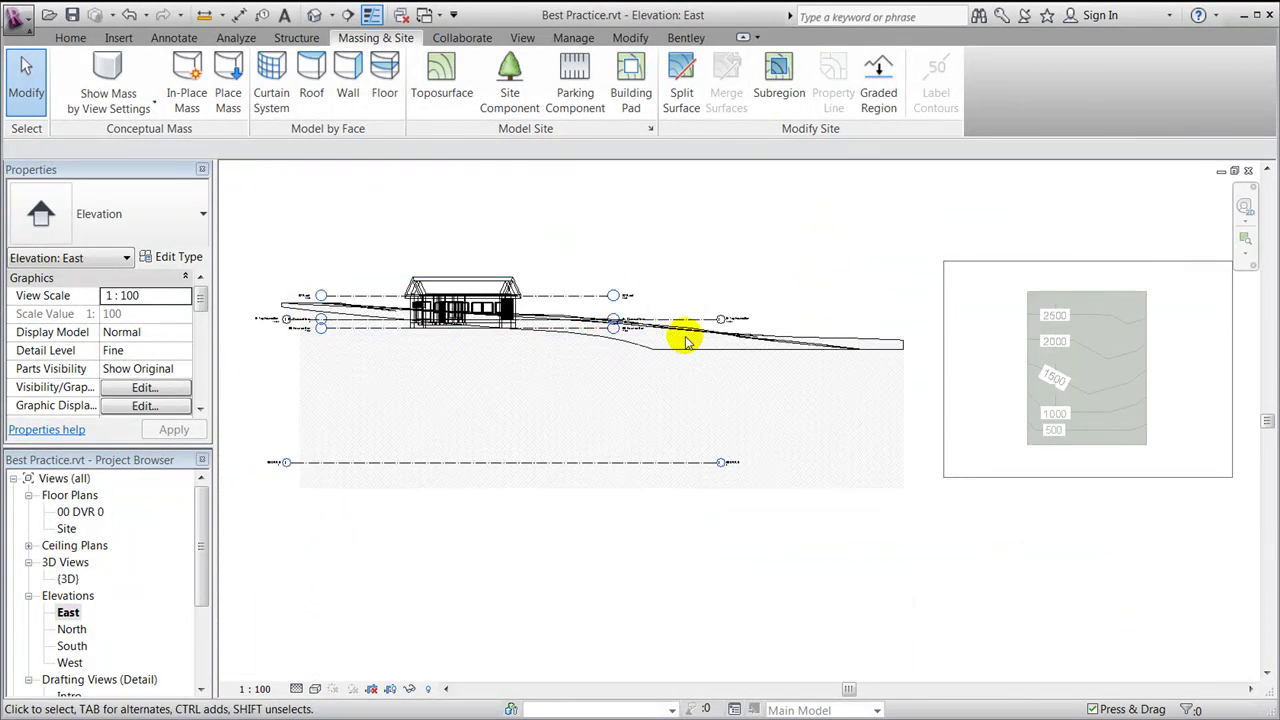
{"action": "scroll", "coordinate": [766, 337], "scroll_direction": "up", "scroll_amount": 2}
{"action": "left_click", "coordinate": [762, 314]}
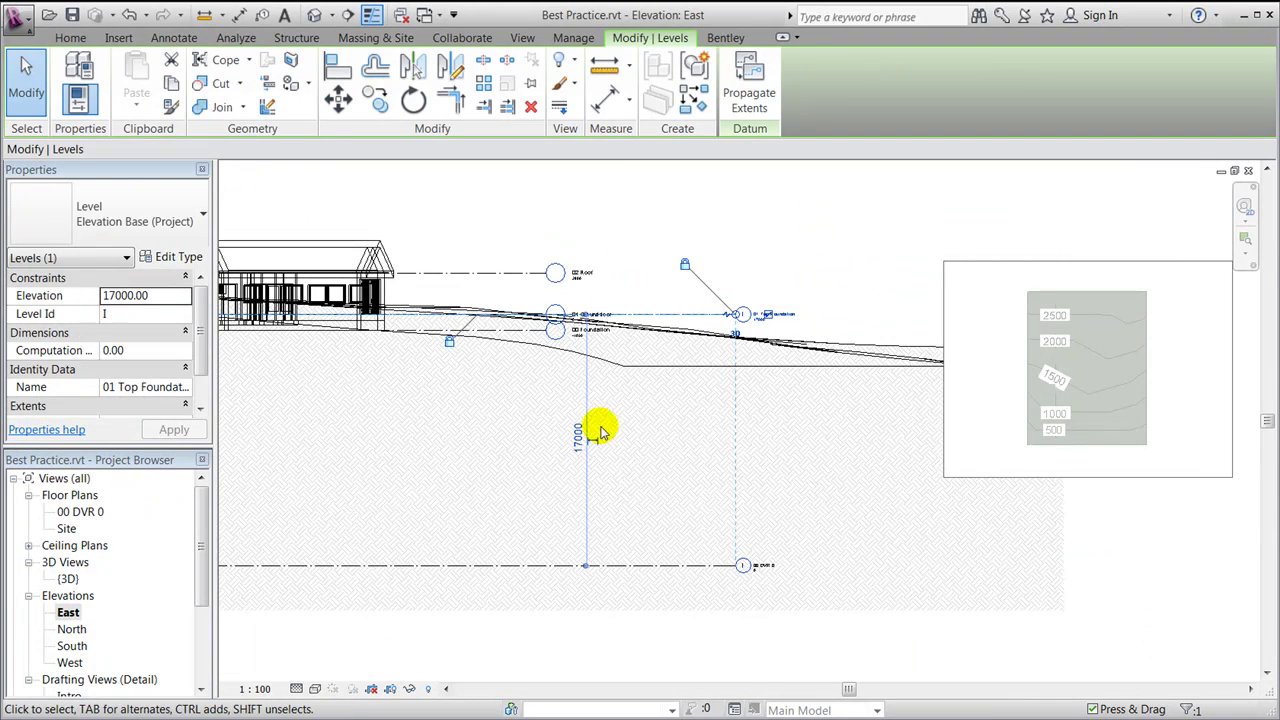
{"action": "left_click", "coordinate": [578, 440]}
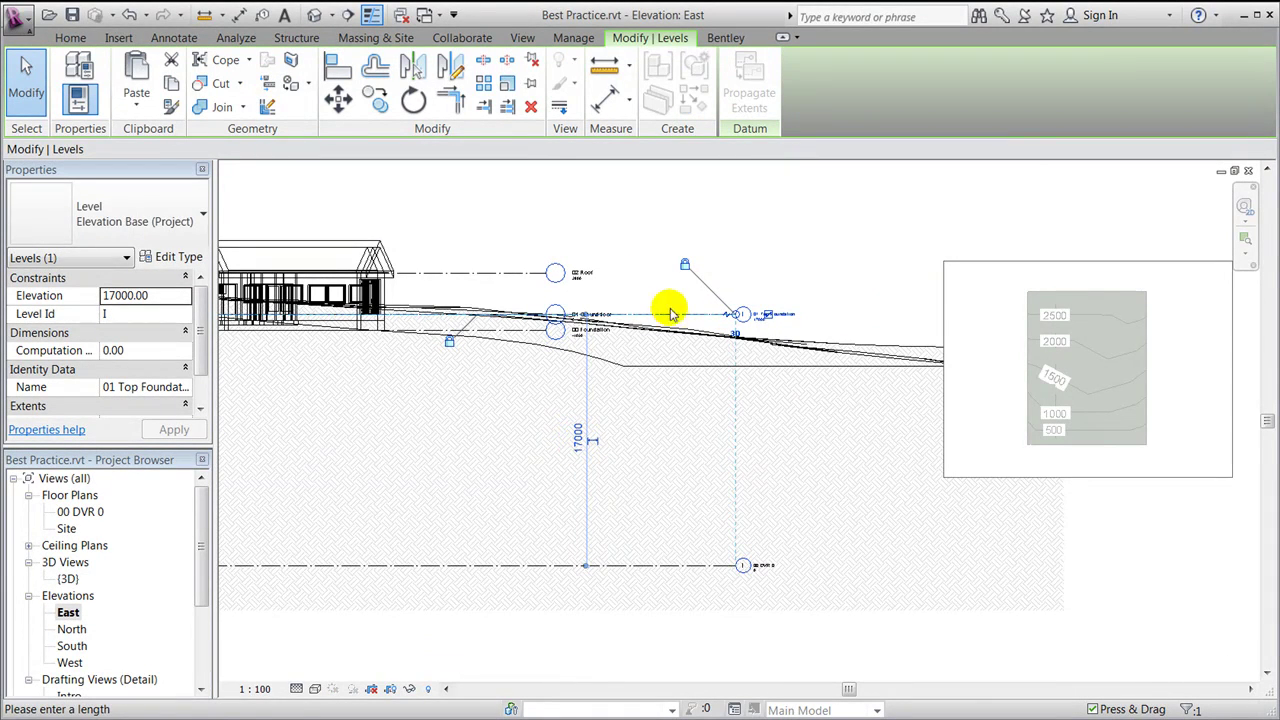
{"action": "left_click_drag", "start_coordinate": [670, 314], "coordinate": [673, 295]}
{"action": "left_click", "coordinate": [588, 432]}
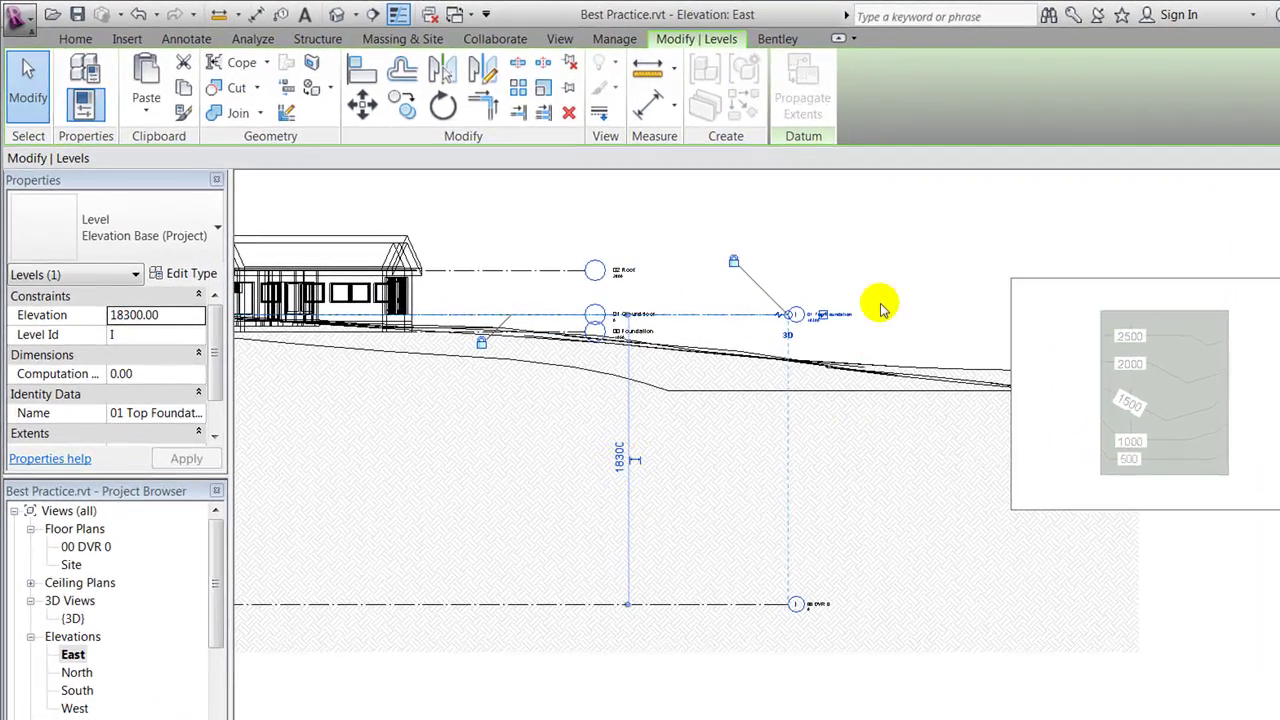
{"action": "left_click", "coordinate": [880, 257]}
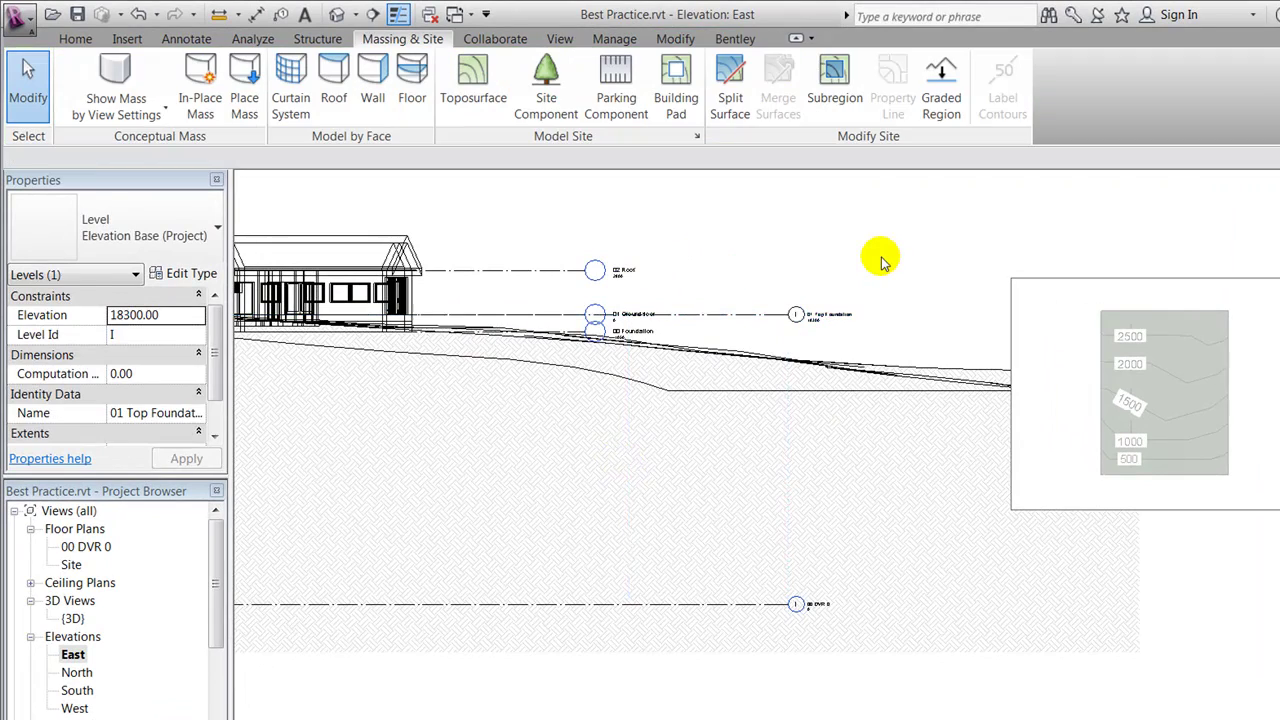
Reselect the 01 Top Foundation level and set its elevation to 18150.
{"action": "left_click", "coordinate": [755, 318]}
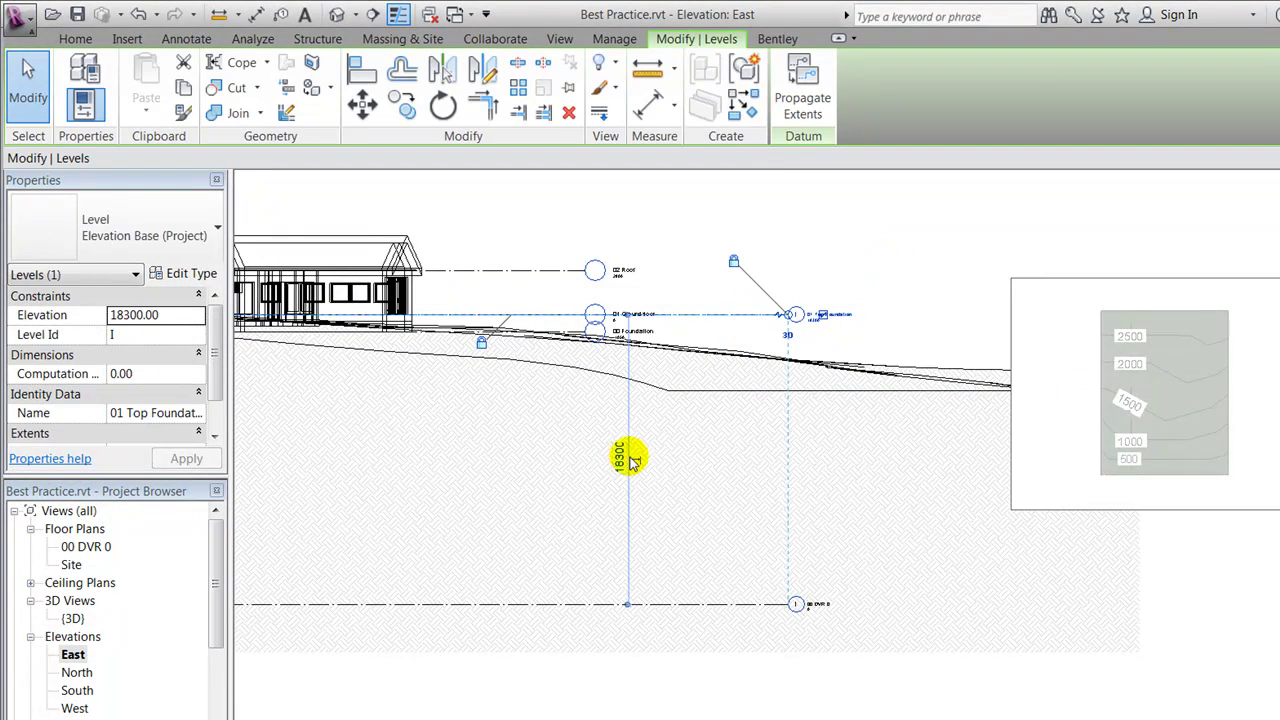
{"action": "left_click", "coordinate": [620, 458]}
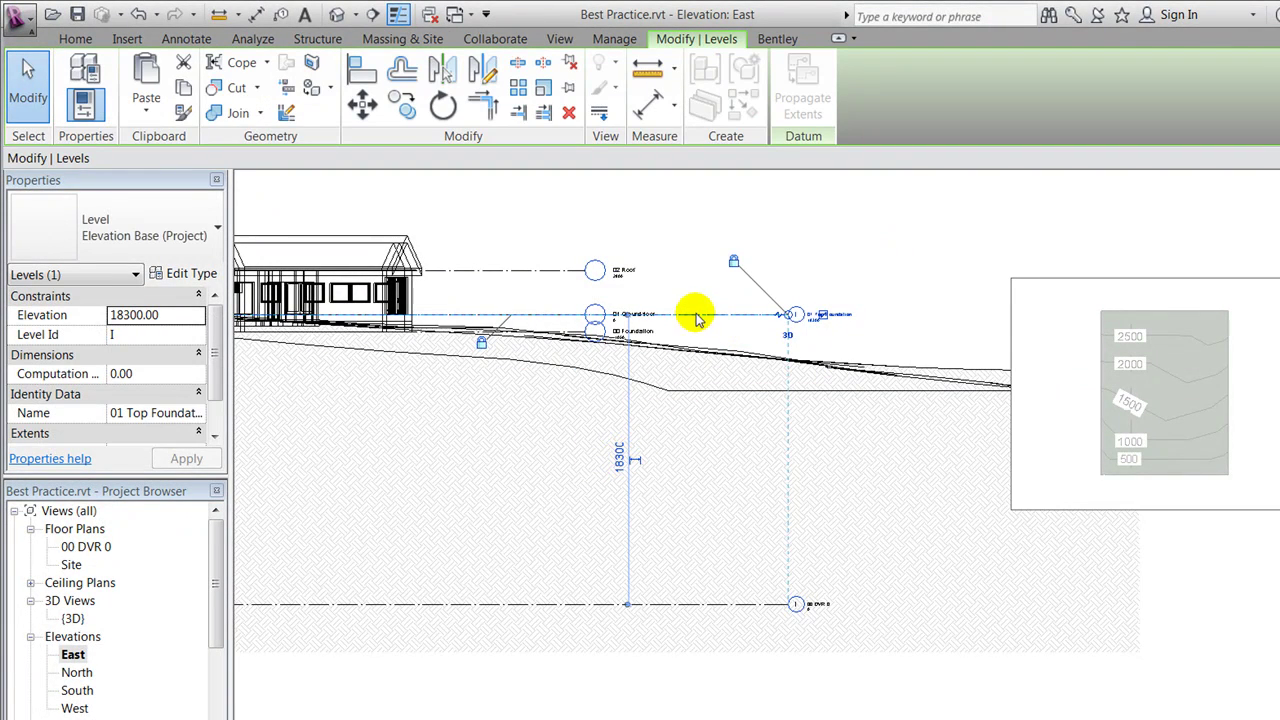
{"action": "left_click", "coordinate": [433, 213]}
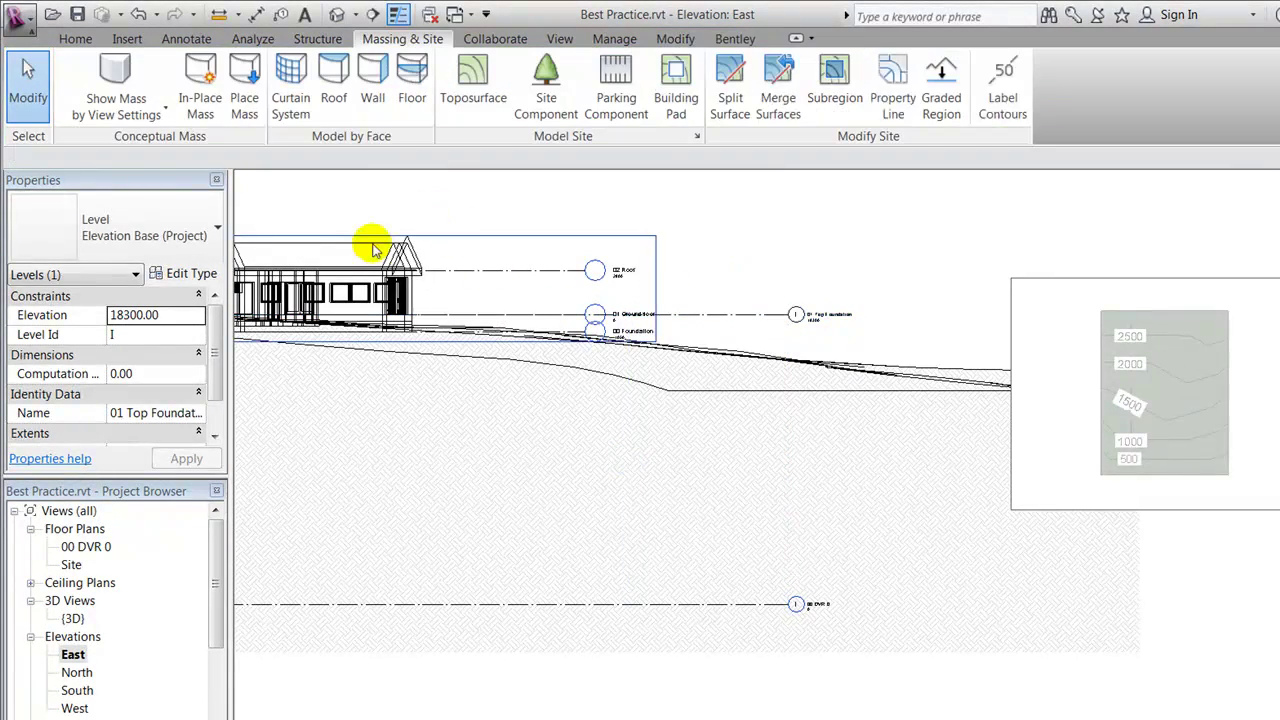
{"action": "left_click", "coordinate": [384, 242]}
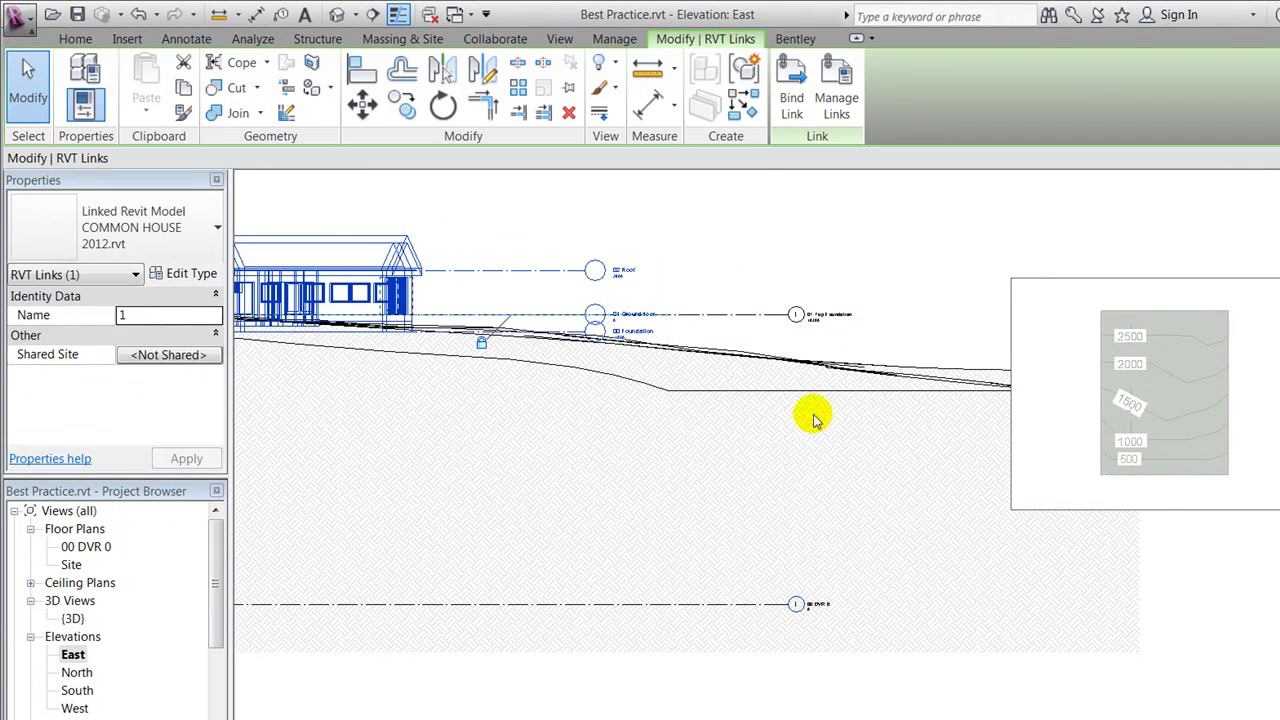
{"action": "left_click", "coordinate": [736, 316]}
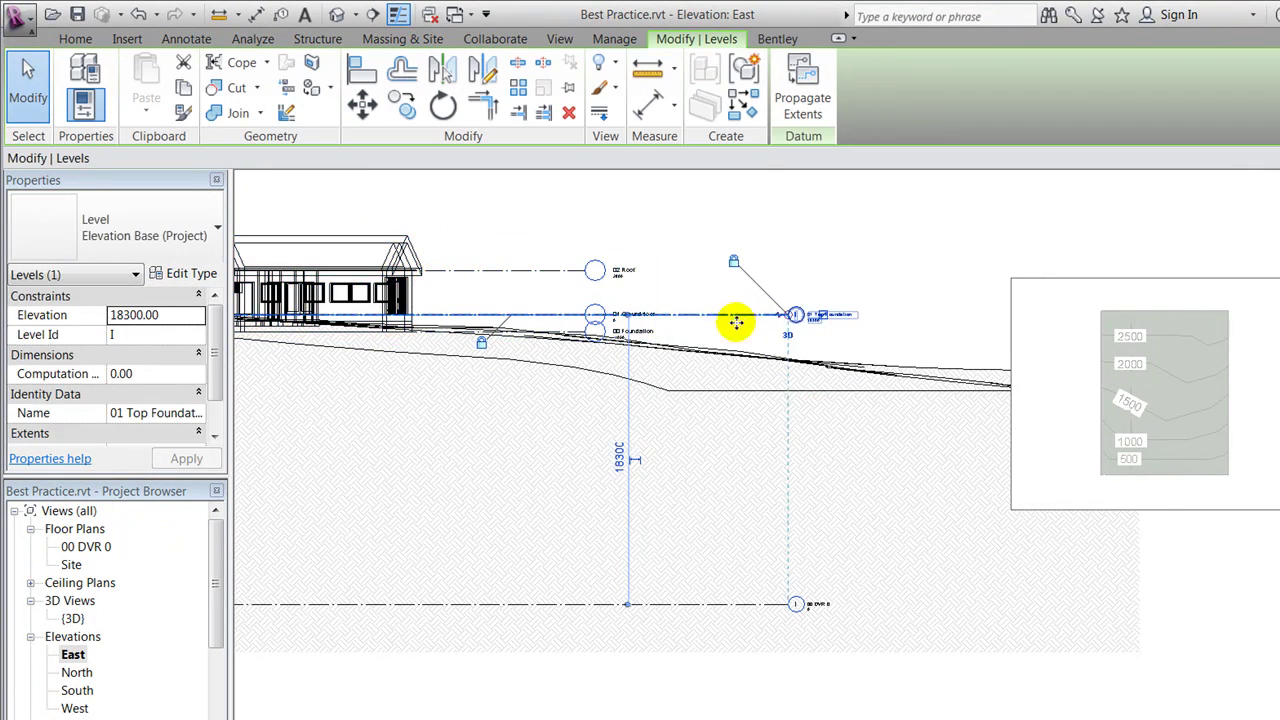
{"action": "left_click_drag", "start_coordinate": [737, 323], "coordinate": [737, 335]}
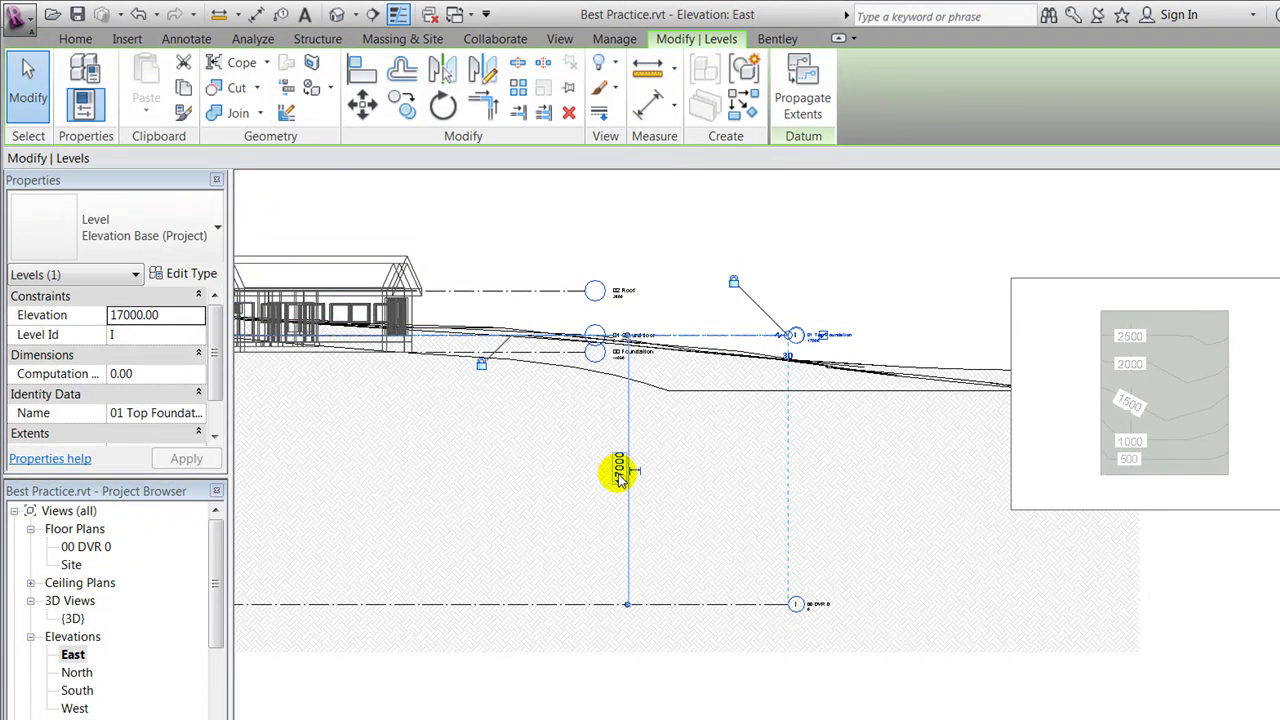
{"action": "left_click", "coordinate": [619, 474]}
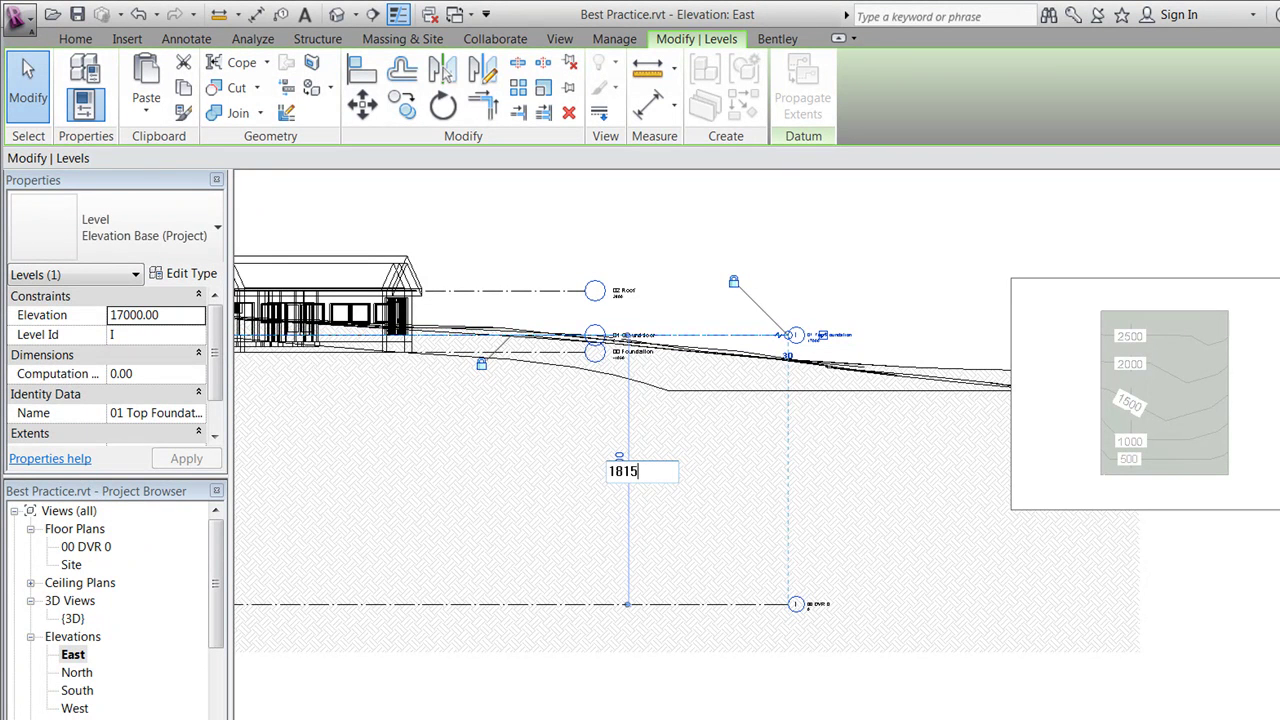
{"action": "left_click", "coordinate": [677, 491]}
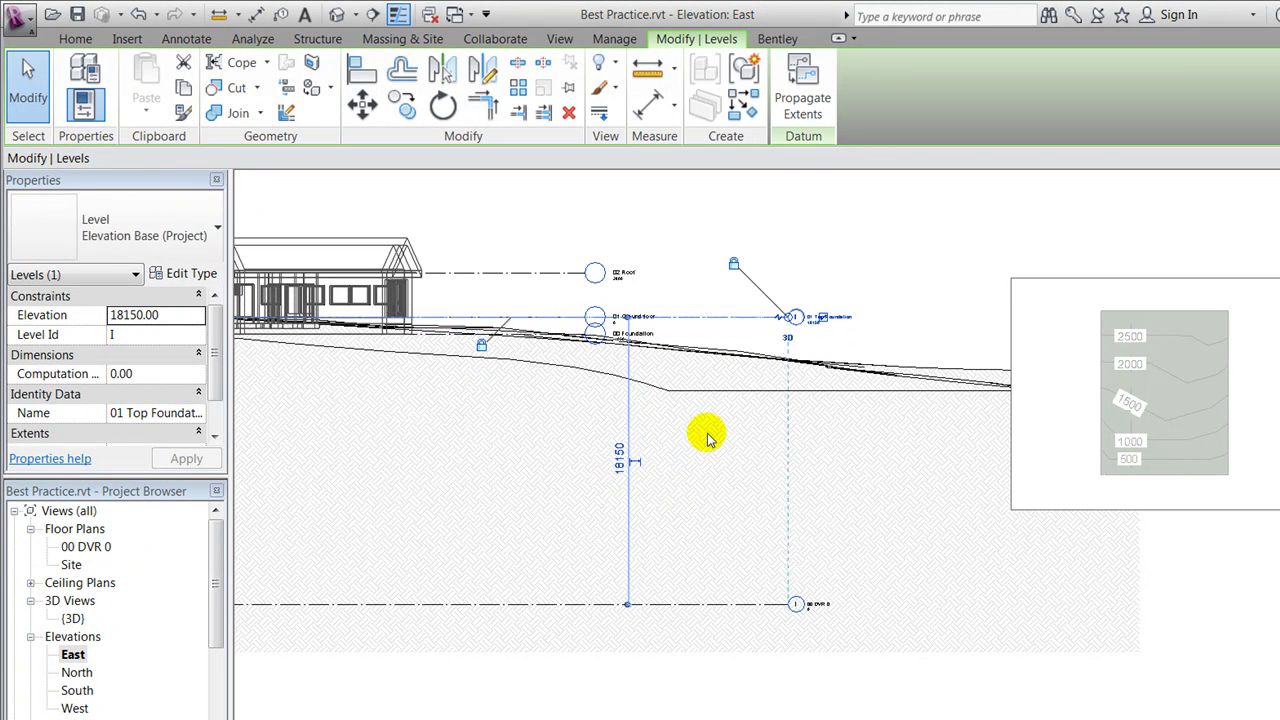
{"action": "left_click", "coordinate": [847, 262]}
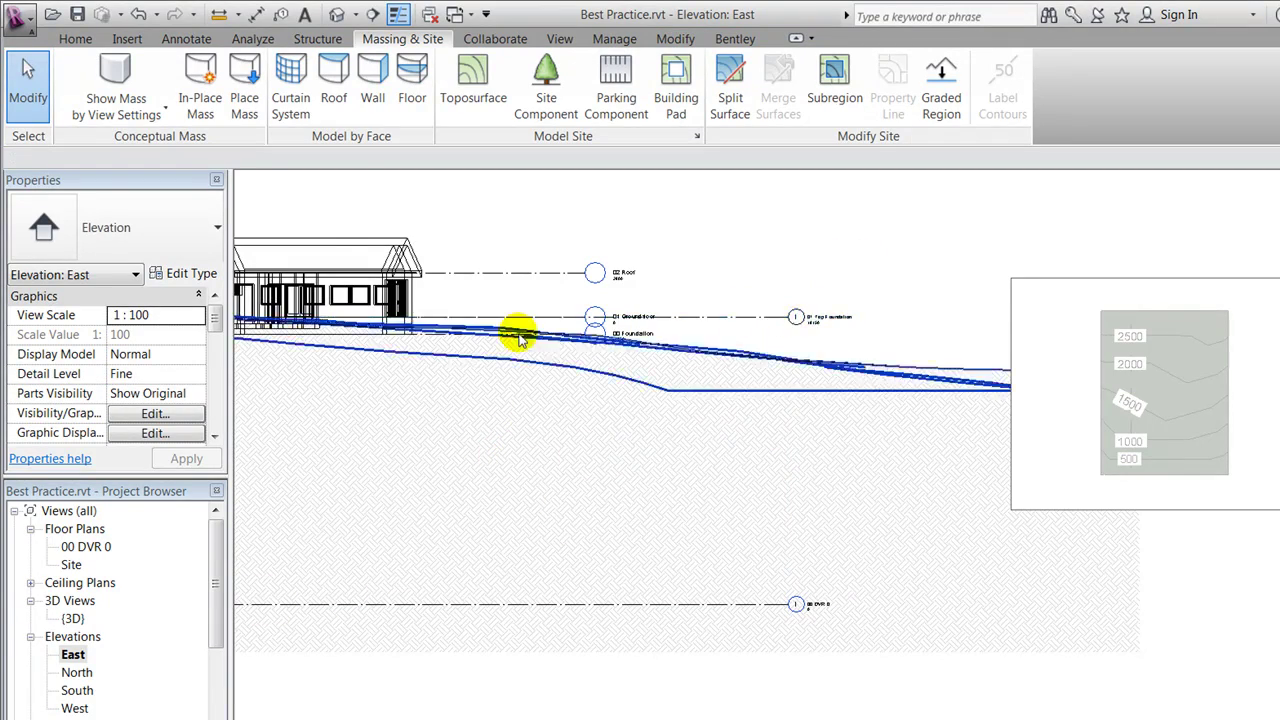
{"action": "scroll", "coordinate": [260, 306], "scroll_direction": "up", "scroll_amount": 3}
{"action": "scroll", "coordinate": [523, 343], "scroll_direction": "down", "scroll_amount": 2}
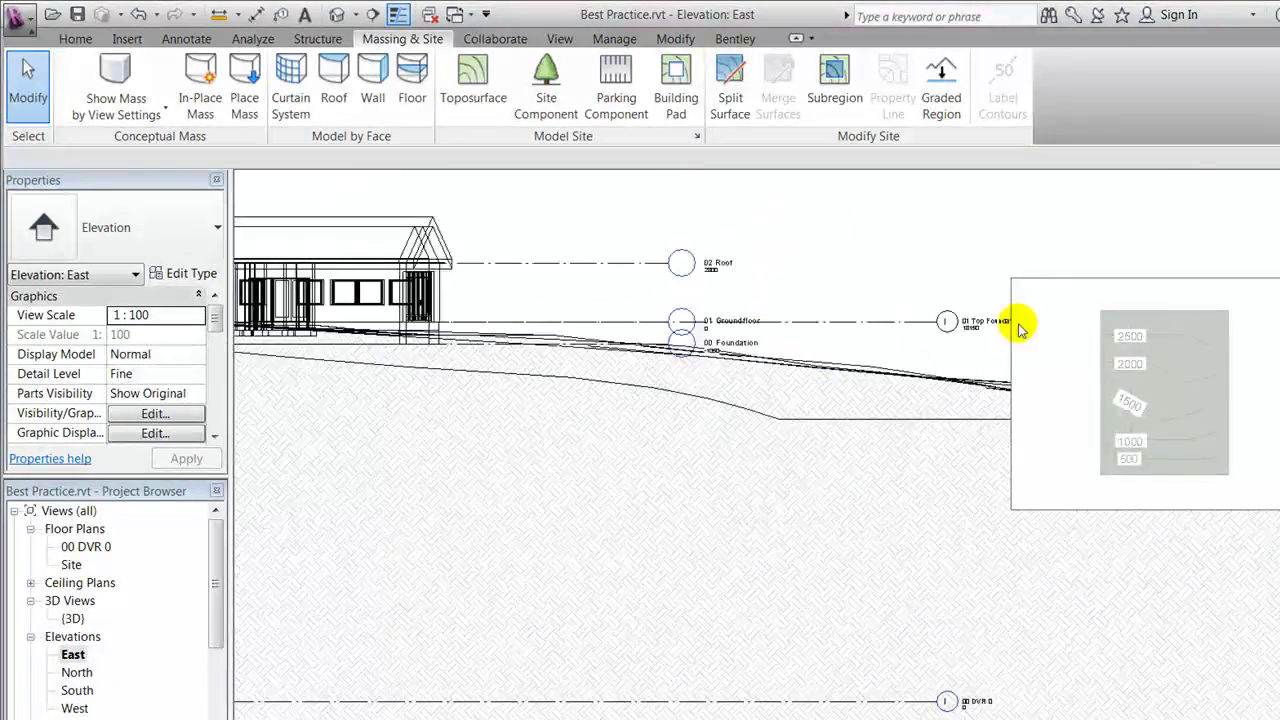
{"action": "scroll", "coordinate": [1020, 330], "scroll_direction": "up", "scroll_amount": 2}
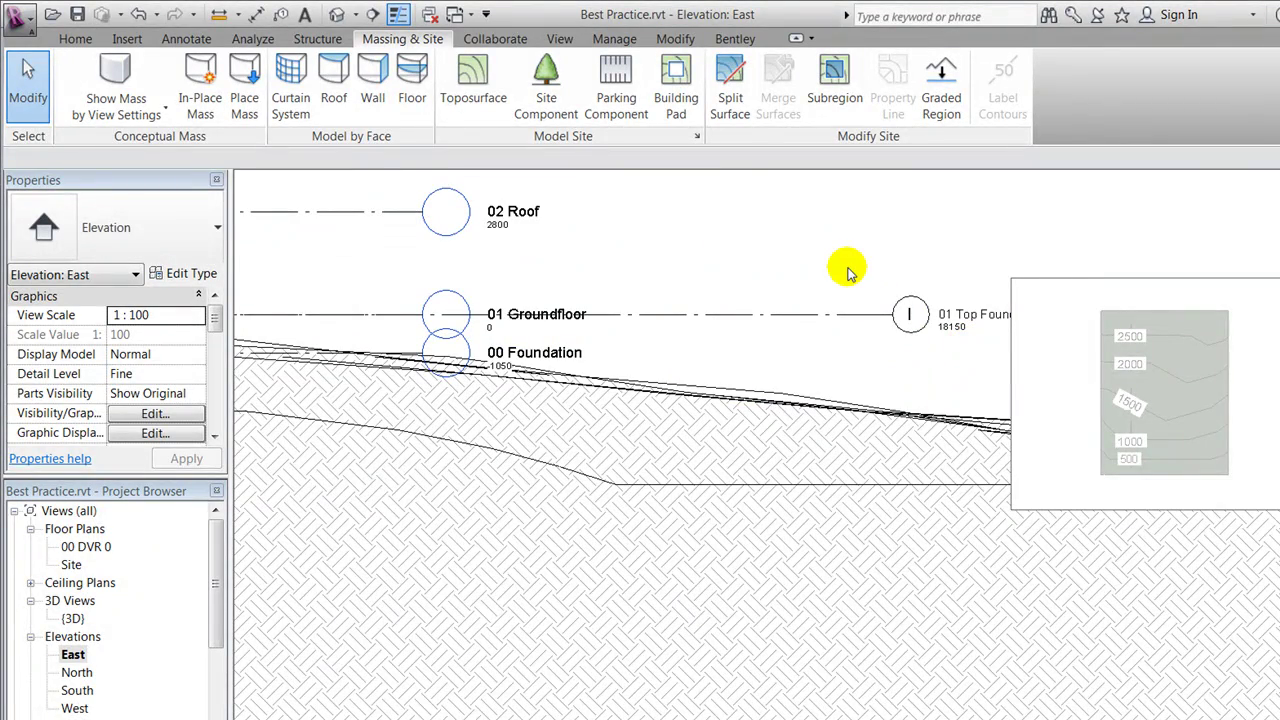
{"action": "scroll", "coordinate": [845, 388], "scroll_direction": "down", "scroll_amount": 4}
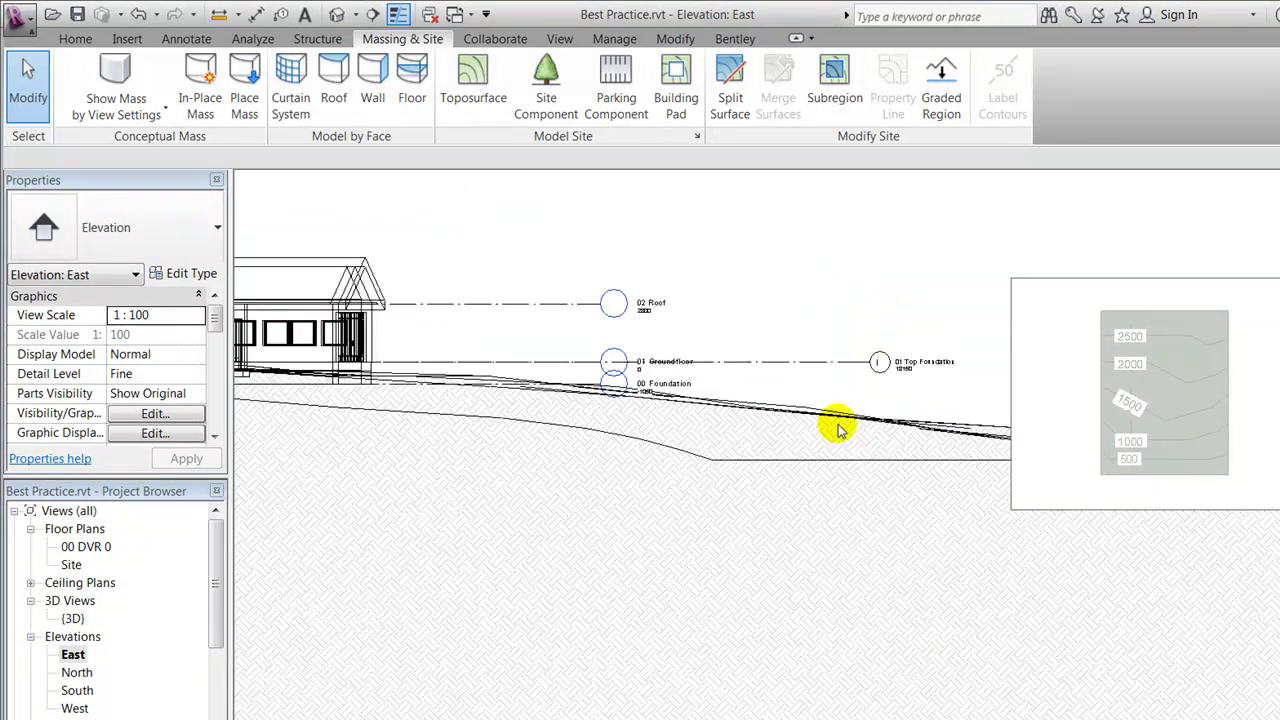
{"action": "scroll", "coordinate": [836, 425], "scroll_direction": "up", "scroll_amount": 1}
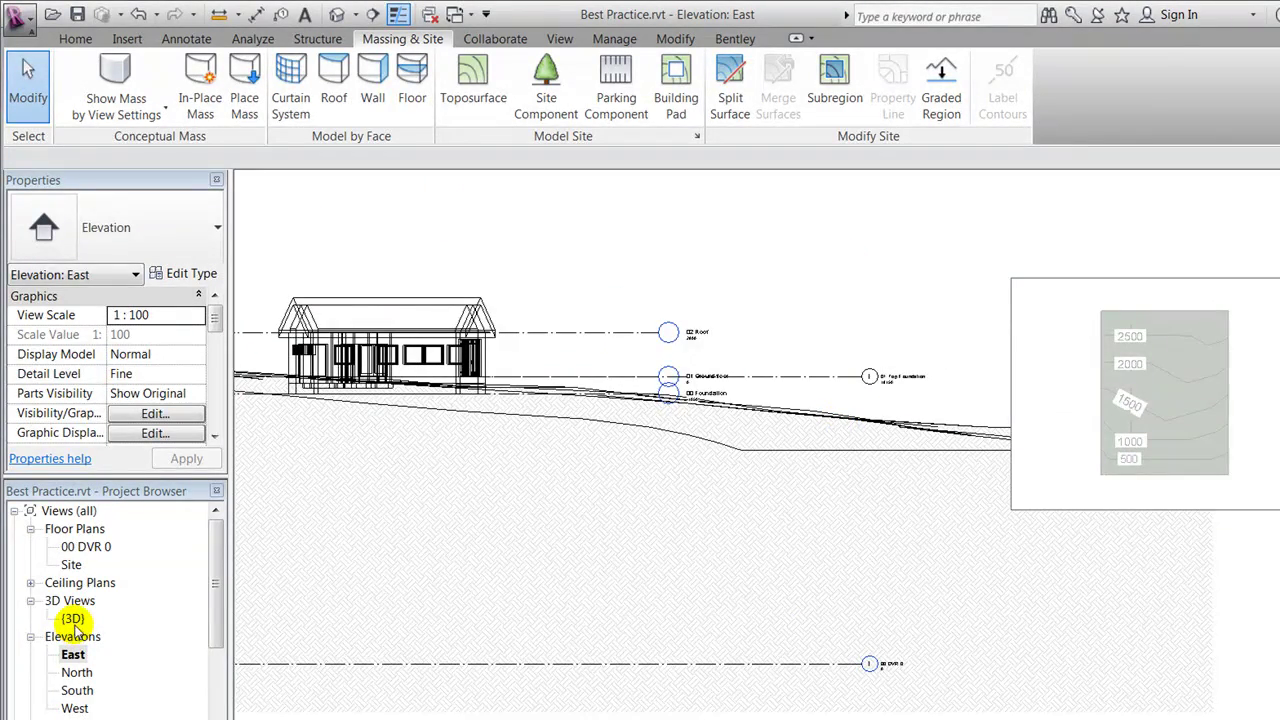
In the Site plan, hide the Grids category in the view.
{"action": "double_click", "coordinate": [70, 564]}
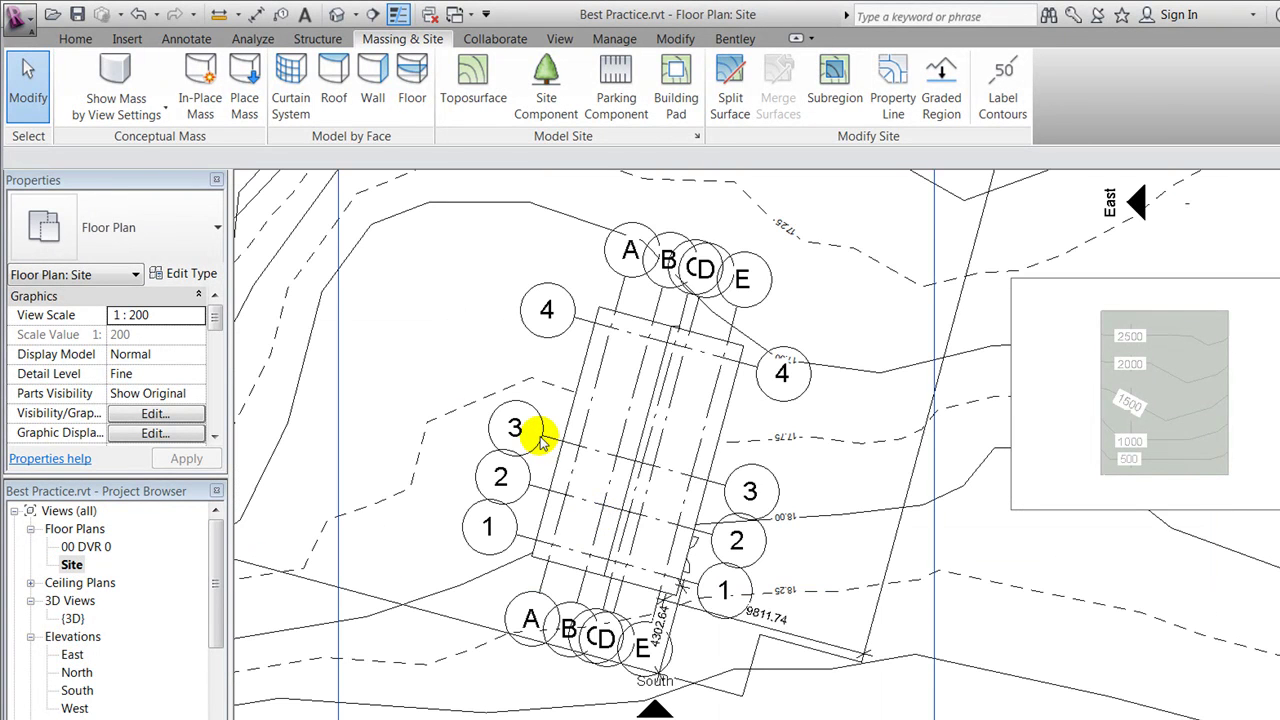
{"action": "left_click", "coordinate": [540, 443]}
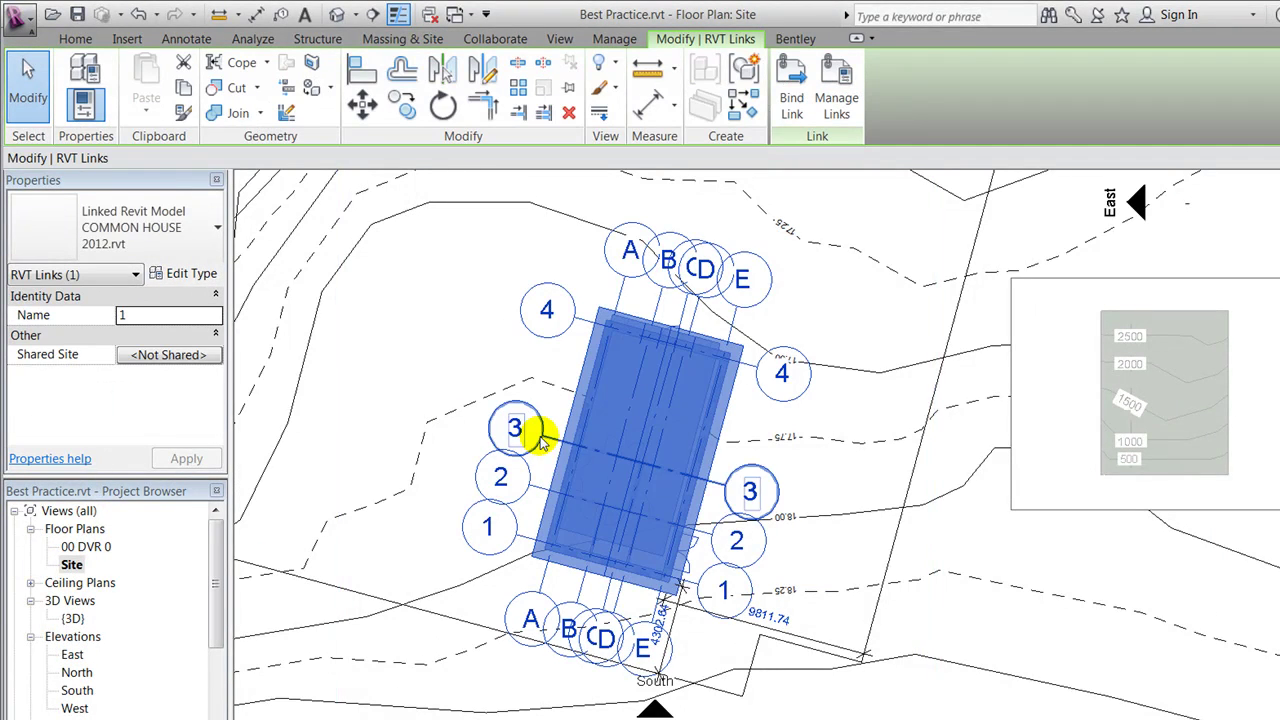
{"action": "left_click", "coordinate": [530, 383]}
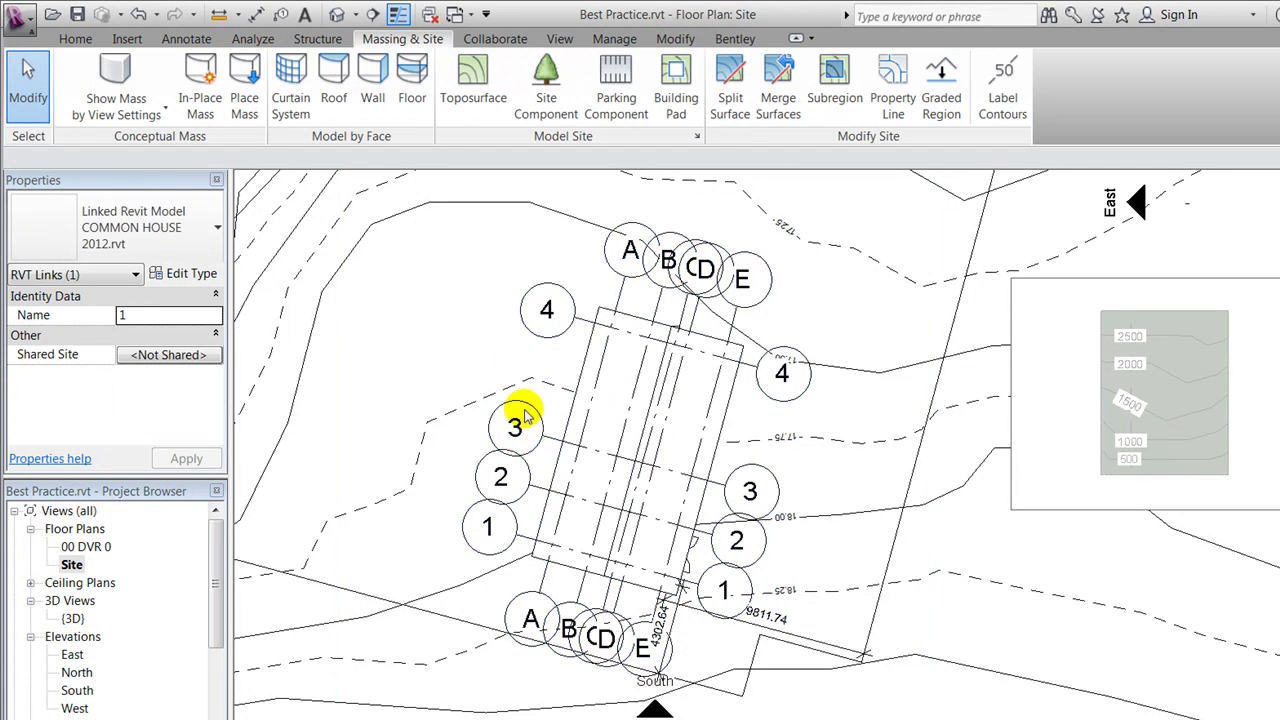
{"action": "left_click", "coordinate": [545, 427]}
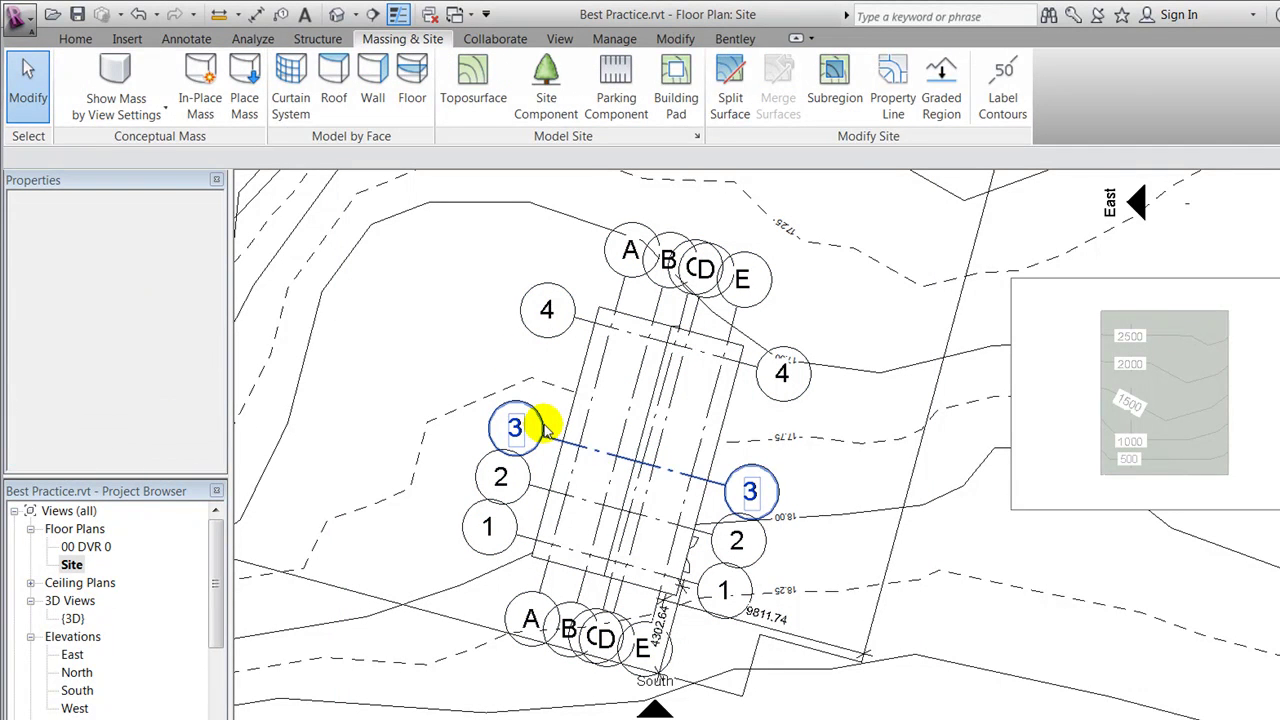
{"action": "right_click", "coordinate": [545, 427]}
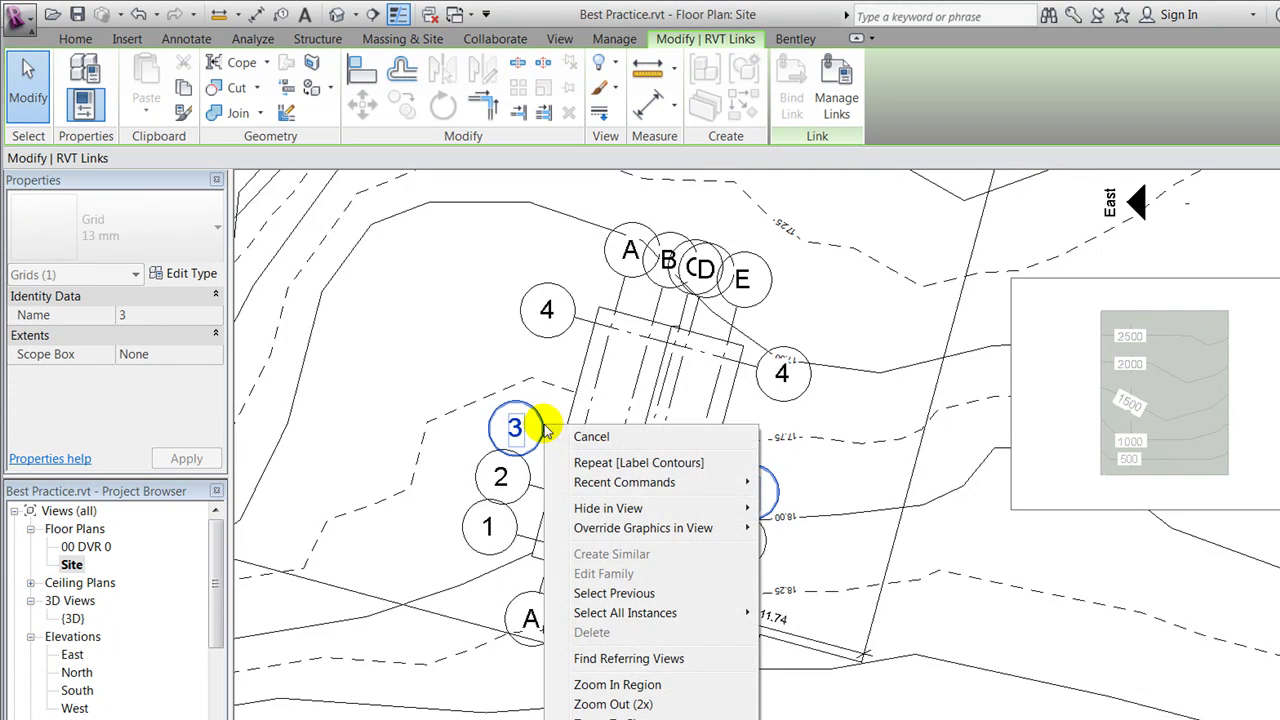
{"action": "mouse_move", "coordinate": [660, 510]}
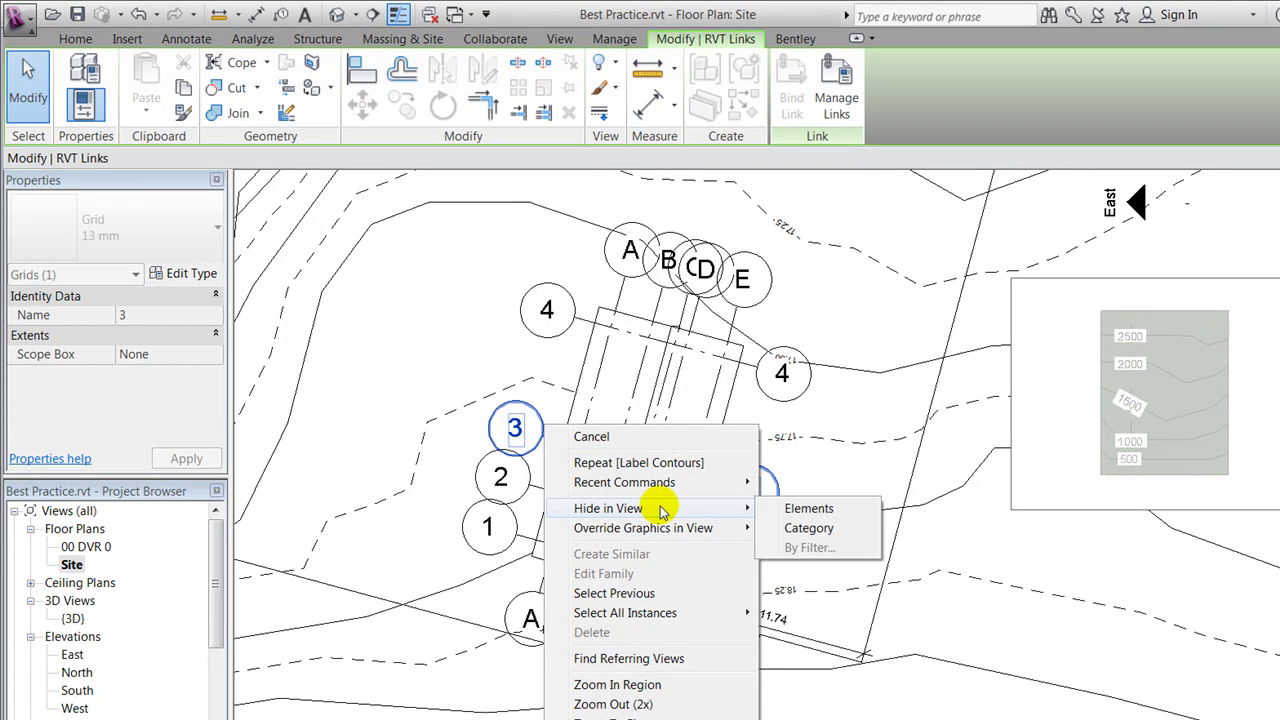
{"action": "left_click", "coordinate": [808, 530]}
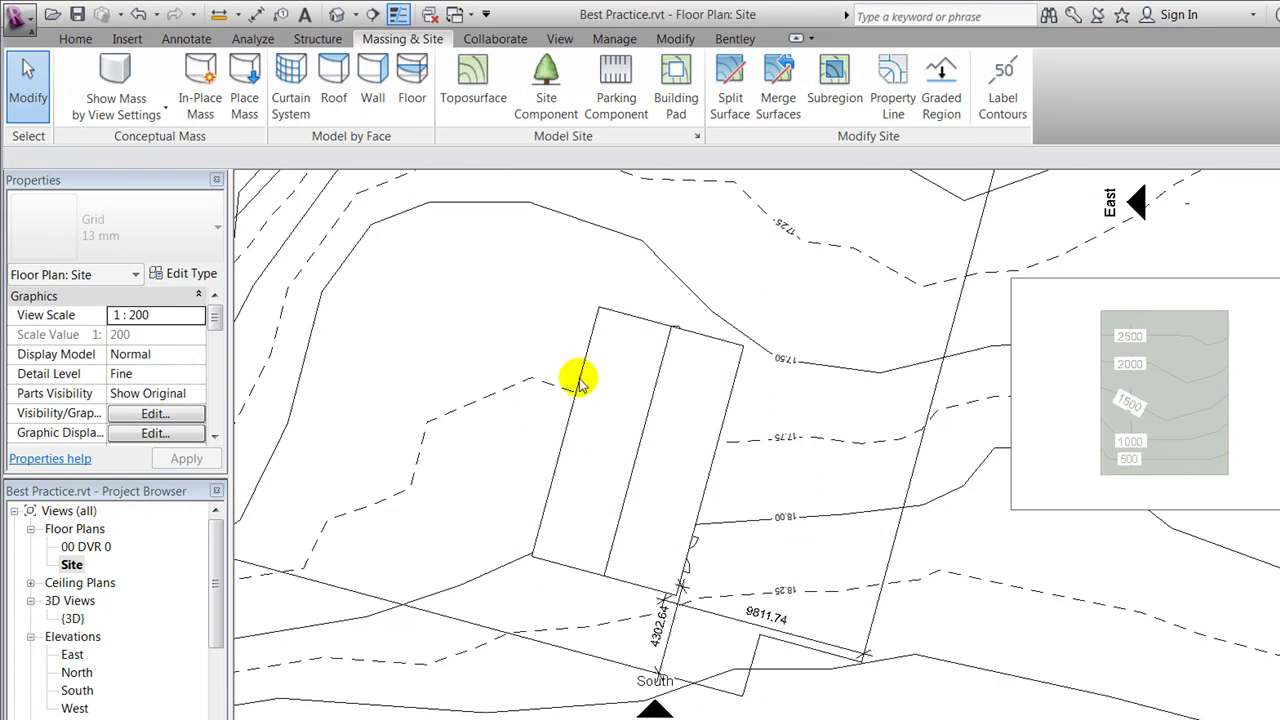
Hide the linked house's protruding door element in the Site plan.
{"action": "left_click", "coordinate": [693, 548]}
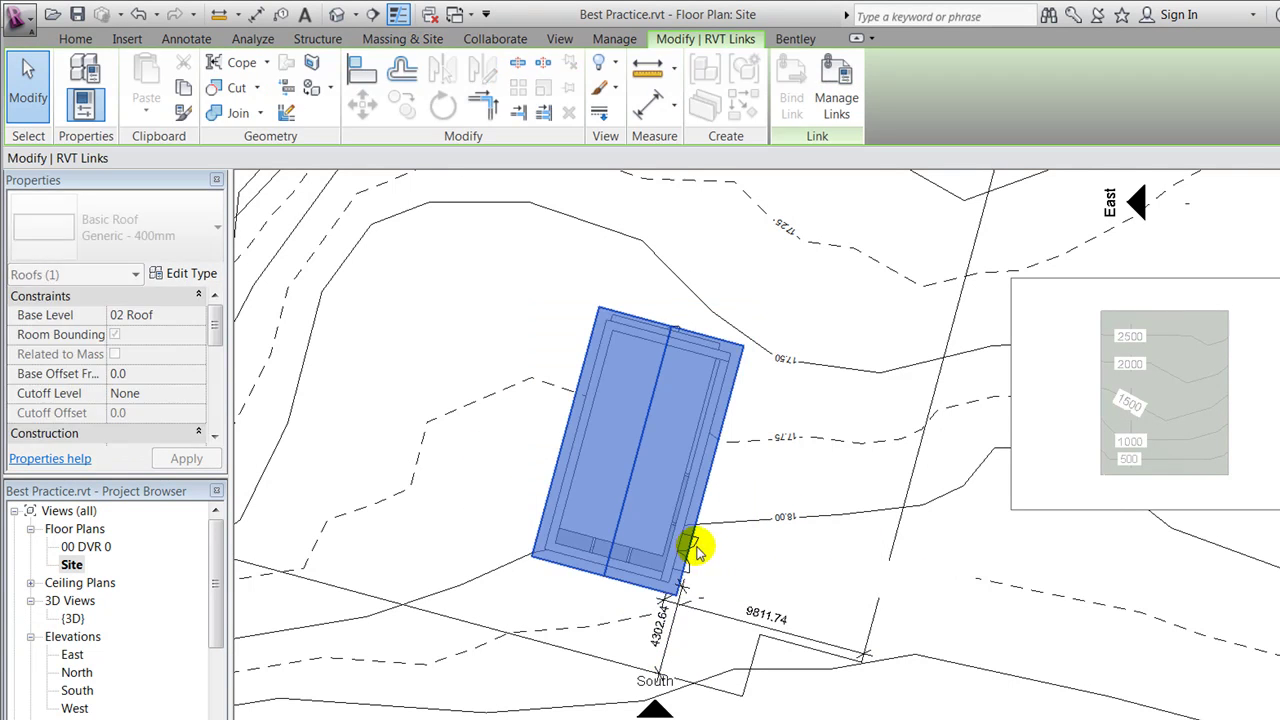
{"action": "key", "text": "Escape"}
{"action": "key", "text": "Tab"}
{"action": "left_click", "coordinate": [695, 548]}
{"action": "right_click", "coordinate": [697, 548]}
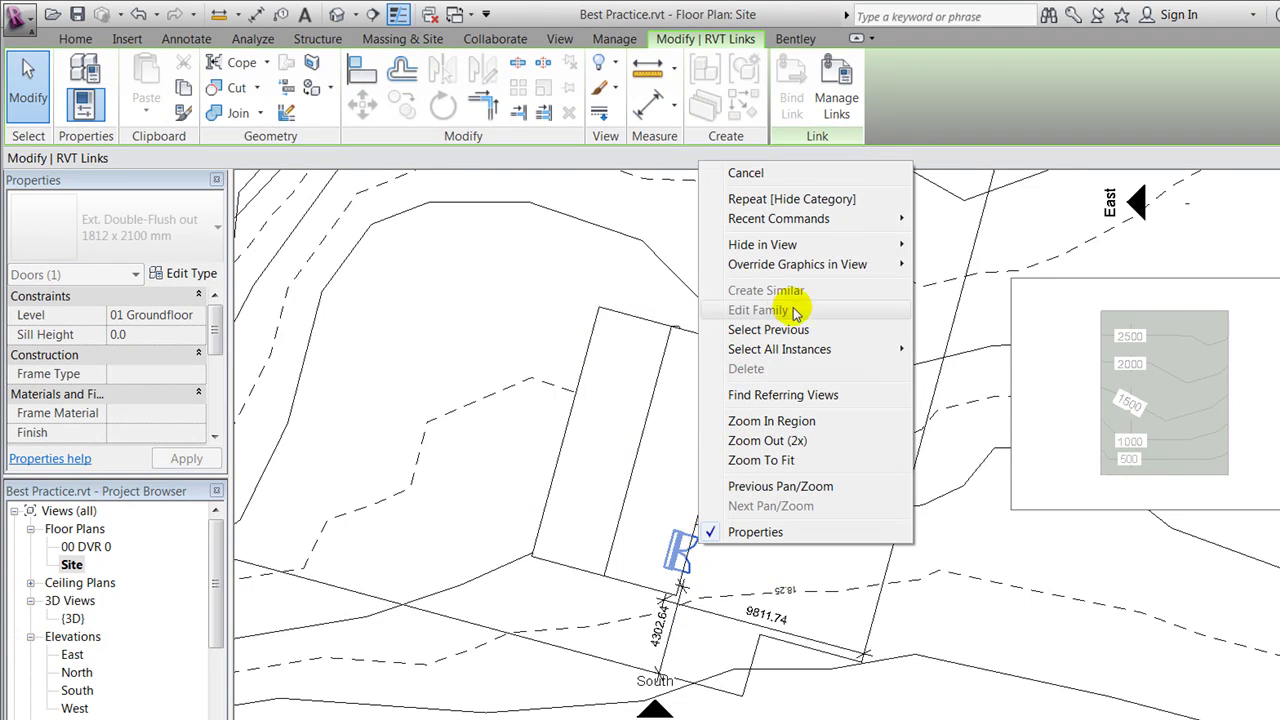
{"action": "mouse_move", "coordinate": [916, 254]}
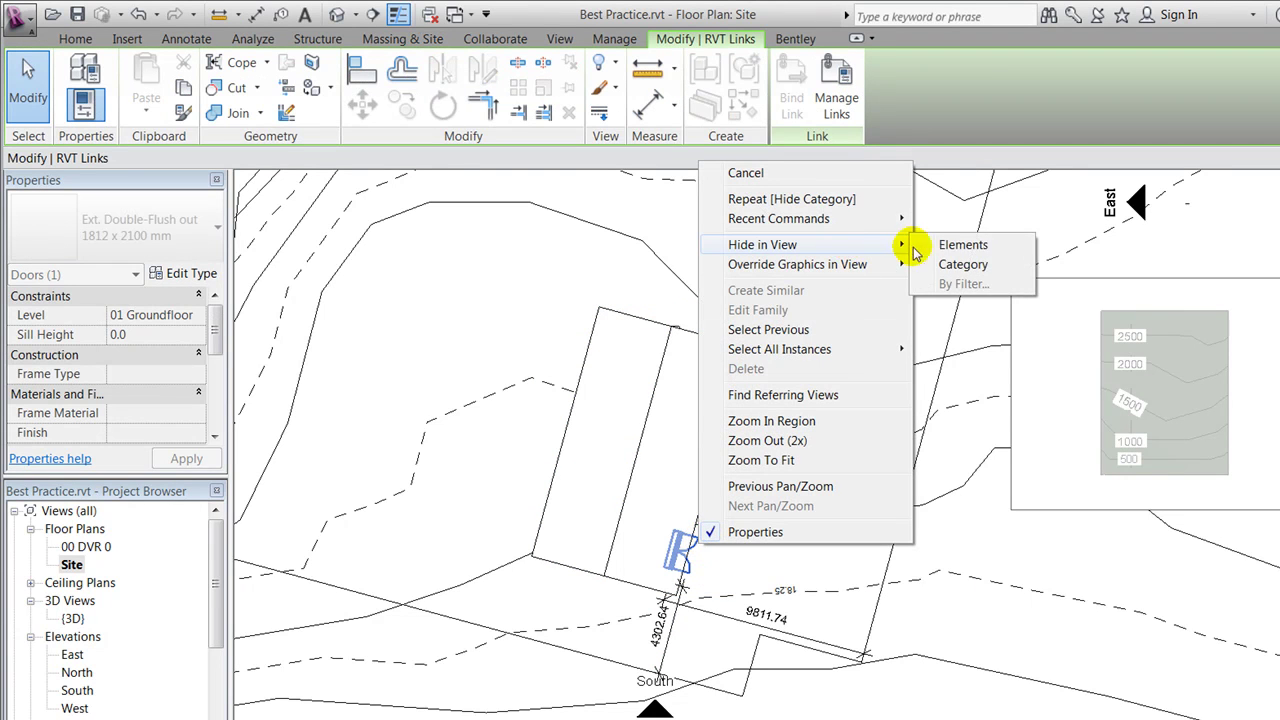
{"action": "left_click", "coordinate": [965, 247]}
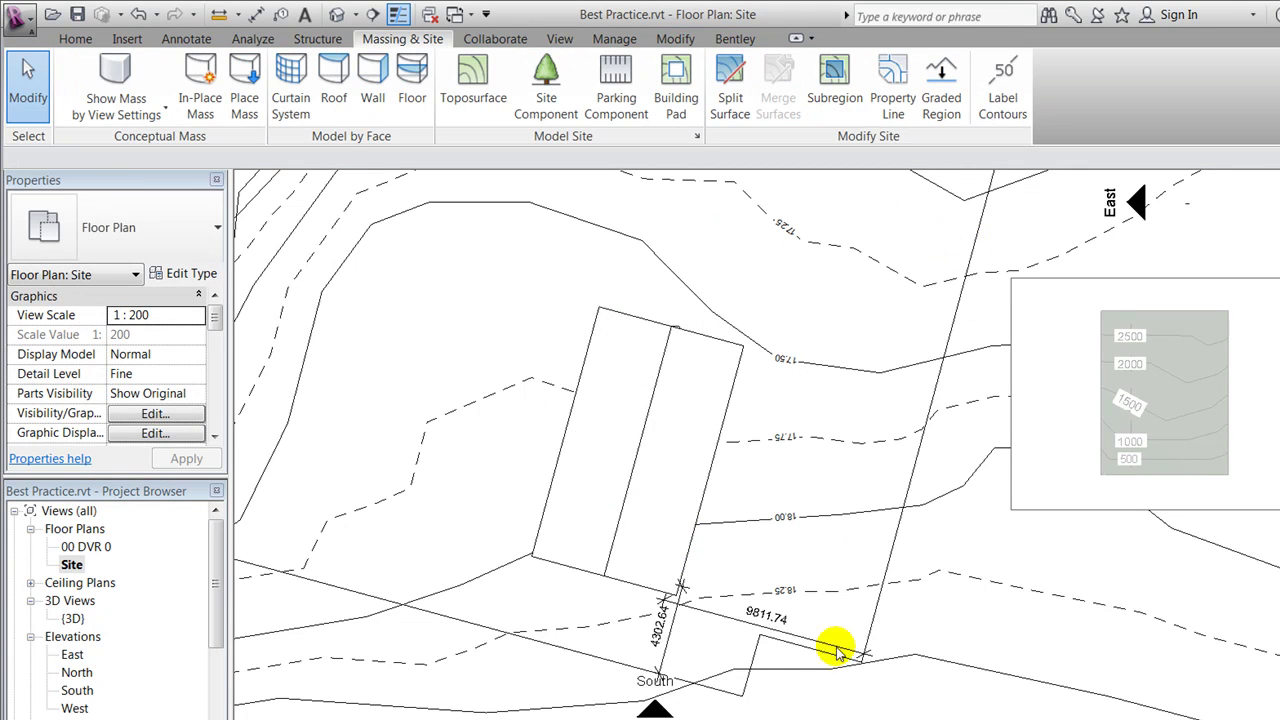
Move the linked house so its property line offsets read 10000 and 5000.
{"action": "scroll", "coordinate": [771, 689], "scroll_direction": "up", "scroll_amount": 3}
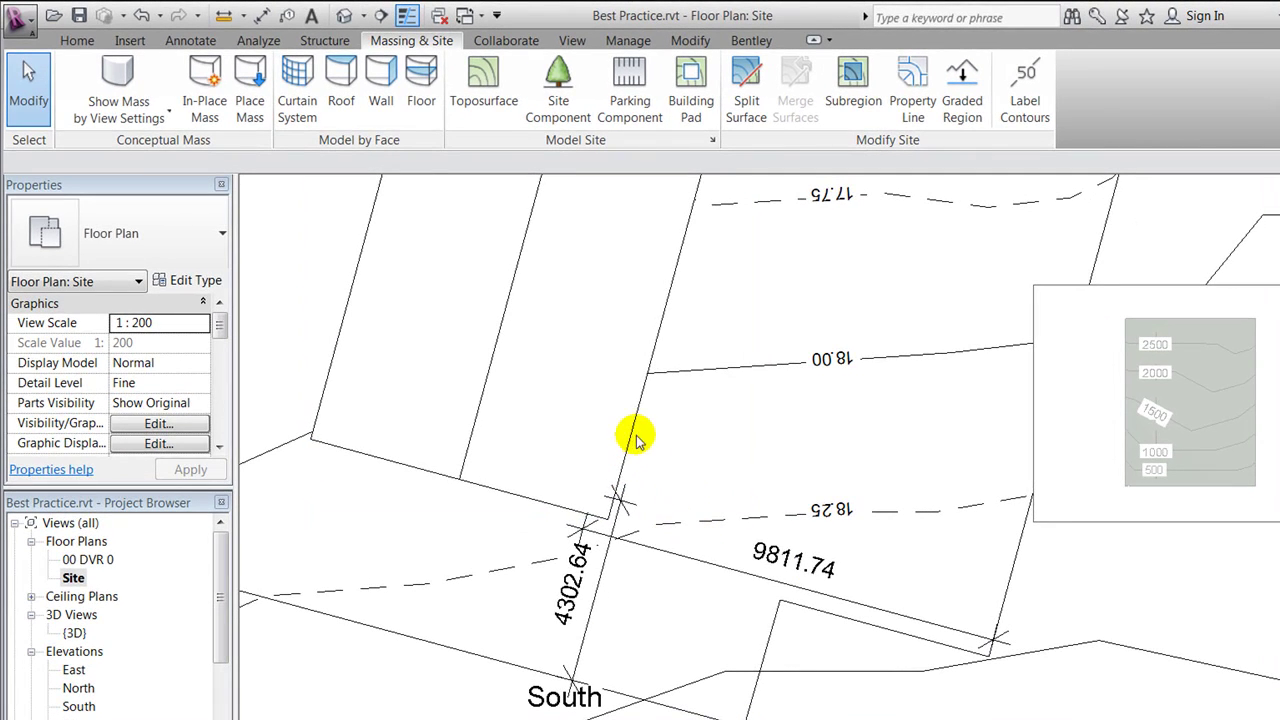
{"action": "left_click", "coordinate": [632, 437]}
{"action": "left_click", "coordinate": [800, 567]}
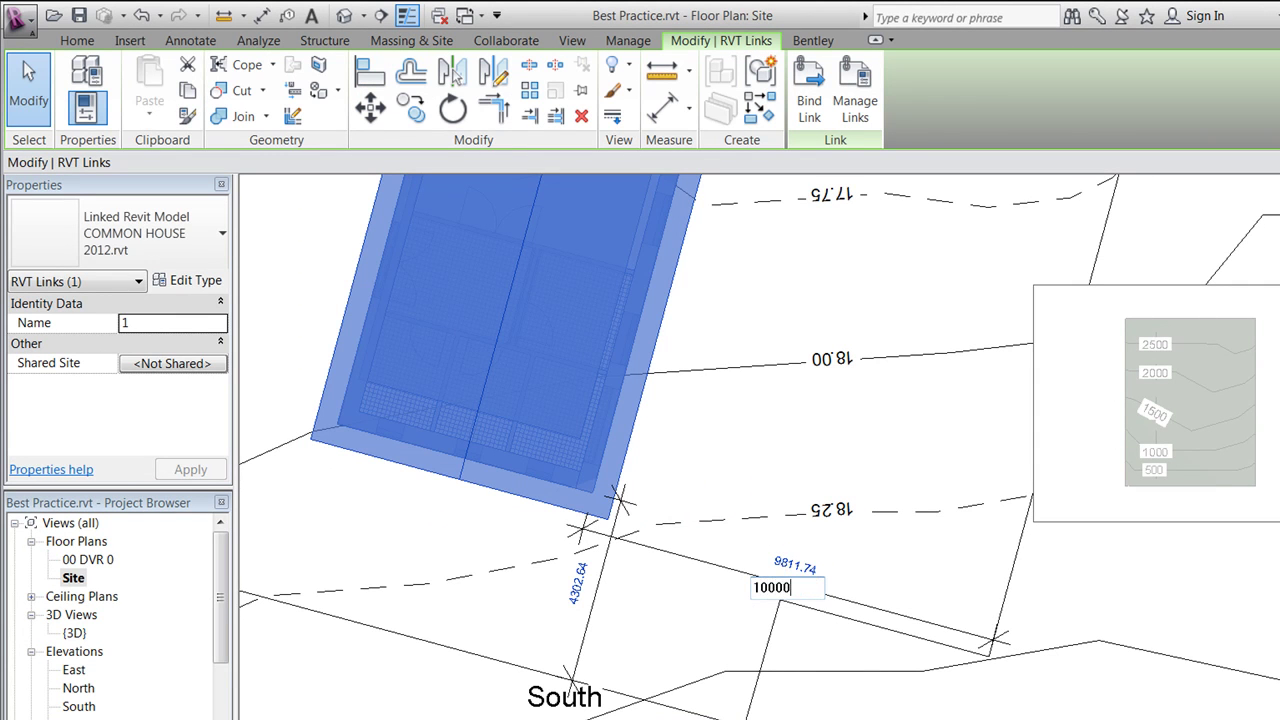
{"action": "key", "text": "Return"}
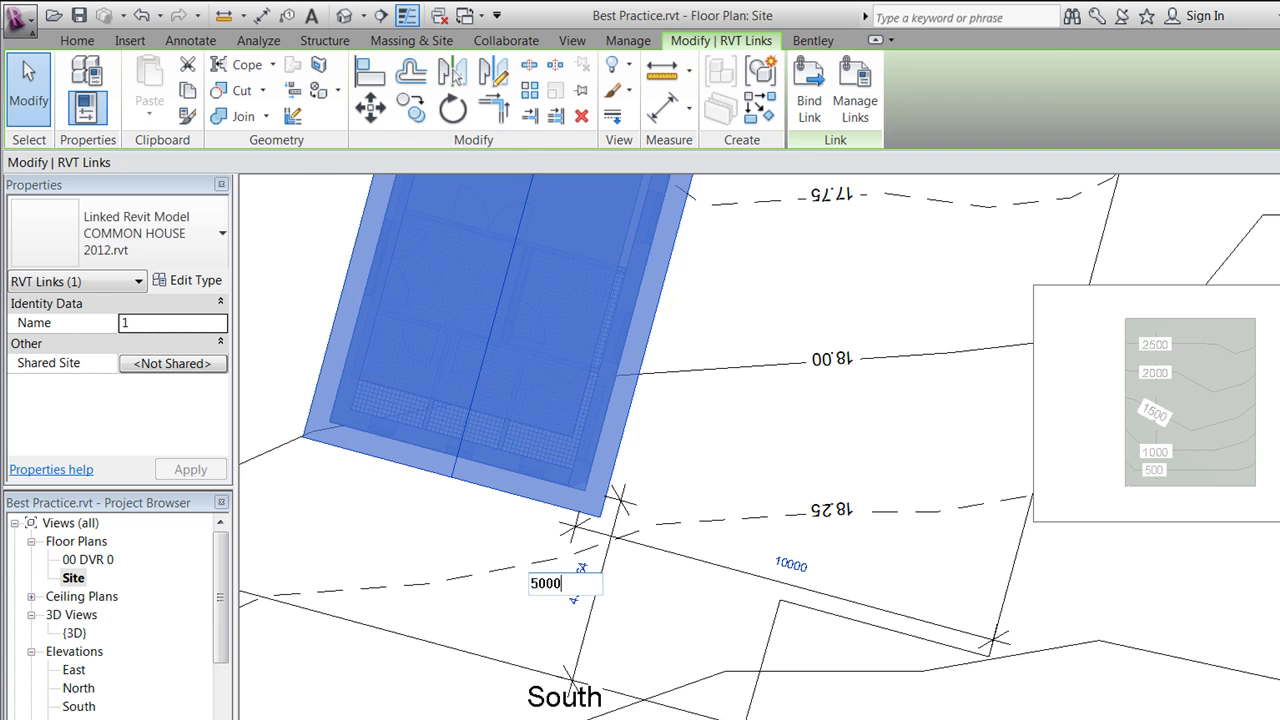
{"action": "key", "text": "Return"}
{"action": "key", "text": "Escape"}
Select the site toposurface by one of its contour lines.
{"action": "scroll", "coordinate": [757, 591], "scroll_direction": "down", "scroll_amount": 2}
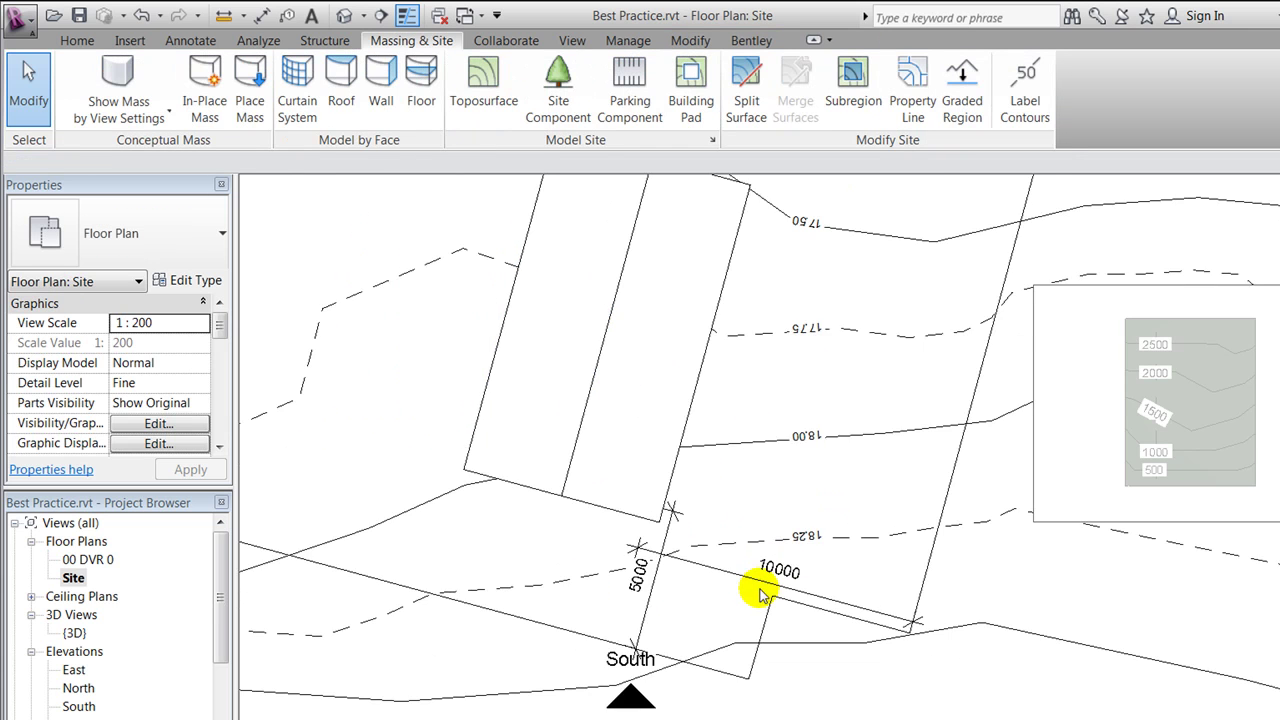
{"action": "scroll", "coordinate": [760, 595], "scroll_direction": "down", "scroll_amount": 3}
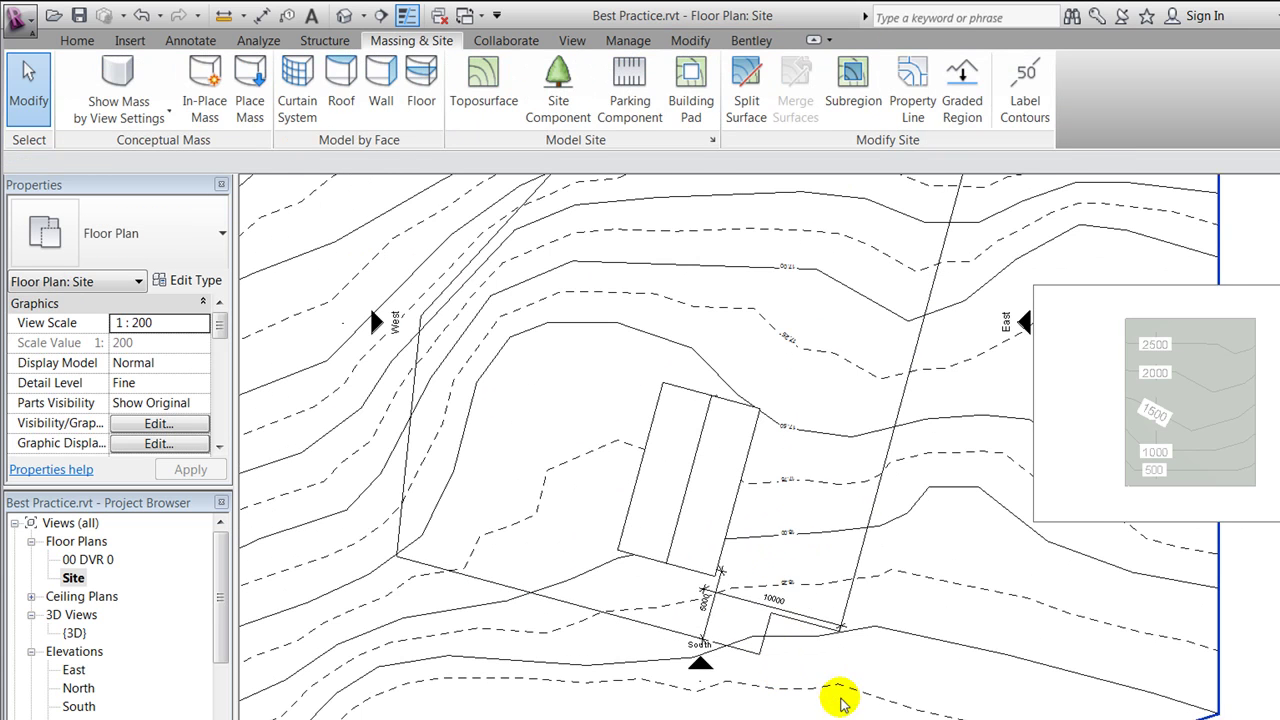
{"action": "scroll", "coordinate": [810, 520], "scroll_direction": "up", "scroll_amount": 1}
{"action": "scroll", "coordinate": [623, 575], "scroll_direction": "up", "scroll_amount": 1}
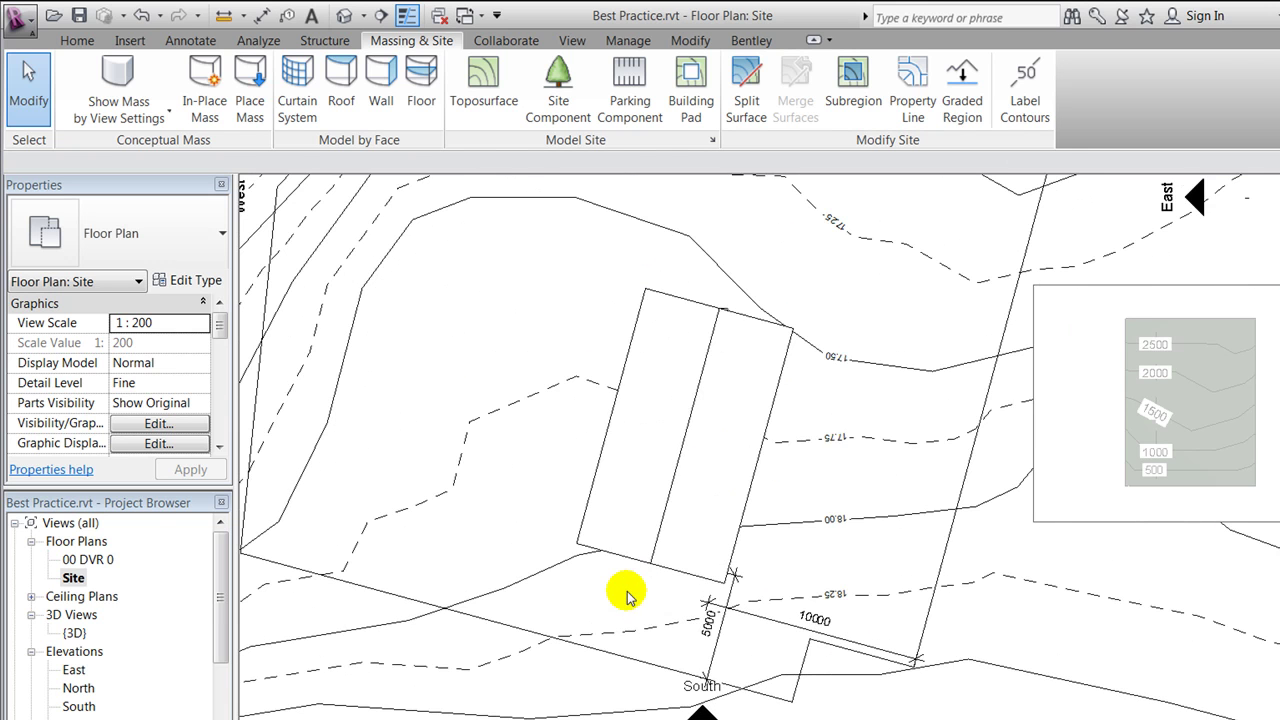
{"action": "scroll", "coordinate": [593, 580], "scroll_direction": "up", "scroll_amount": 1}
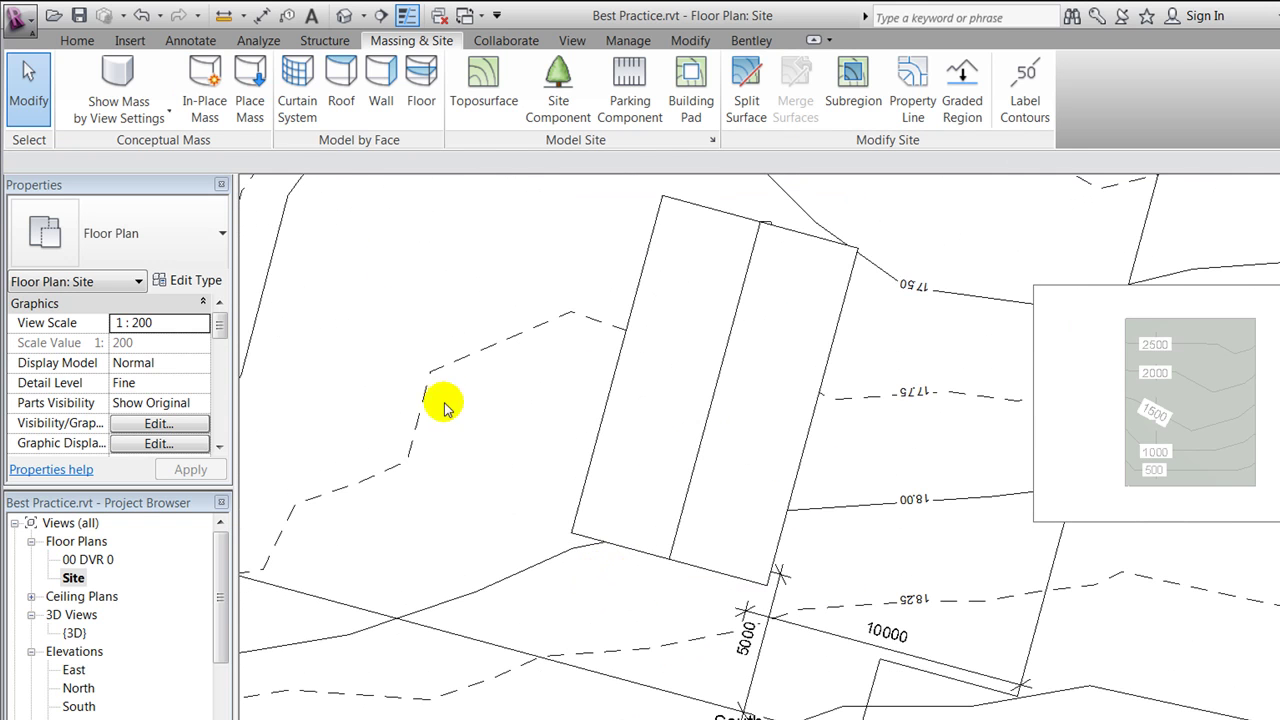
{"action": "scroll", "coordinate": [525, 590], "scroll_direction": "down", "scroll_amount": 1}
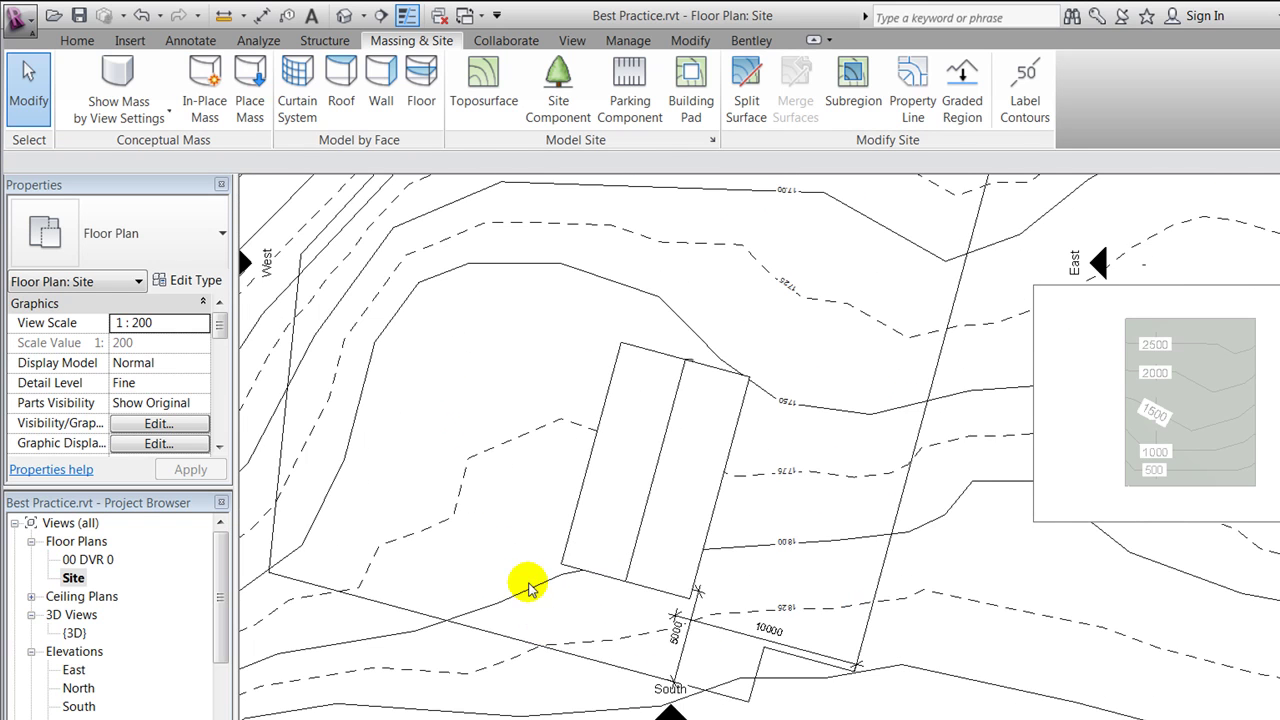
{"action": "left_click", "coordinate": [484, 456]}
Start Split Surface from Massing & Site on the toposurface.
{"action": "scroll", "coordinate": [529, 557], "scroll_direction": "down", "scroll_amount": 1}
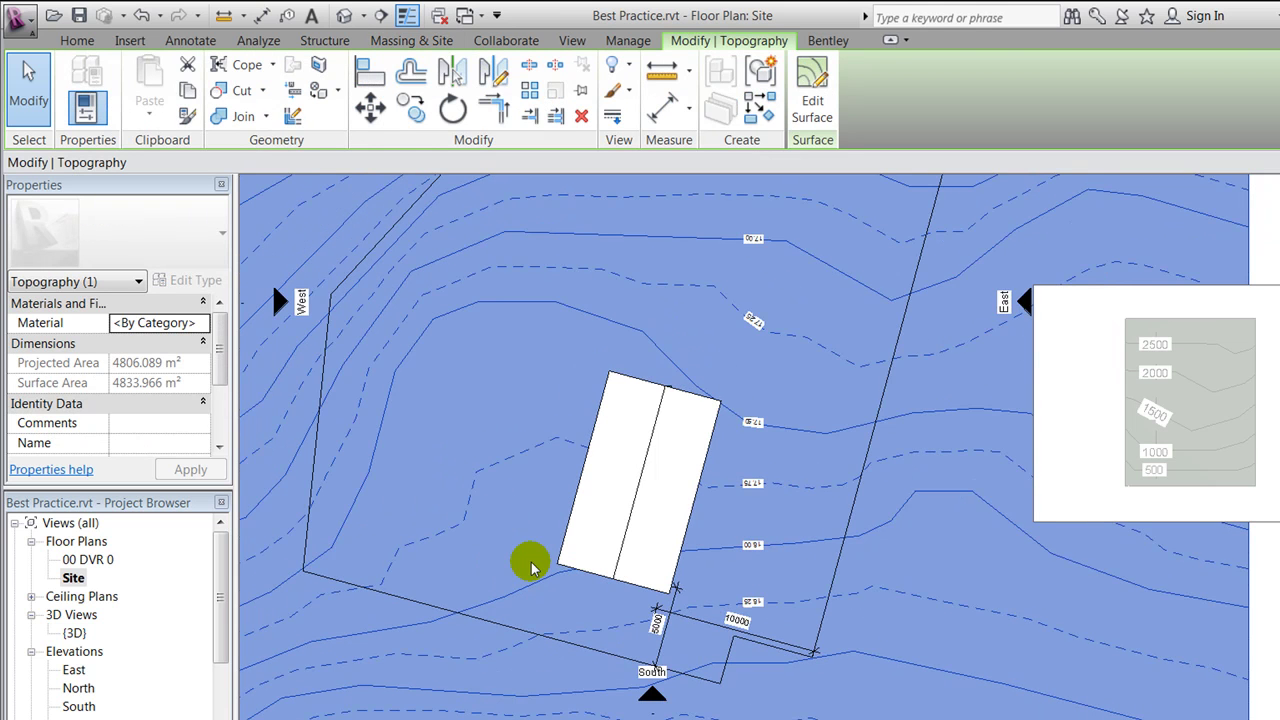
{"action": "scroll", "coordinate": [531, 567], "scroll_direction": "down", "scroll_amount": 1}
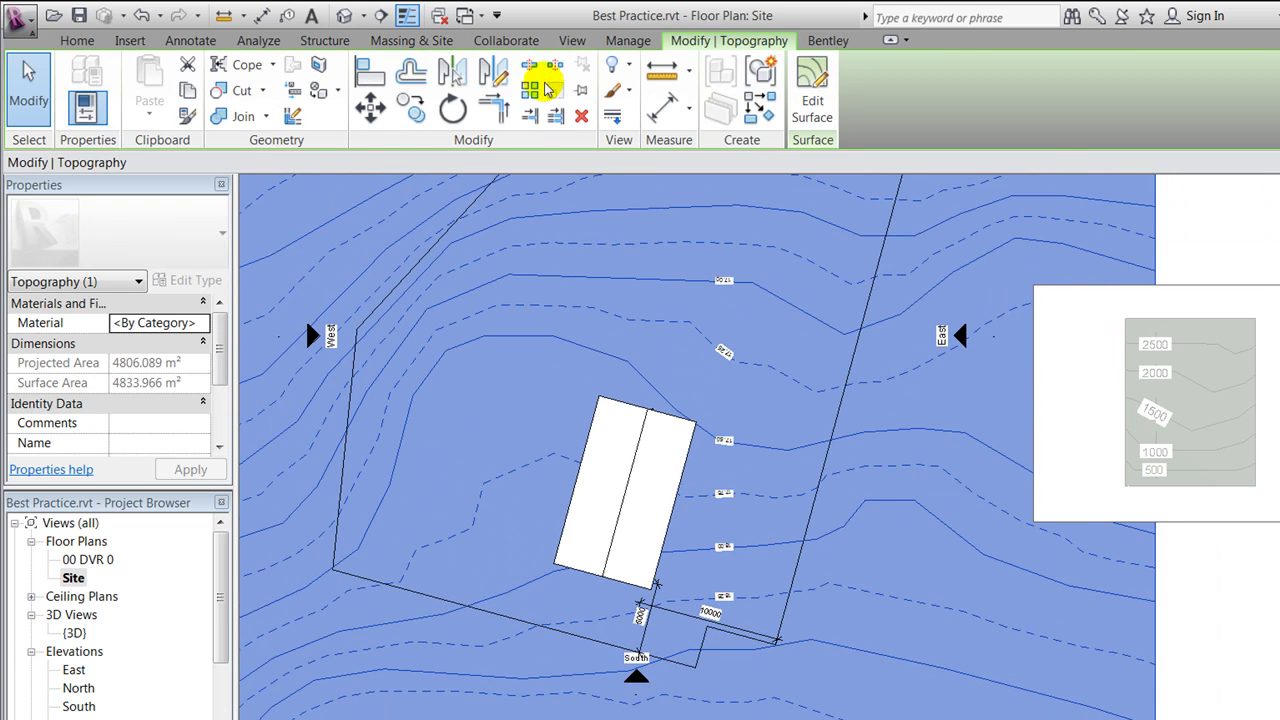
{"action": "left_click", "coordinate": [451, 44]}
{"action": "left_click", "coordinate": [745, 105]}
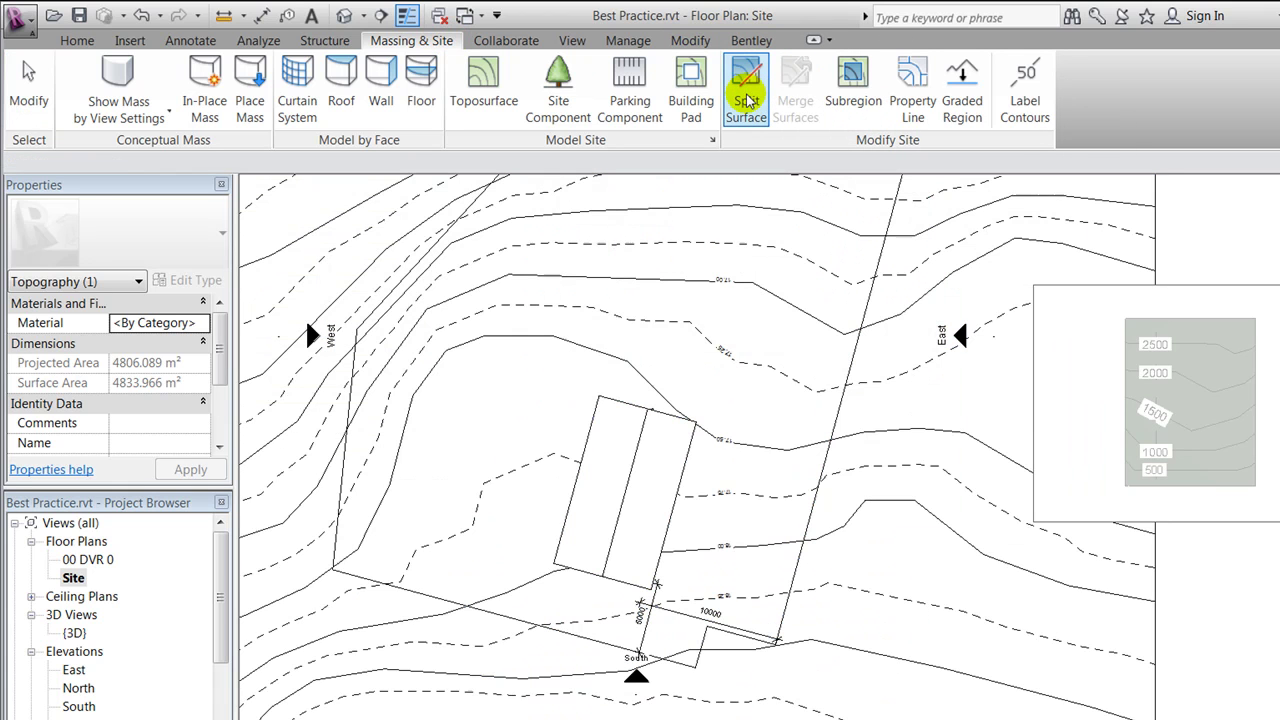
{"action": "left_click", "coordinate": [945, 433]}
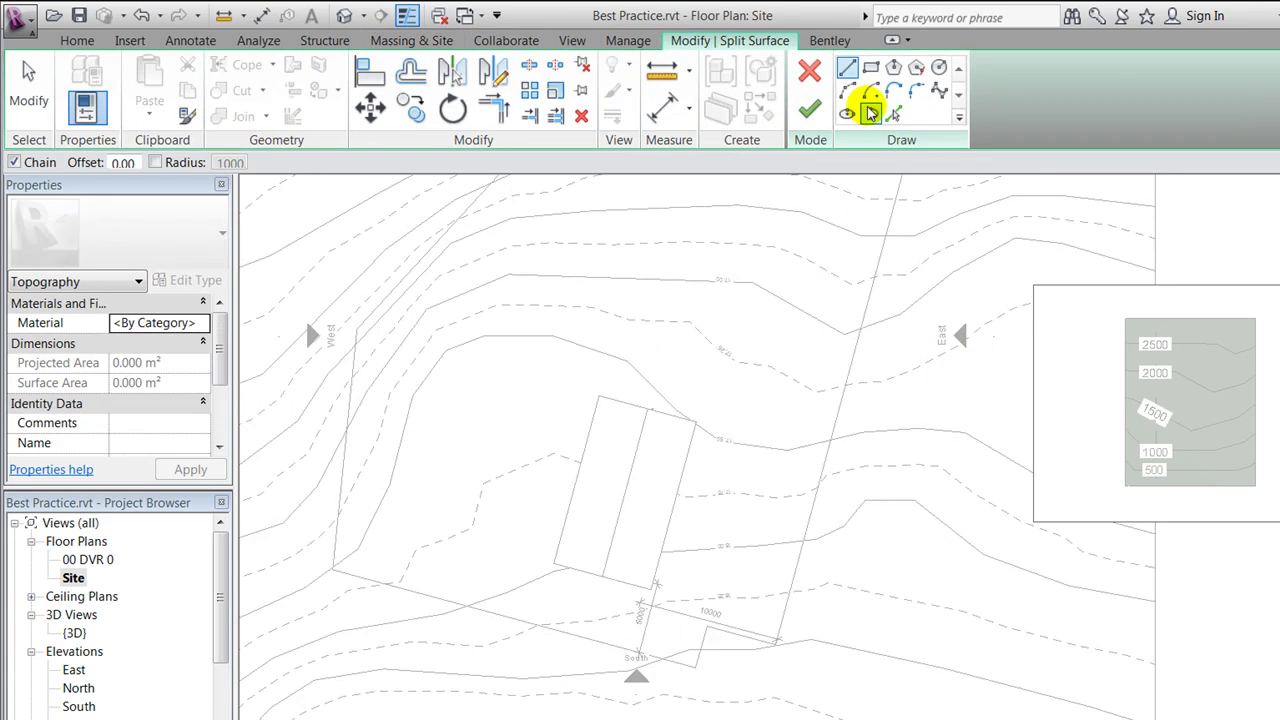
Pick the five property lines as the split outline, finish, and select the outer surface.
{"action": "left_click", "coordinate": [835, 428]}
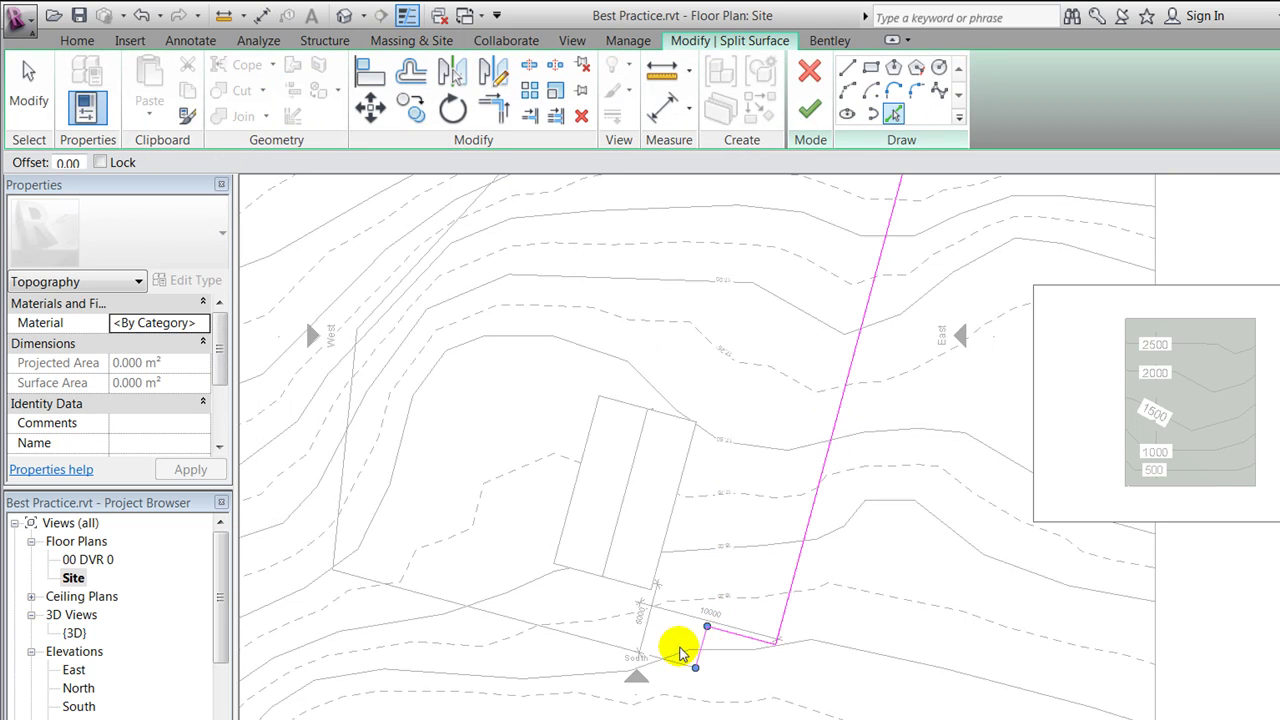
{"action": "left_click", "coordinate": [628, 655]}
{"action": "scroll", "coordinate": [539, 652], "scroll_direction": "down", "scroll_amount": 2}
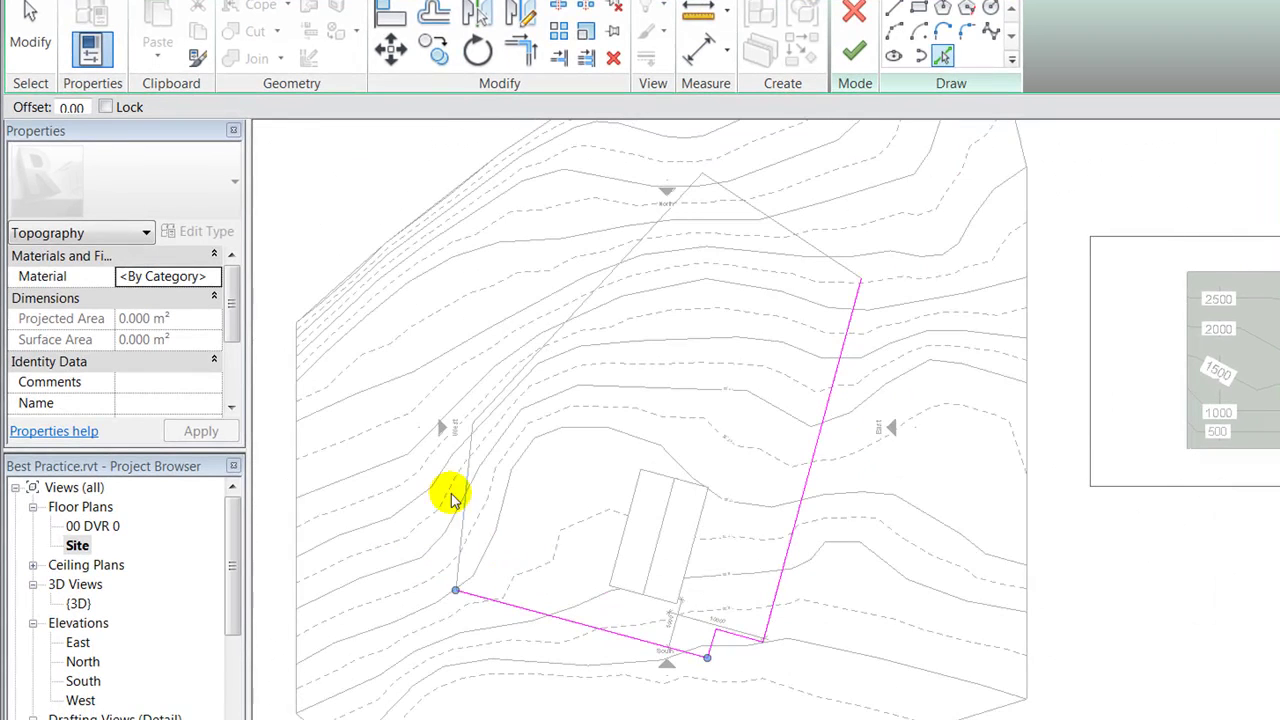
{"action": "left_click", "coordinate": [458, 498]}
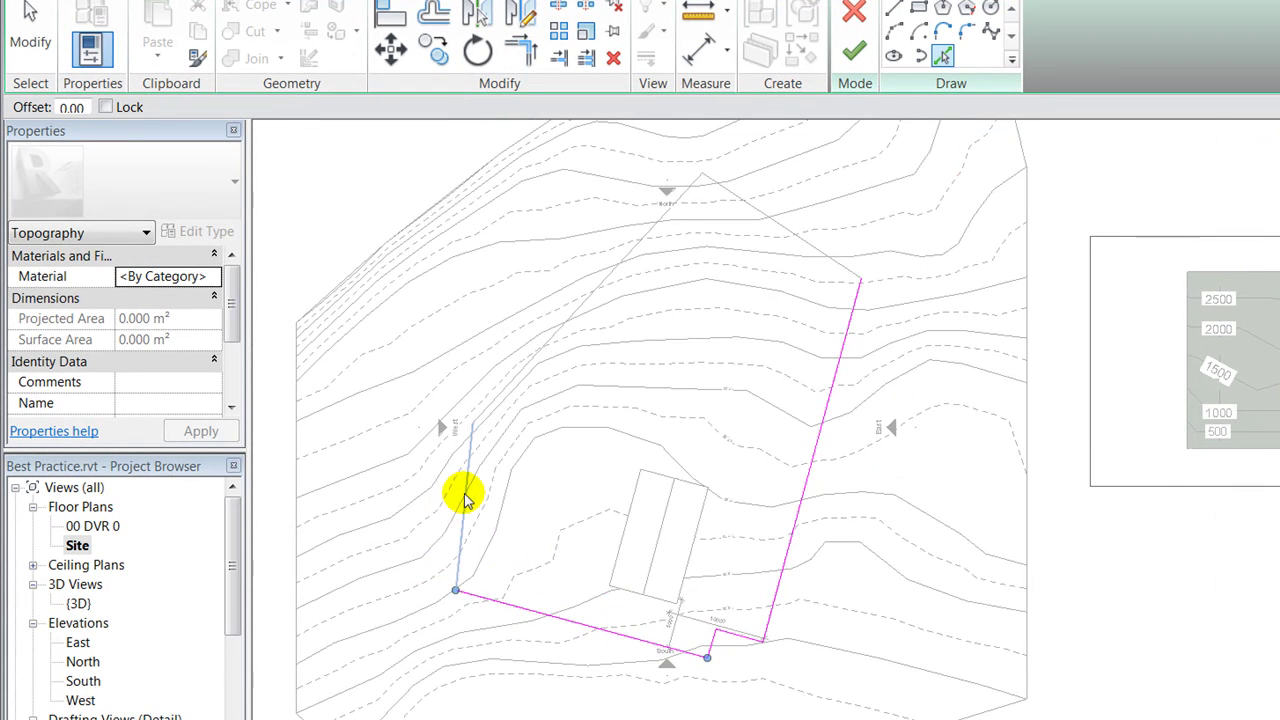
{"action": "left_click", "coordinate": [518, 388]}
{"action": "left_click", "coordinate": [803, 242]}
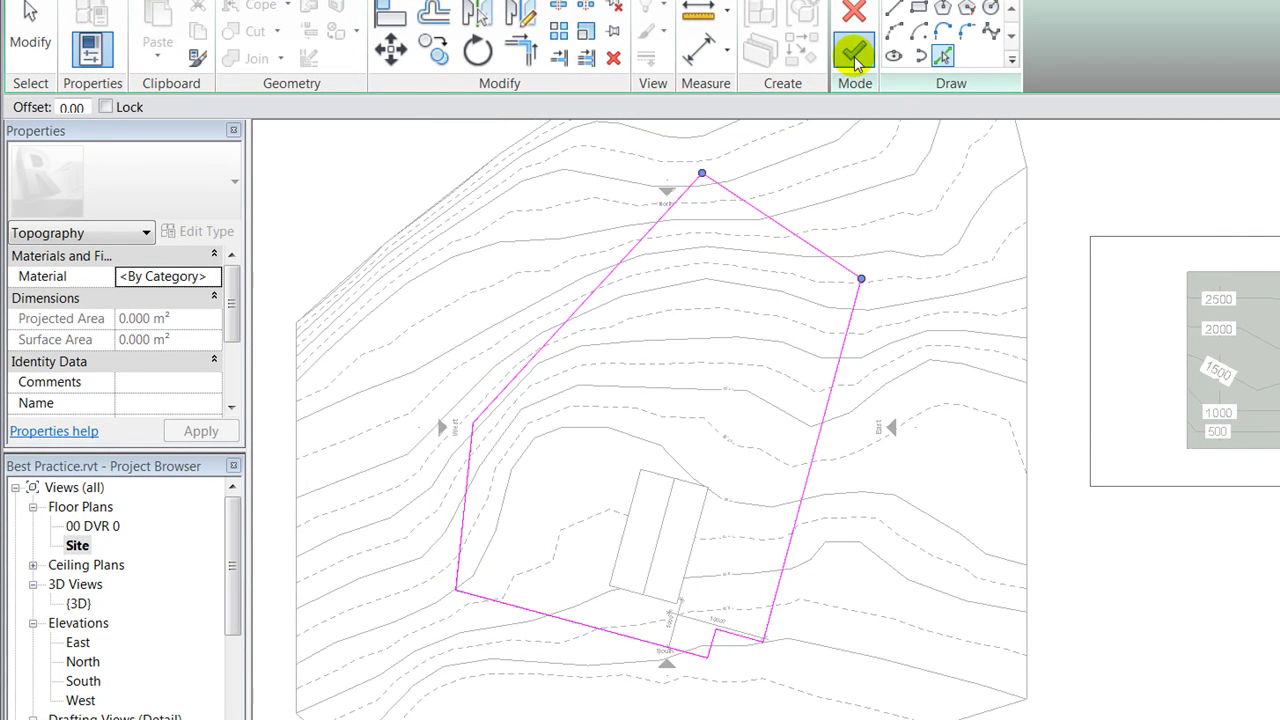
{"action": "left_click", "coordinate": [854, 51]}
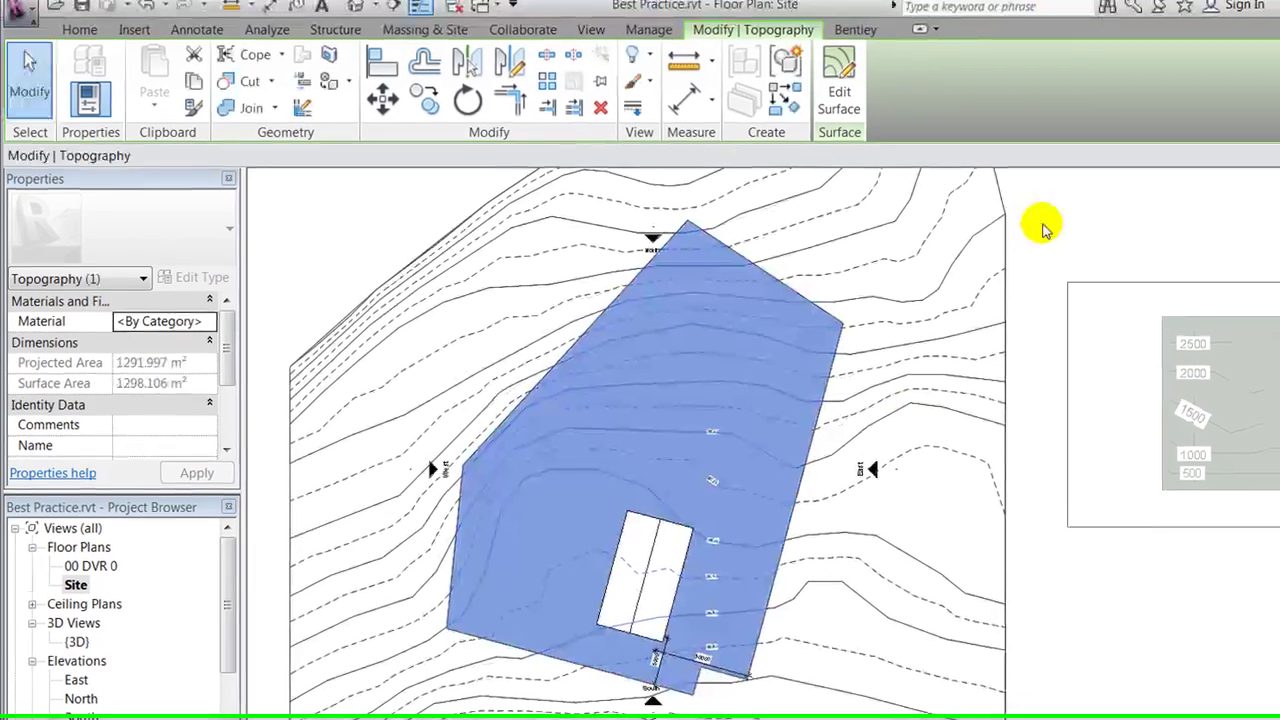
{"action": "left_click", "coordinate": [1043, 228]}
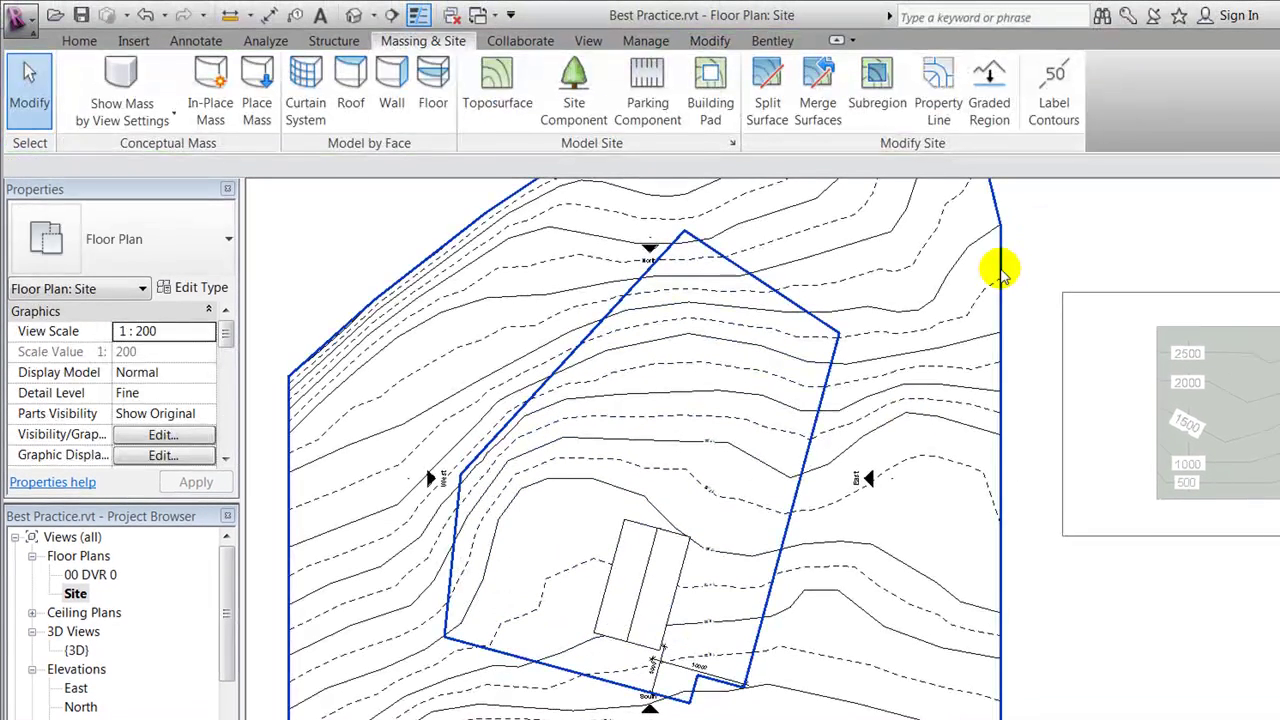
{"action": "left_click", "coordinate": [1004, 305]}
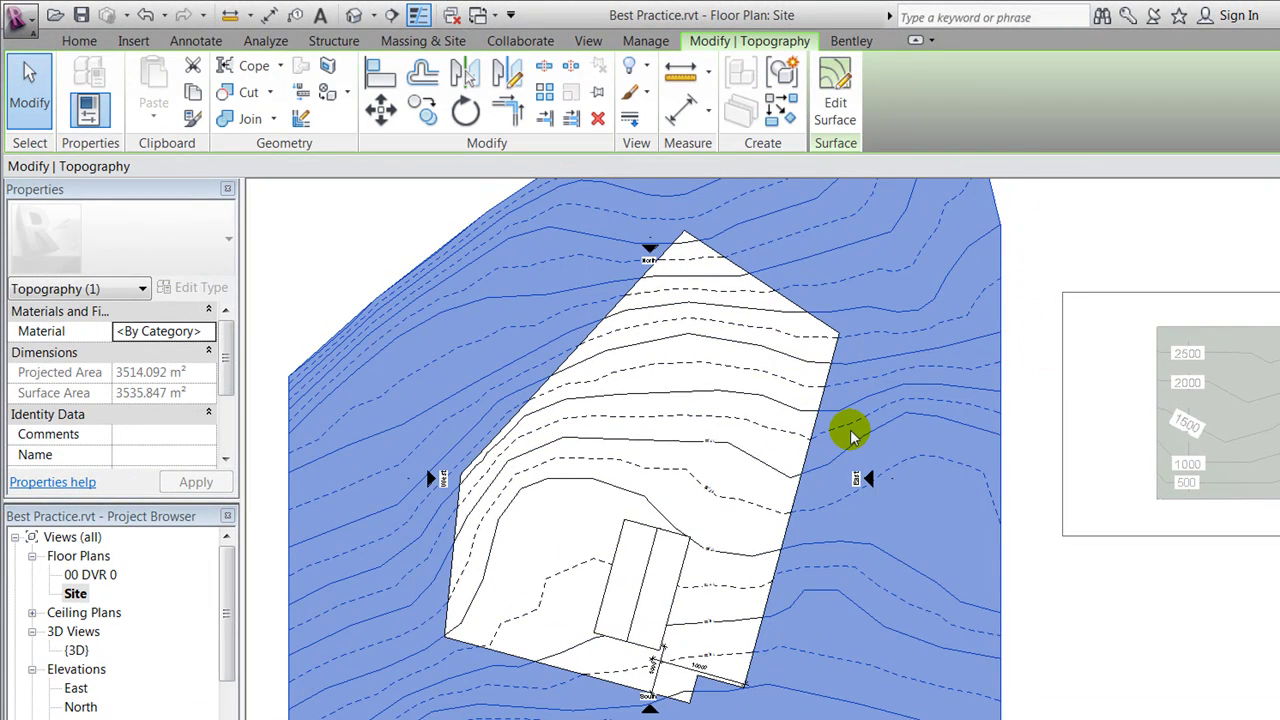
Name the outer toposurface 'sourounding'.
{"action": "left_click", "coordinate": [139, 455]}
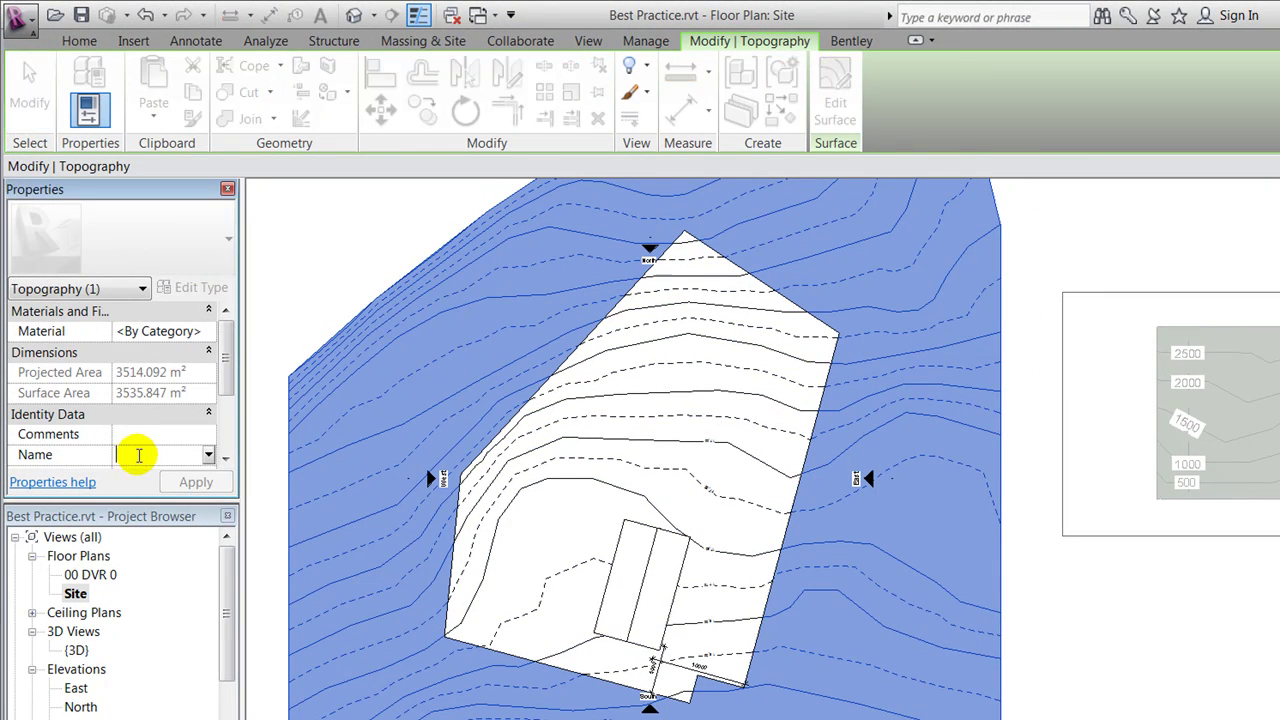
{"action": "type", "text": "sourounding"}
{"action": "key", "text": "Return"}
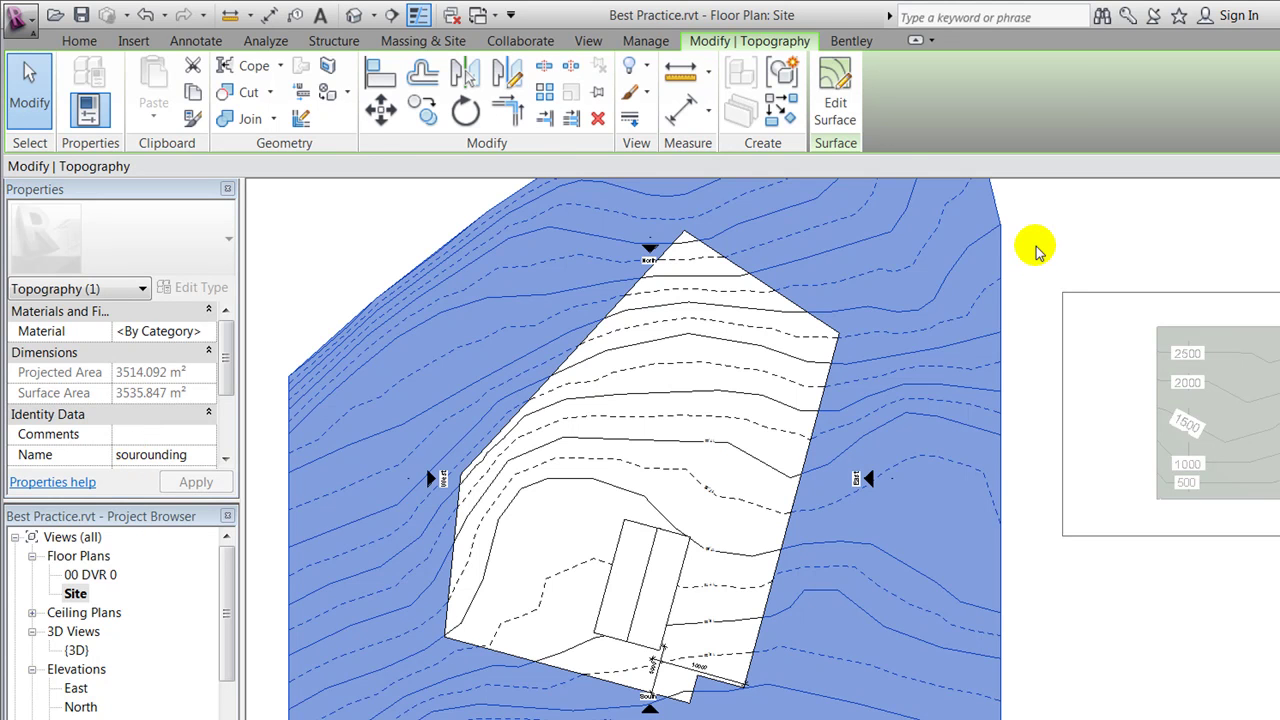
{"action": "left_click", "coordinate": [1034, 246]}
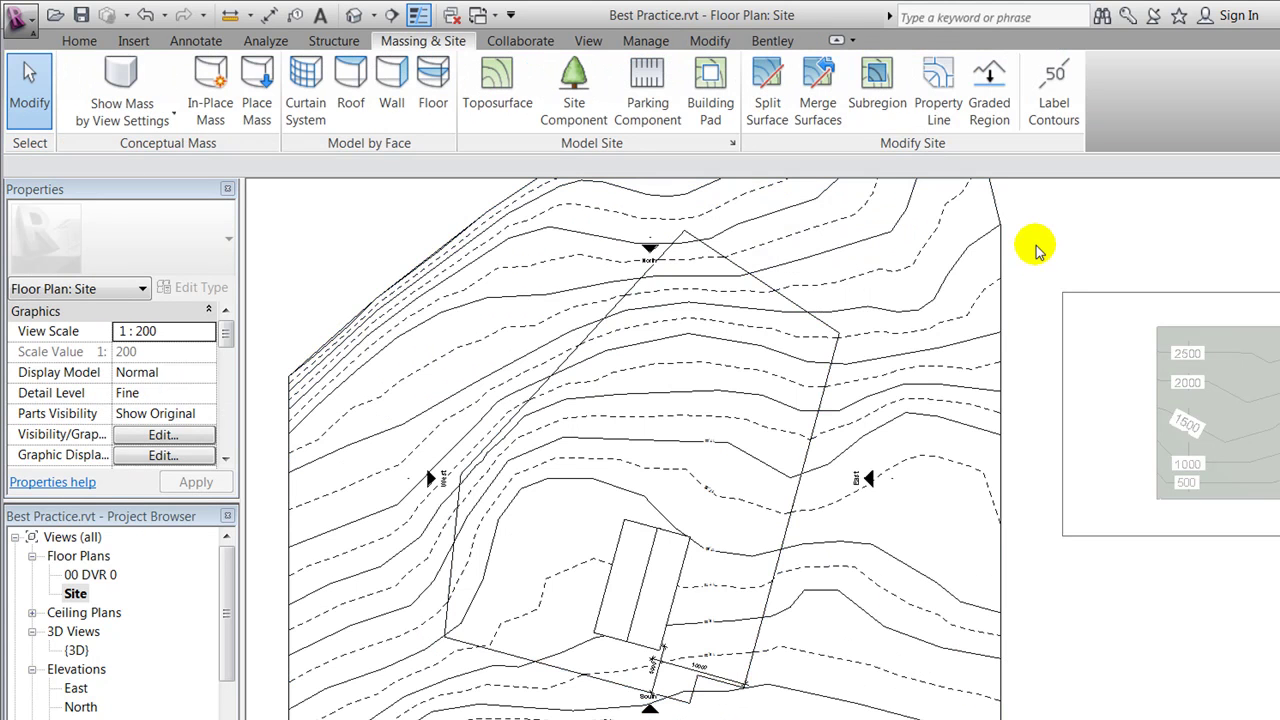
Name the inner lot surface 'terrain' and select it for editing.
{"action": "left_click", "coordinate": [743, 396]}
{"action": "left_click", "coordinate": [141, 456]}
{"action": "left_click", "coordinate": [141, 459]}
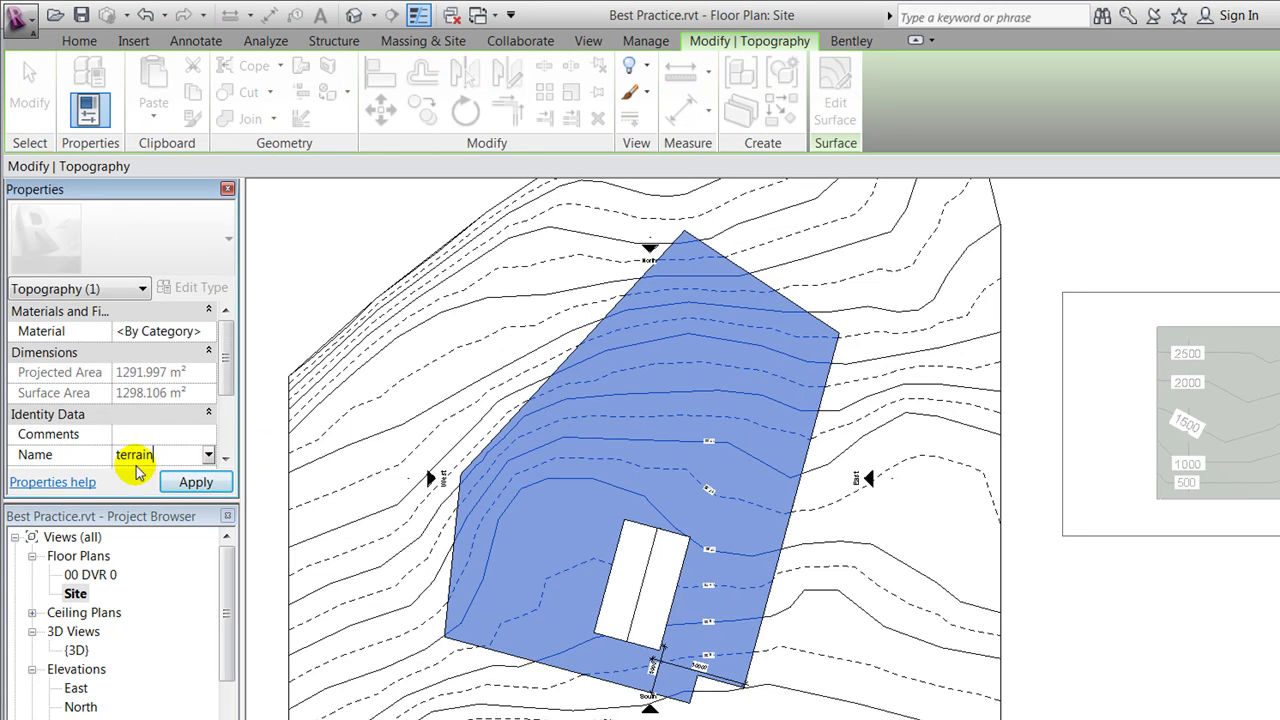
{"action": "left_click", "coordinate": [192, 486]}
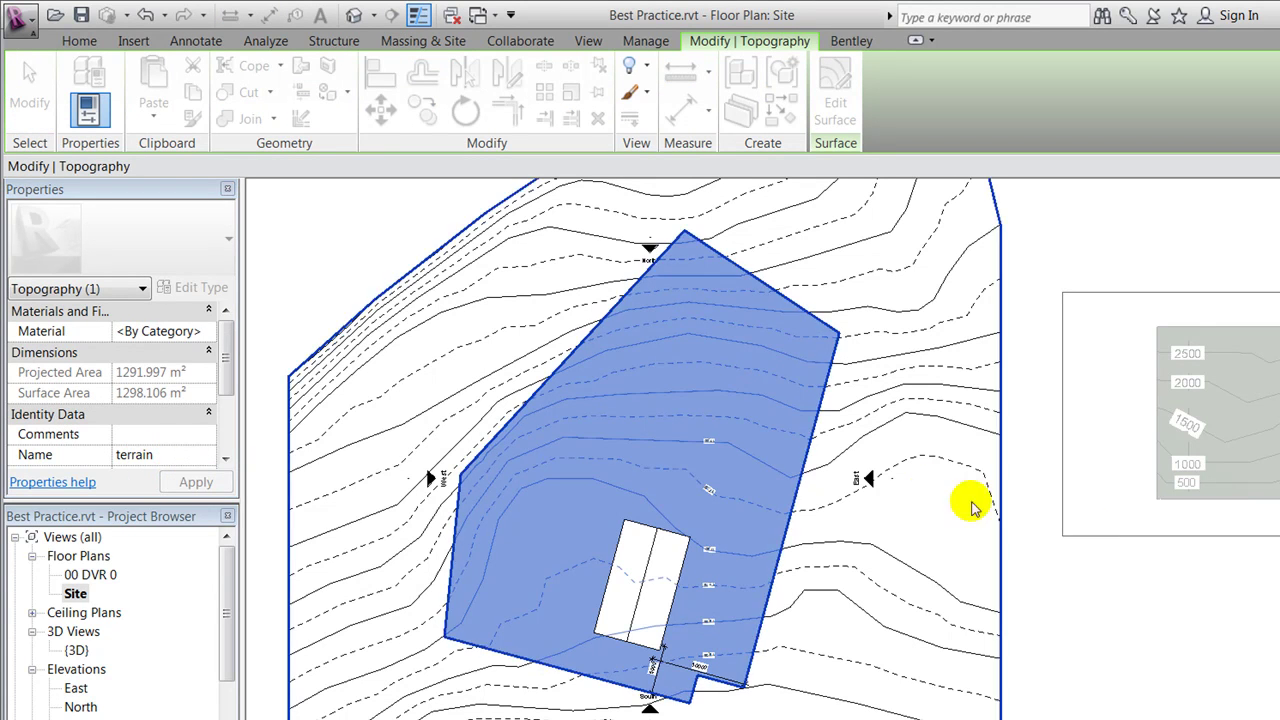
{"action": "left_click", "coordinate": [1086, 591]}
{"action": "scroll", "coordinate": [628, 566], "scroll_direction": "up", "scroll_amount": 2}
{"action": "left_click", "coordinate": [621, 470]}
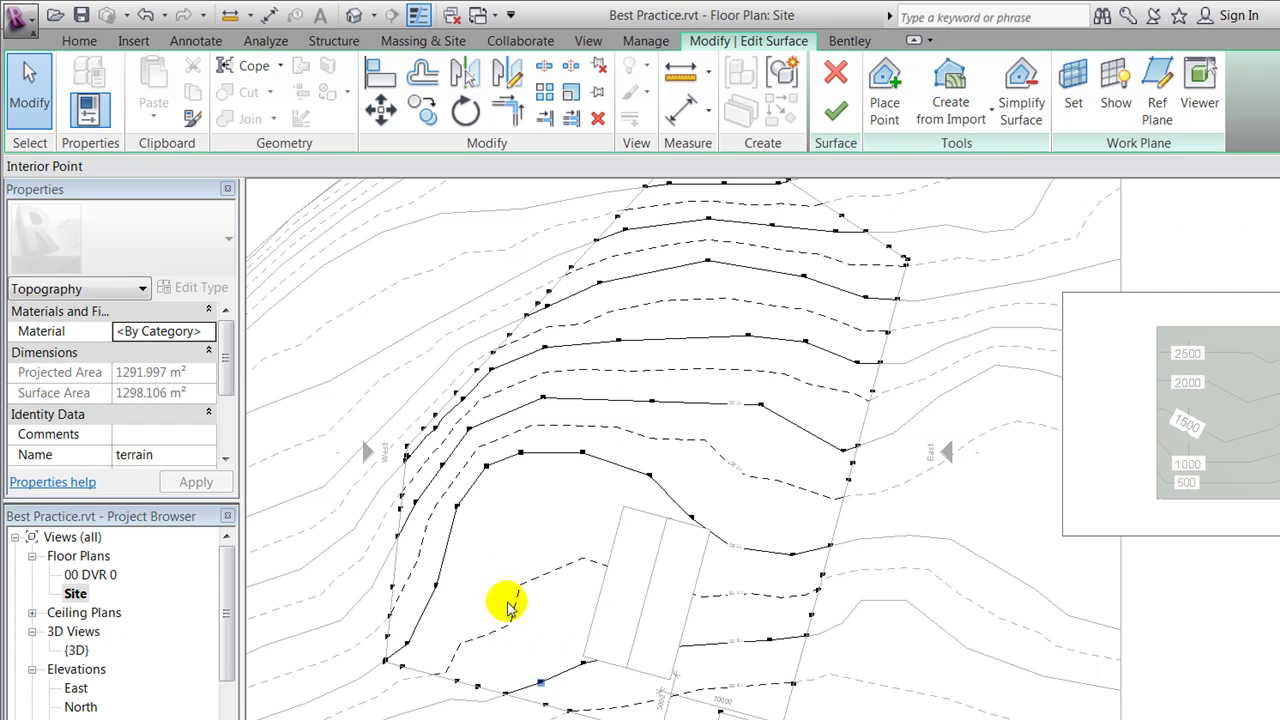
Drag terrain points, including a 17500 point, around the house footprint.
{"action": "left_click", "coordinate": [498, 568]}
{"action": "left_click_drag", "start_coordinate": [585, 665], "coordinate": [591, 474]}
{"action": "key", "text": "Escape"}
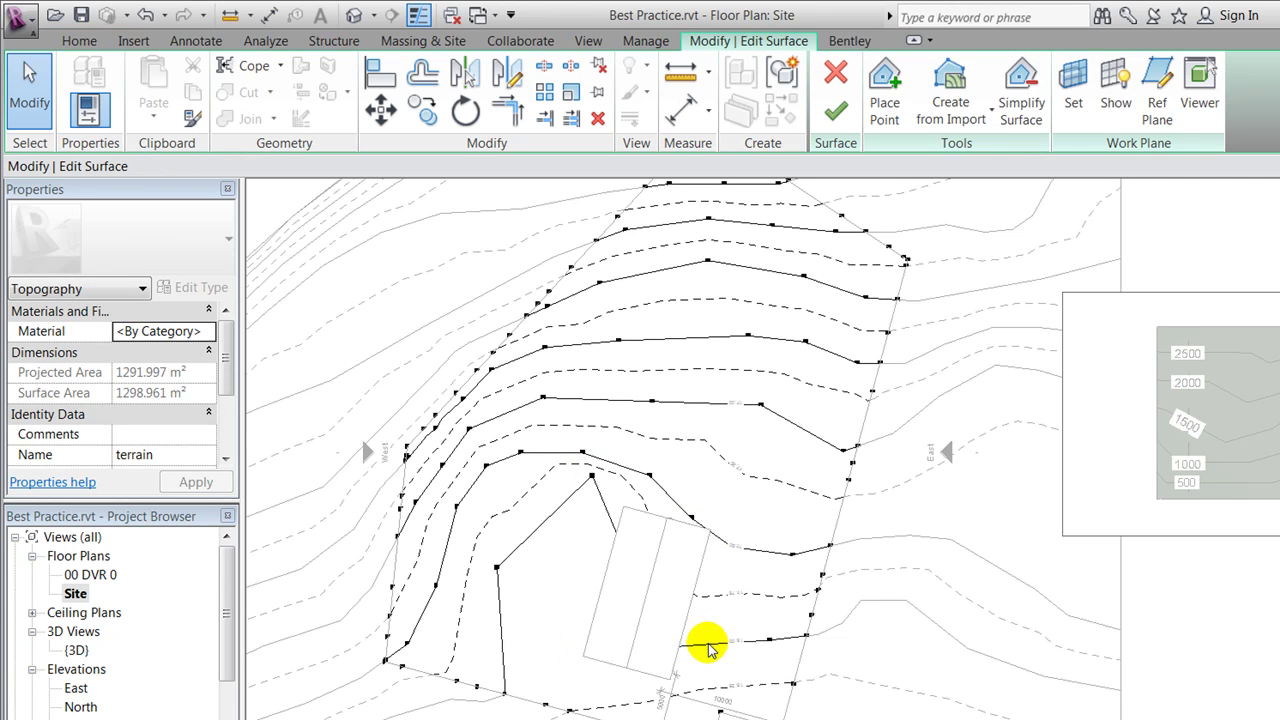
{"action": "left_click_drag", "start_coordinate": [650, 477], "coordinate": [676, 456]}
{"action": "left_click_drag", "start_coordinate": [690, 515], "coordinate": [668, 648]}
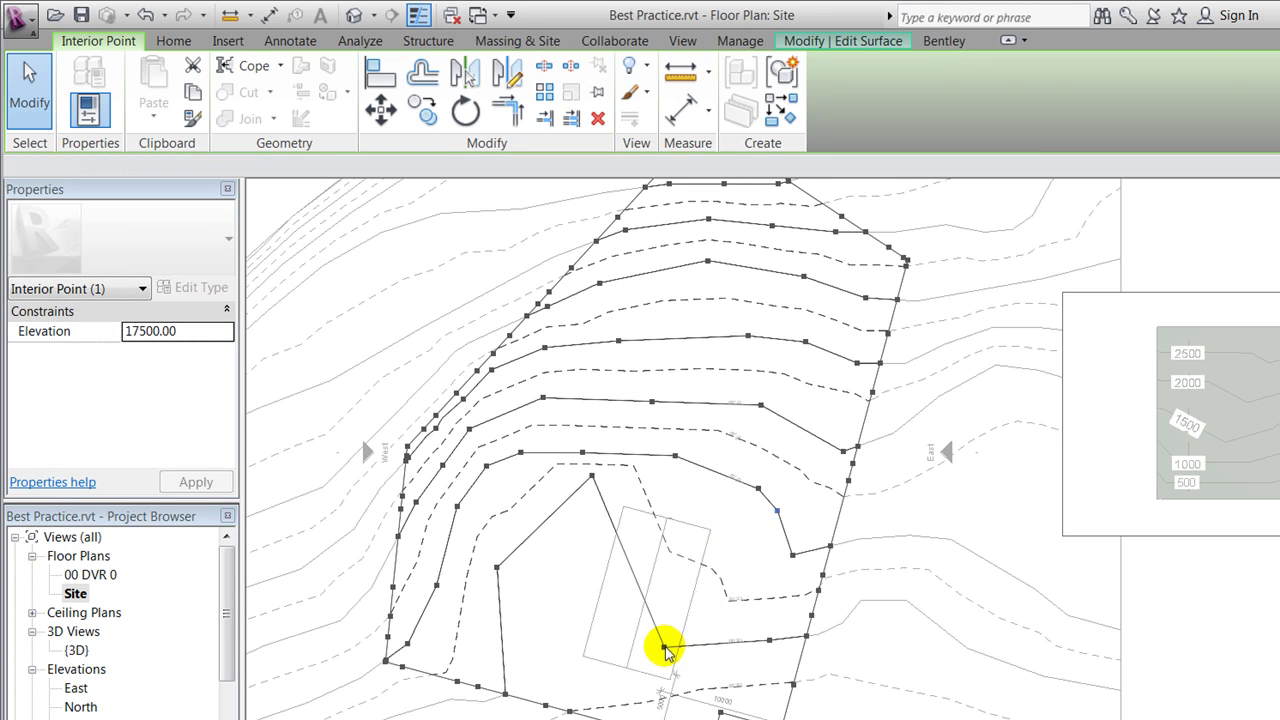
{"action": "left_click", "coordinate": [686, 591]}
{"action": "scroll", "coordinate": [690, 652], "scroll_direction": "up", "scroll_amount": 2}
In Wireframe, move an 18000 and a 17500 point around the house, restore Hidden Line, and finish.
{"action": "left_click", "coordinate": [525, 338]}
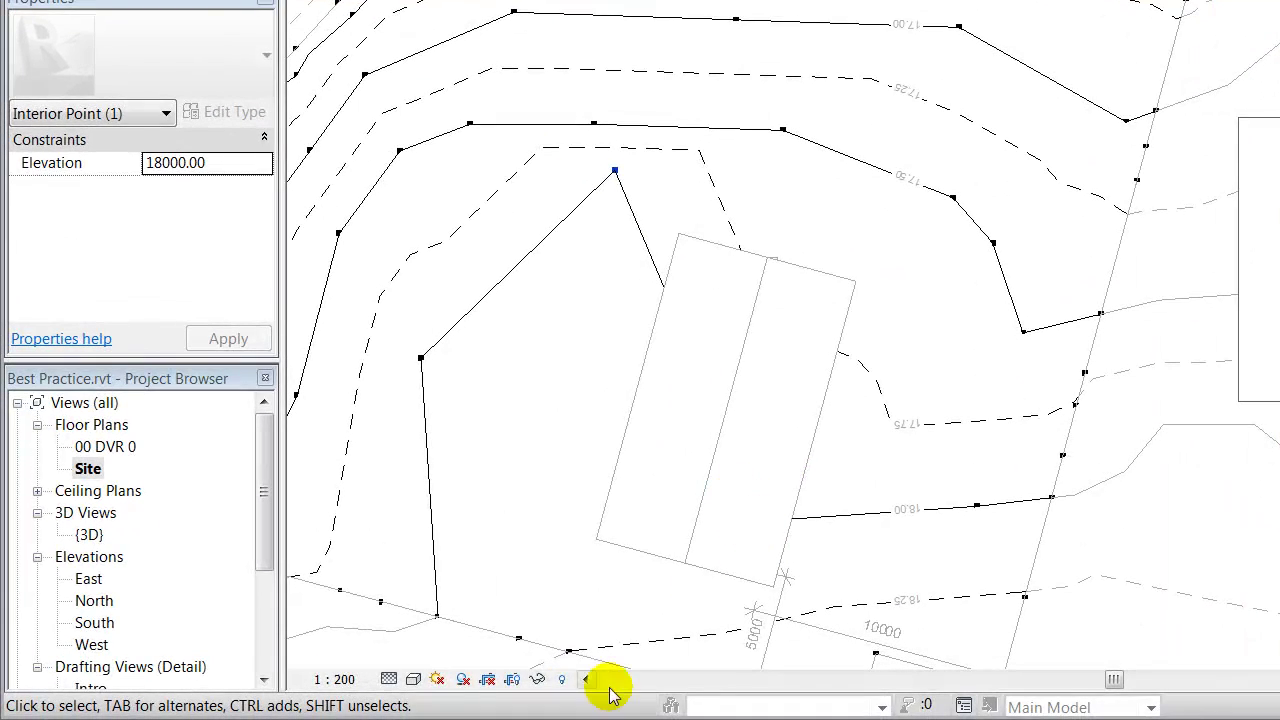
{"action": "left_click", "coordinate": [413, 679]}
{"action": "left_click", "coordinate": [465, 554]}
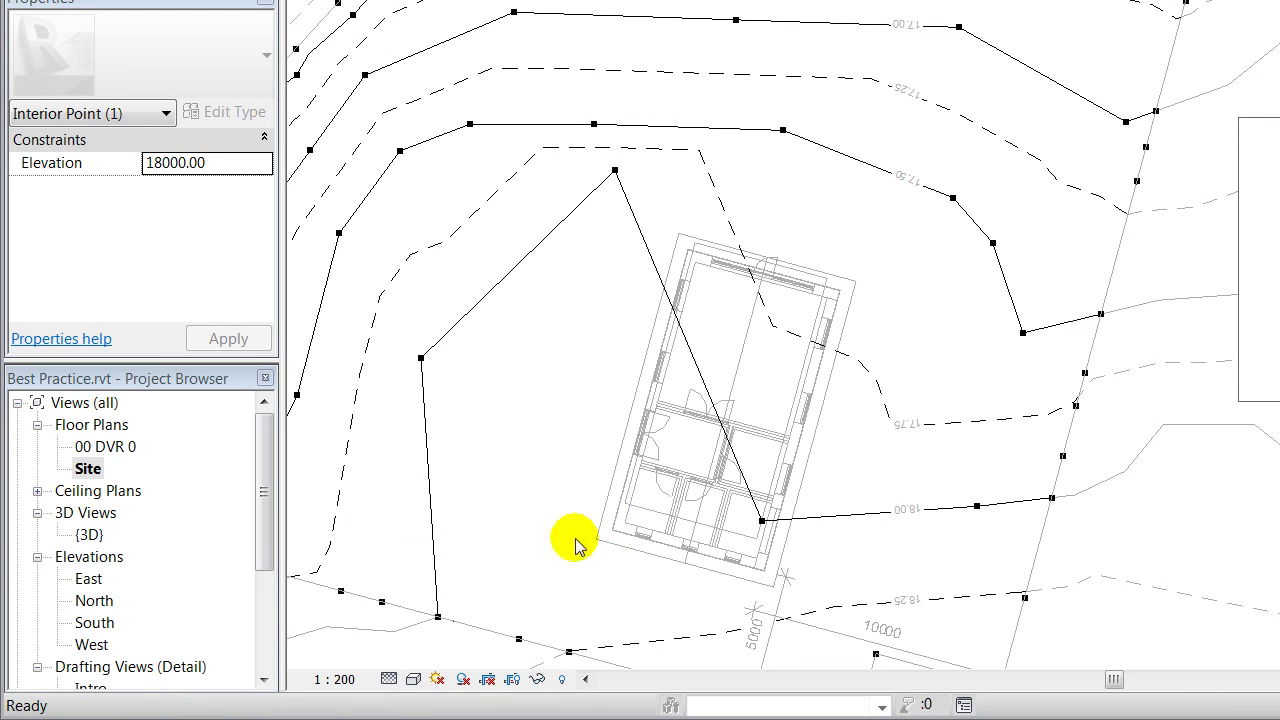
{"action": "key", "text": "Escape"}
{"action": "left_click_drag", "start_coordinate": [853, 343], "coordinate": [903, 234]}
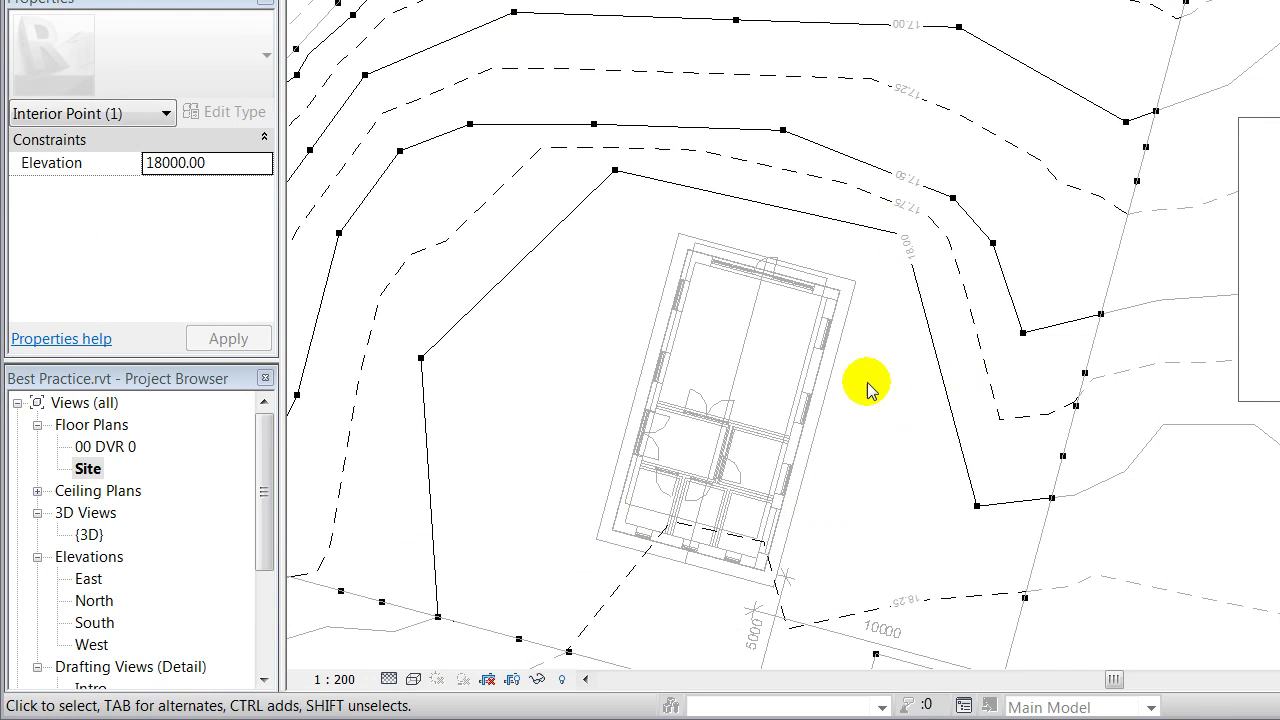
{"action": "left_click_drag", "start_coordinate": [952, 196], "coordinate": [972, 171]}
{"action": "left_click", "coordinate": [413, 679]}
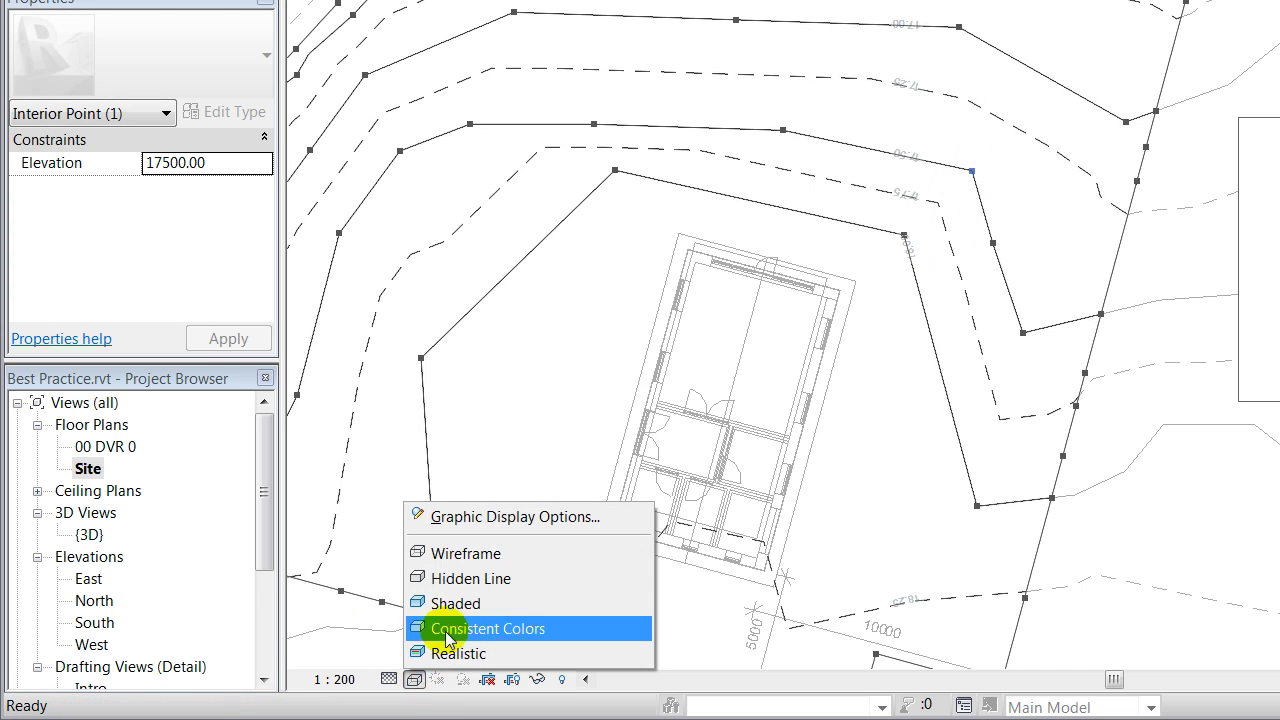
{"action": "left_click", "coordinate": [470, 579]}
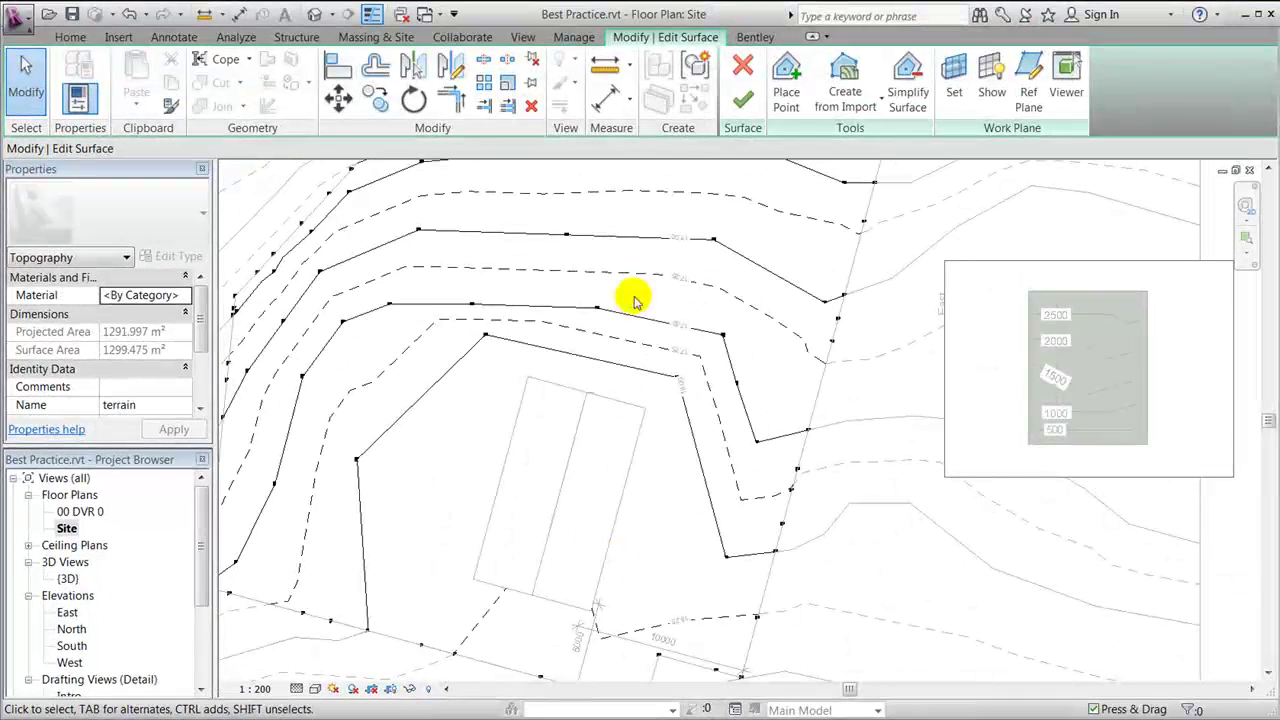
{"action": "left_click", "coordinate": [740, 97]}
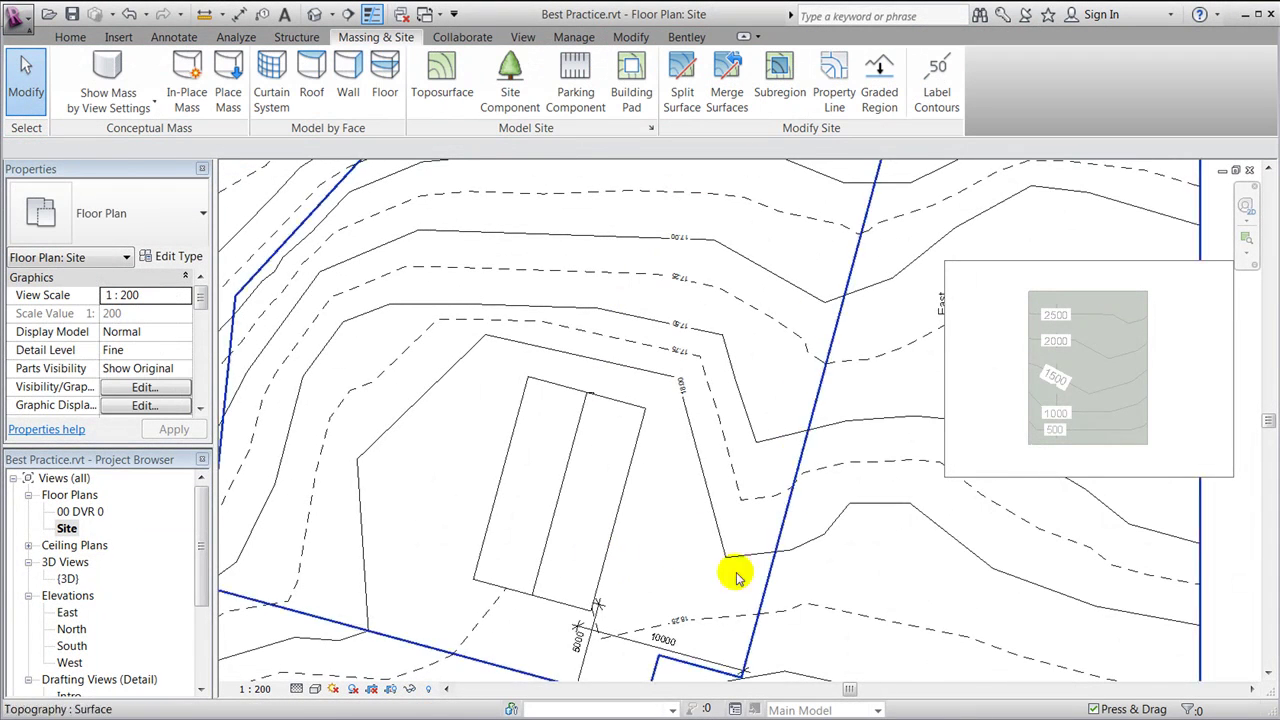
{"action": "double_click", "coordinate": [67, 578]}
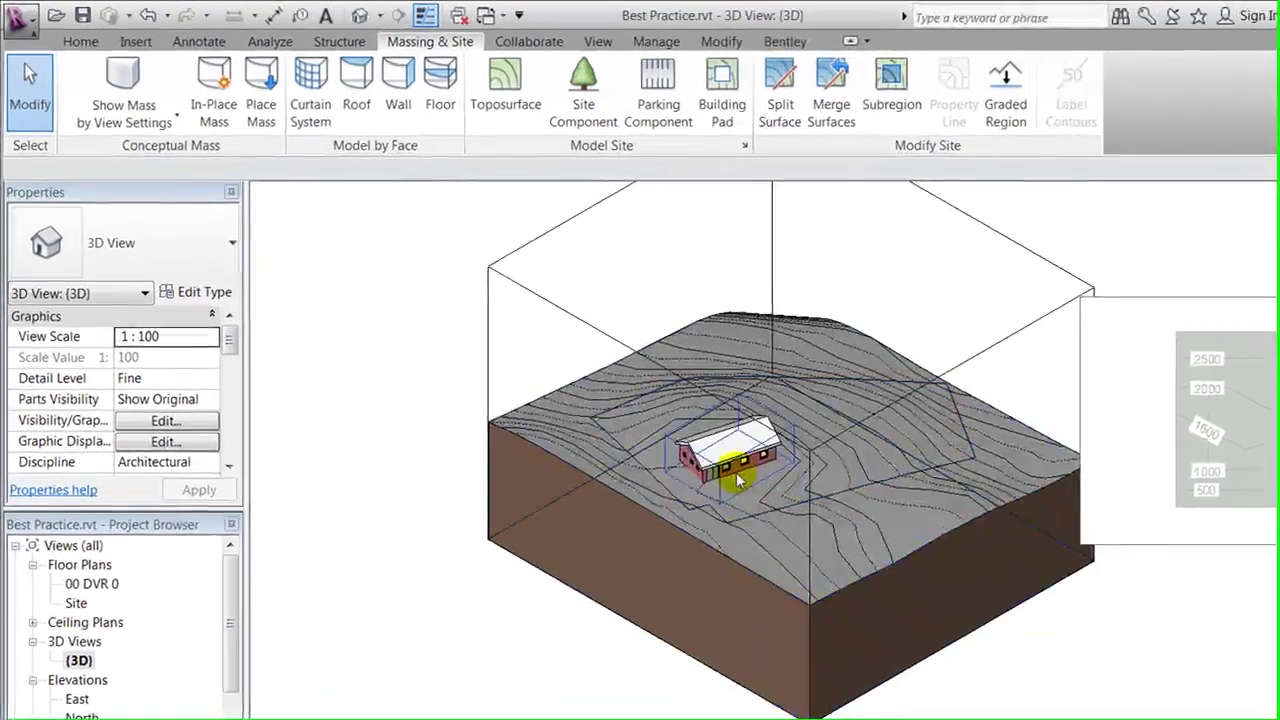
{"action": "scroll", "coordinate": [570, 446], "scroll_direction": "up", "scroll_amount": 5}
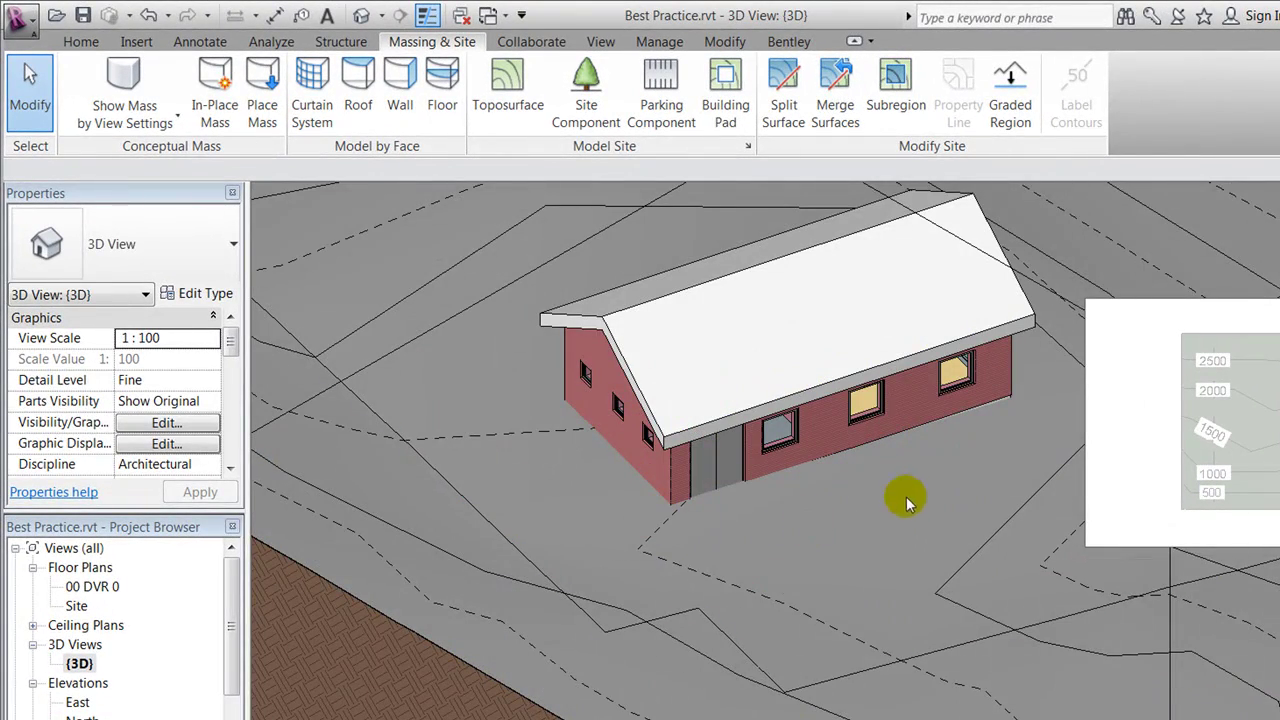
{"action": "scroll", "coordinate": [903, 503], "scroll_direction": "up", "scroll_amount": 3}
{"action": "scroll", "coordinate": [729, 600], "scroll_direction": "down", "scroll_amount": 4}
{"action": "scroll", "coordinate": [851, 380], "scroll_direction": "up", "scroll_amount": 2}
{"action": "middle_click_drag", "start_coordinate": [925, 345], "coordinate": [597, 459], "text": "shift"}
{"action": "scroll", "coordinate": [943, 363], "scroll_direction": "down", "scroll_amount": 4}
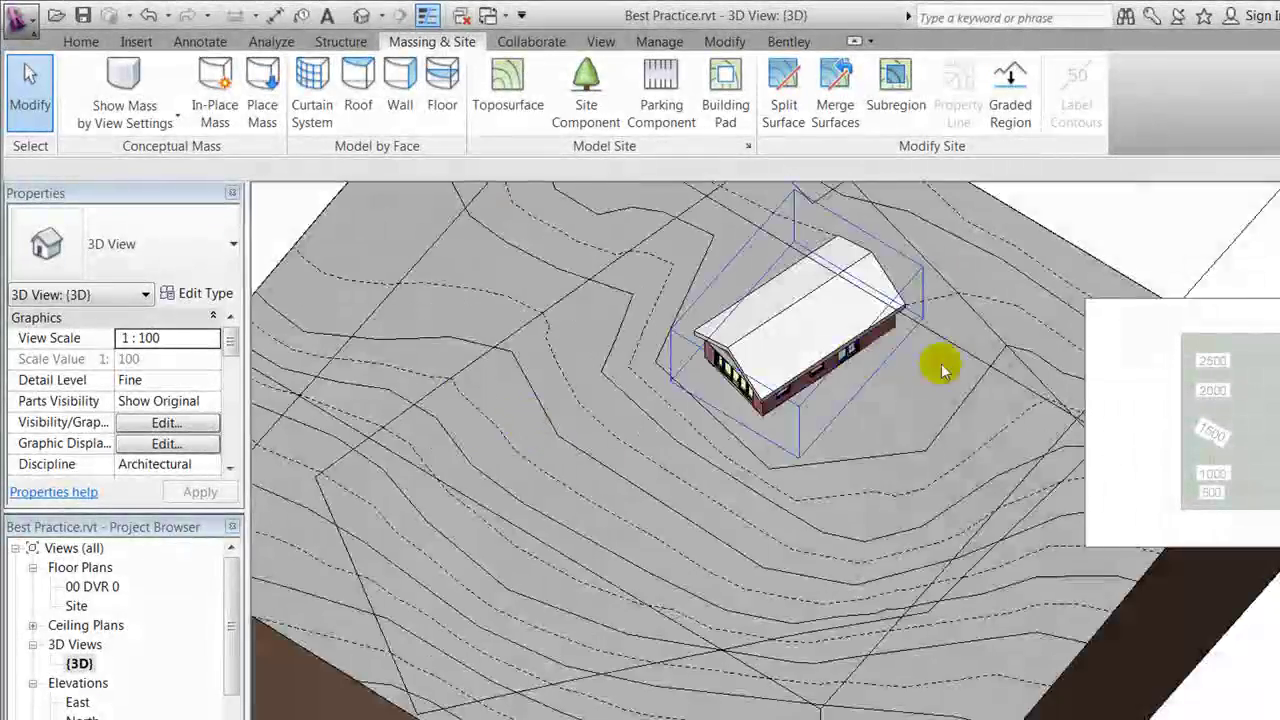
{"action": "scroll", "coordinate": [889, 340], "scroll_direction": "up", "scroll_amount": 6}
{"action": "scroll", "coordinate": [801, 388], "scroll_direction": "down", "scroll_amount": 2}
{"action": "middle_click_drag", "start_coordinate": [794, 420], "coordinate": [551, 189], "text": "shift"}
{"action": "scroll", "coordinate": [695, 250], "scroll_direction": "down", "scroll_amount": 3}
{"action": "scroll", "coordinate": [886, 429], "scroll_direction": "down", "scroll_amount": 2}
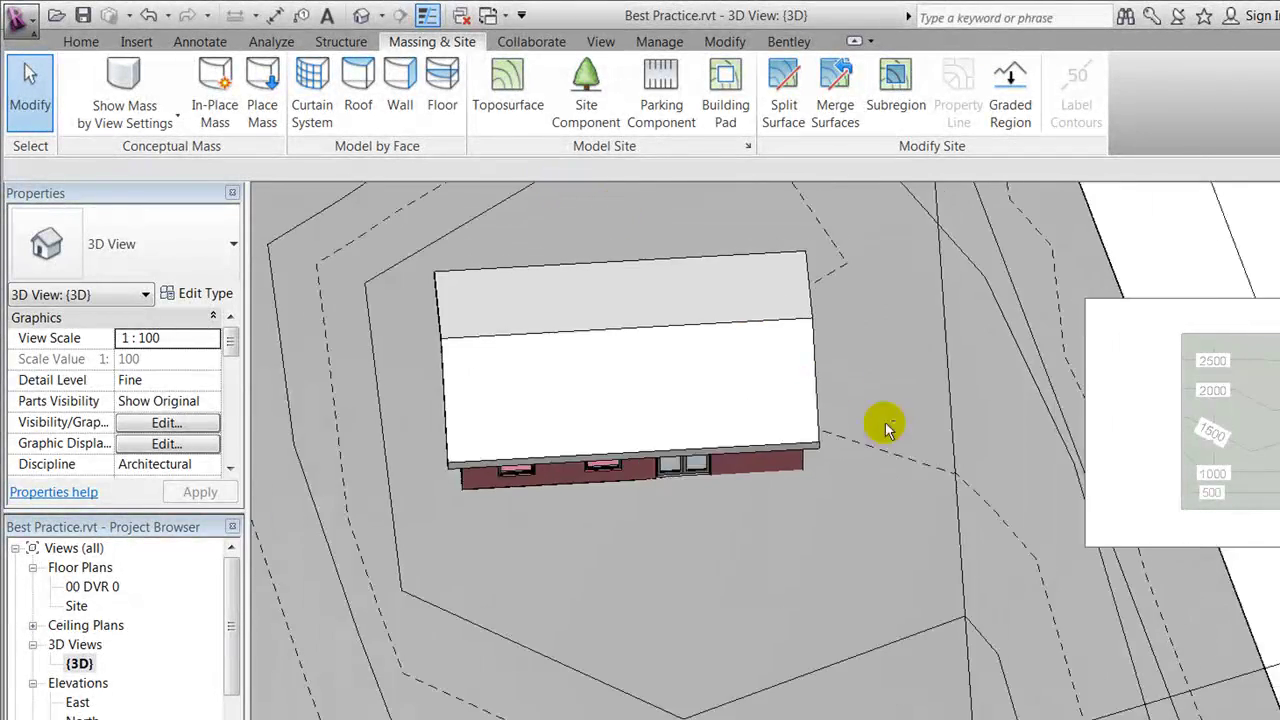
{"action": "middle_click_drag", "start_coordinate": [886, 429], "coordinate": [823, 318], "text": "shift"}
{"action": "scroll", "coordinate": [531, 463], "scroll_direction": "down", "scroll_amount": 3}
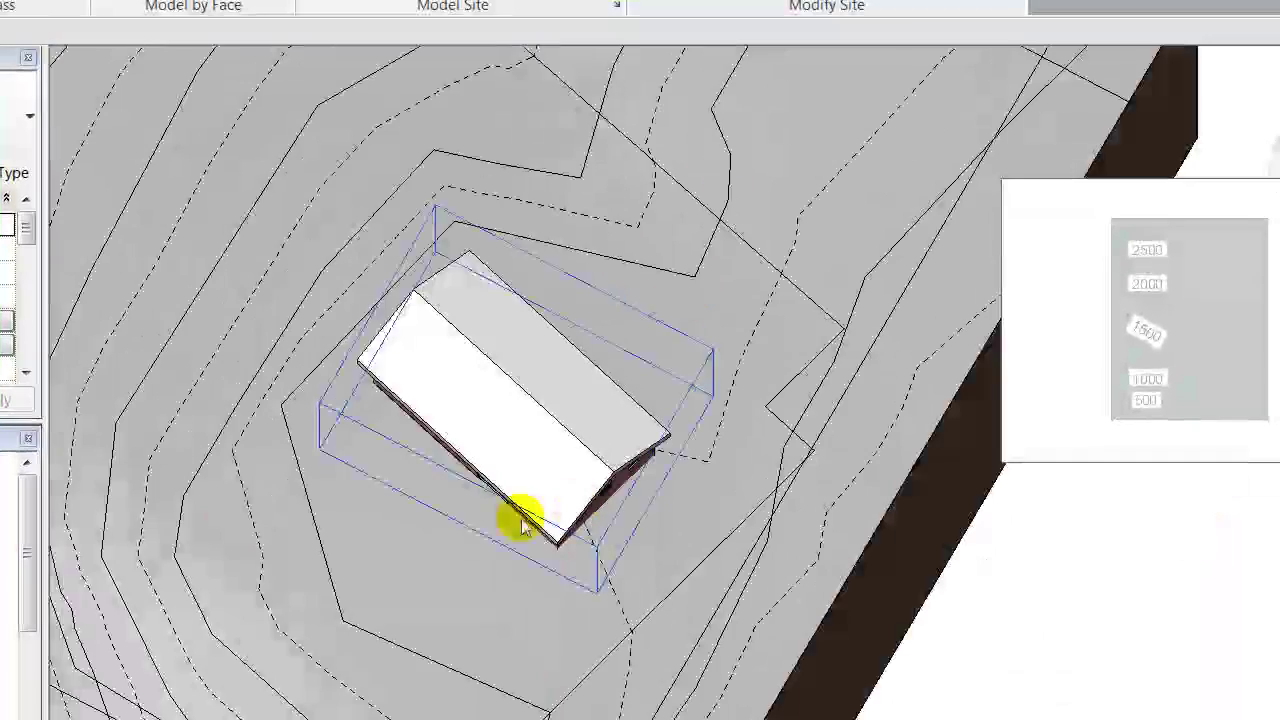
{"action": "scroll", "coordinate": [531, 463], "scroll_direction": "up", "scroll_amount": 3}
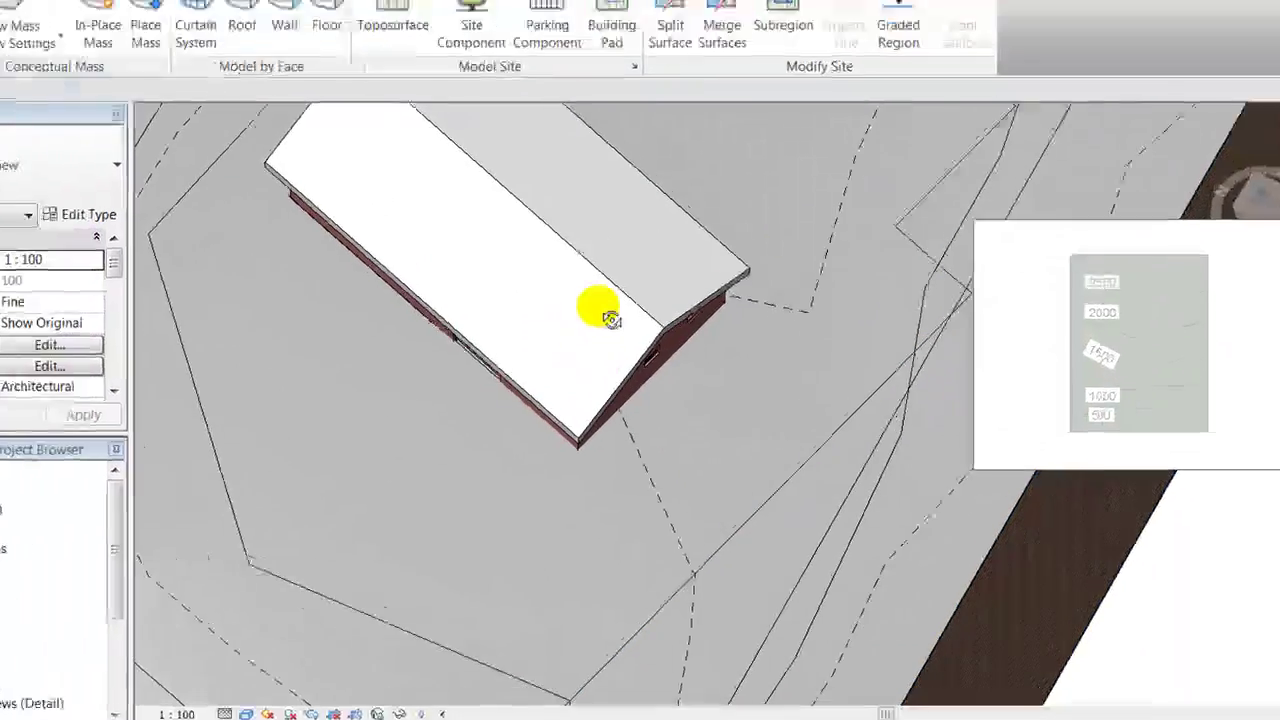
{"action": "middle_click_drag", "start_coordinate": [571, 292], "coordinate": [538, 193], "text": "shift"}
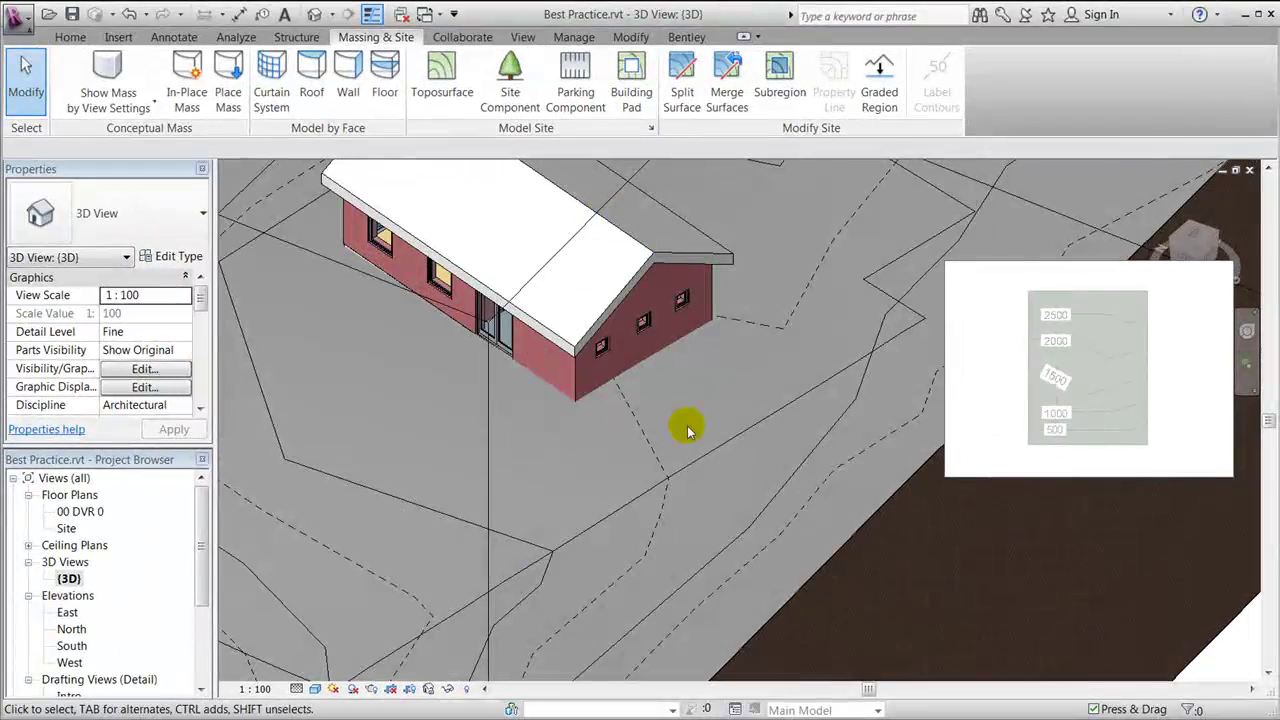
{"action": "double_click", "coordinate": [66, 528]}
{"action": "scroll", "coordinate": [640, 680], "scroll_direction": "down", "scroll_amount": 2}
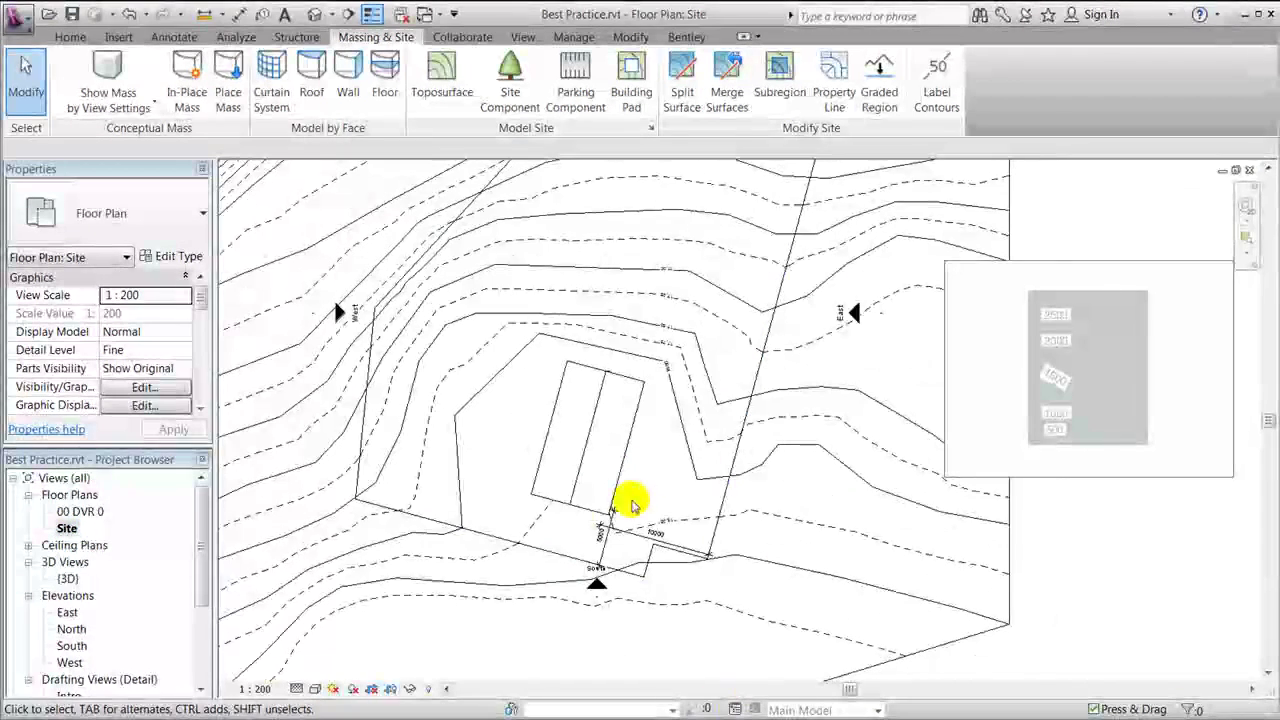
{"action": "scroll", "coordinate": [634, 449], "scroll_direction": "up", "scroll_amount": 1}
Start a Plan (Project) spot elevation with the view set to Wireframe.
{"action": "scroll", "coordinate": [605, 230], "scroll_direction": "up", "scroll_amount": 1}
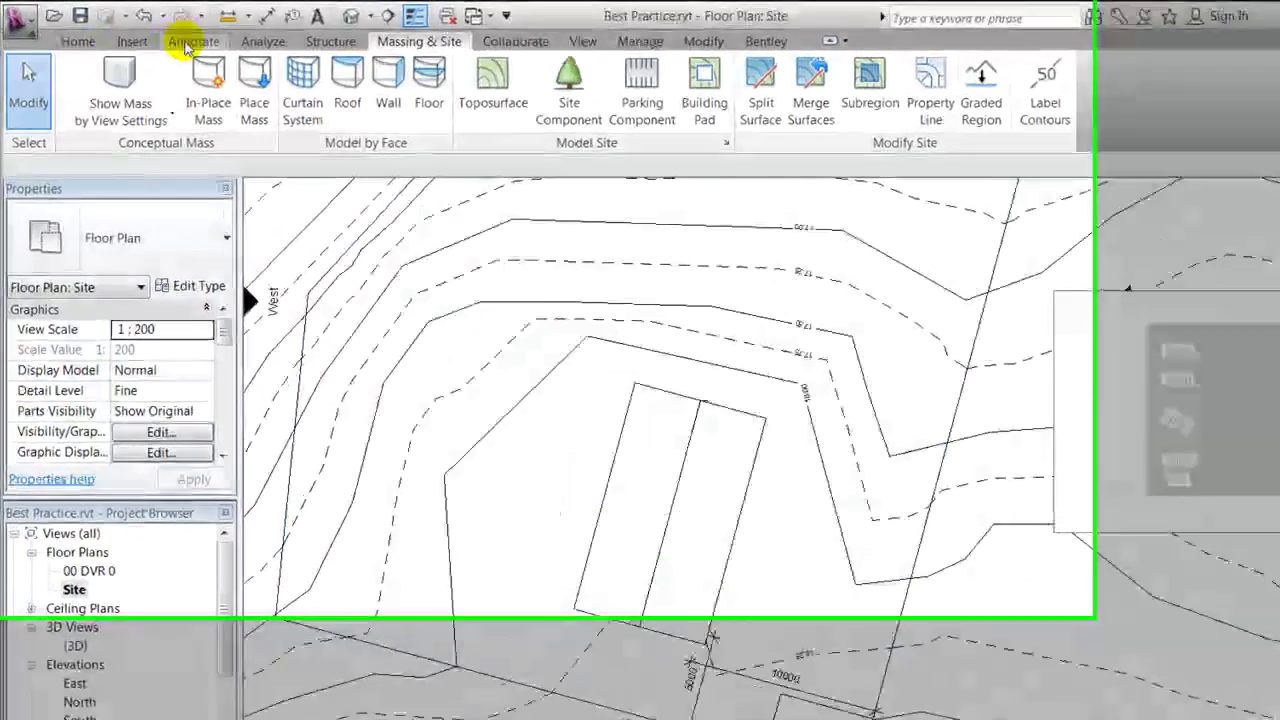
{"action": "left_click", "coordinate": [174, 37]}
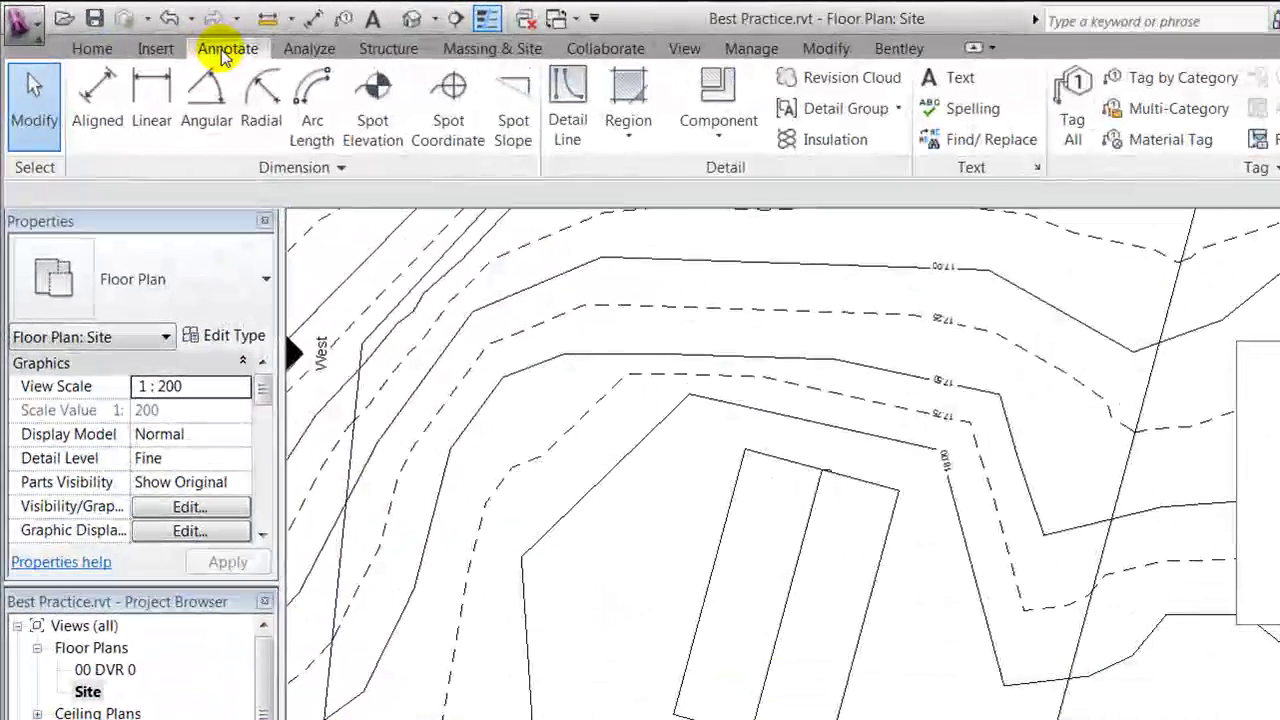
{"action": "left_click", "coordinate": [373, 105]}
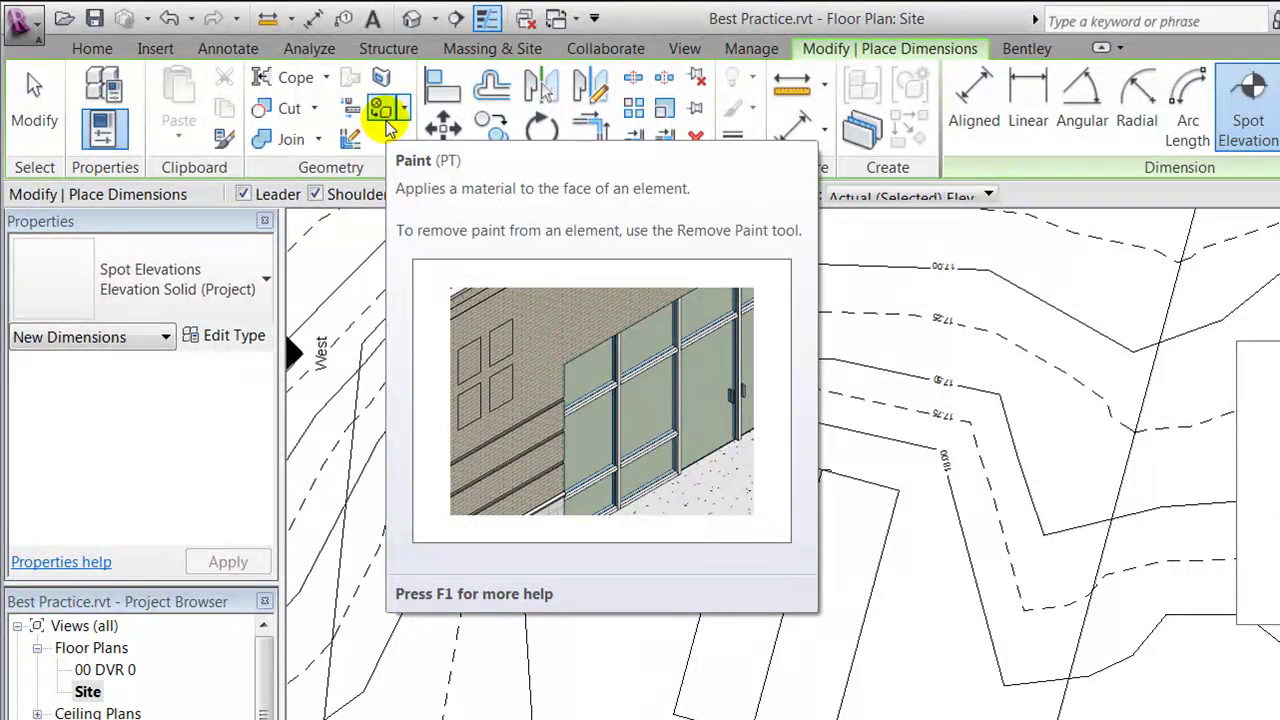
{"action": "left_click", "coordinate": [240, 280]}
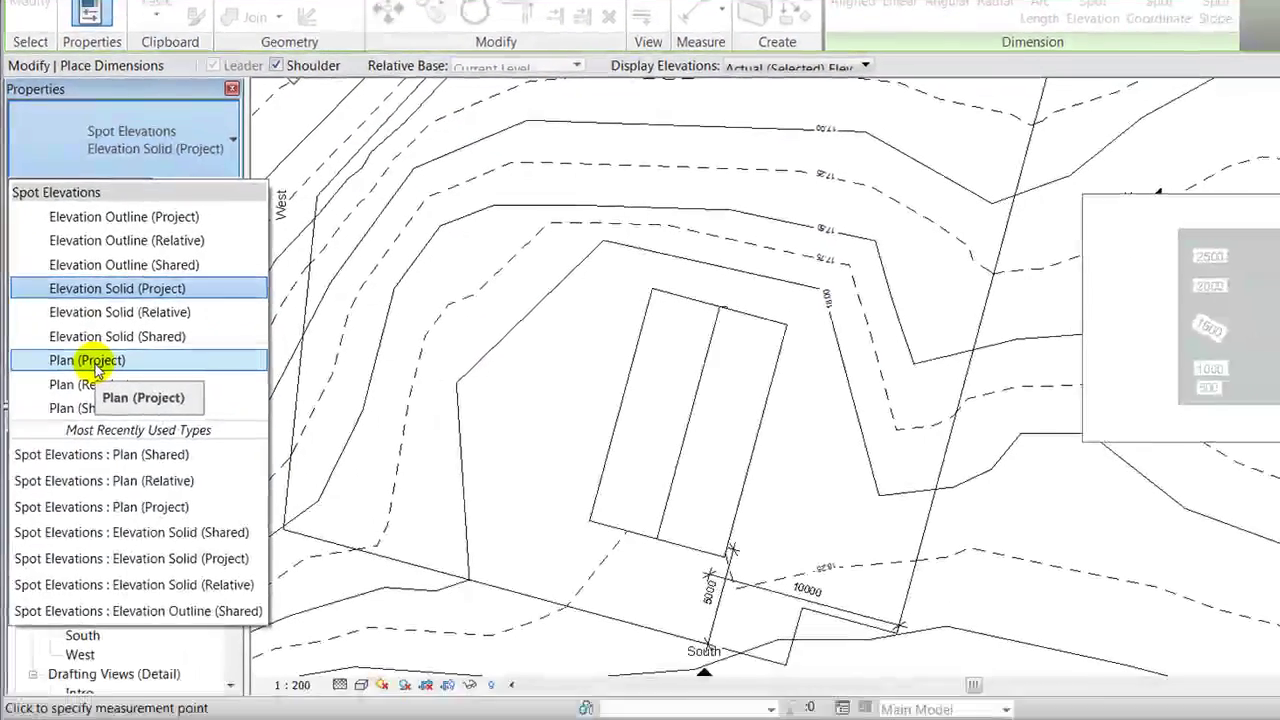
{"action": "left_click", "coordinate": [100, 531]}
{"action": "scroll", "coordinate": [628, 569], "scroll_direction": "up", "scroll_amount": 4}
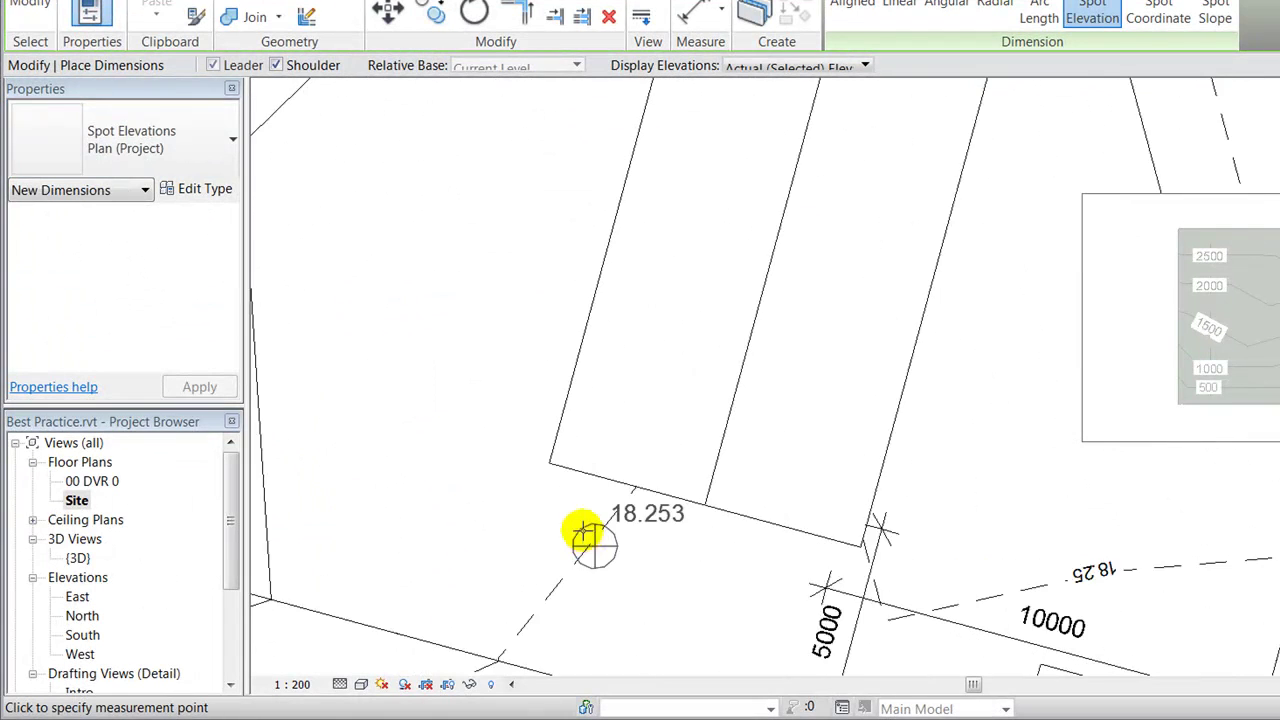
{"action": "left_click", "coordinate": [361, 684]}
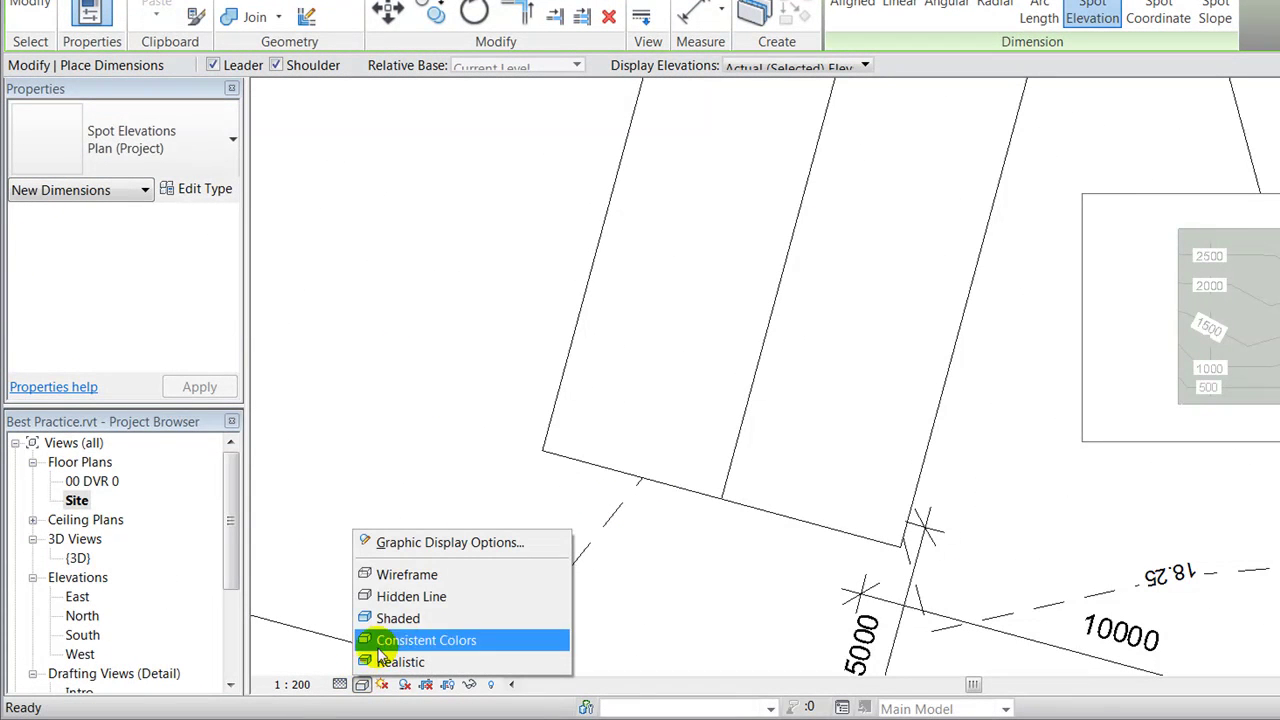
{"action": "left_click", "coordinate": [418, 574]}
Place the spot elevation on the house's foundation corner, reading 18.150.
{"action": "scroll", "coordinate": [588, 437], "scroll_direction": "up", "scroll_amount": 5}
{"action": "scroll", "coordinate": [588, 437], "scroll_direction": "up", "scroll_amount": 3}
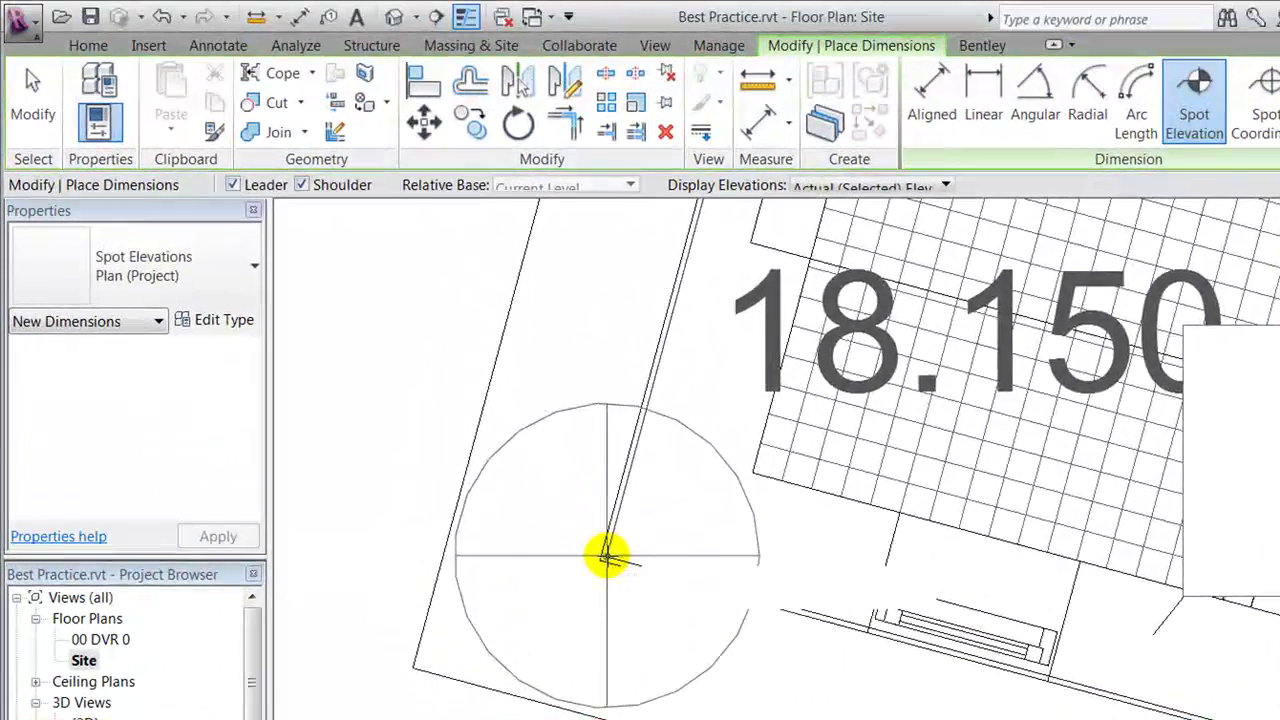
{"action": "middle_click_drag", "start_coordinate": [603, 535], "coordinate": [903, 521]}
{"action": "scroll", "coordinate": [1007, 475], "scroll_direction": "down", "scroll_amount": 5}
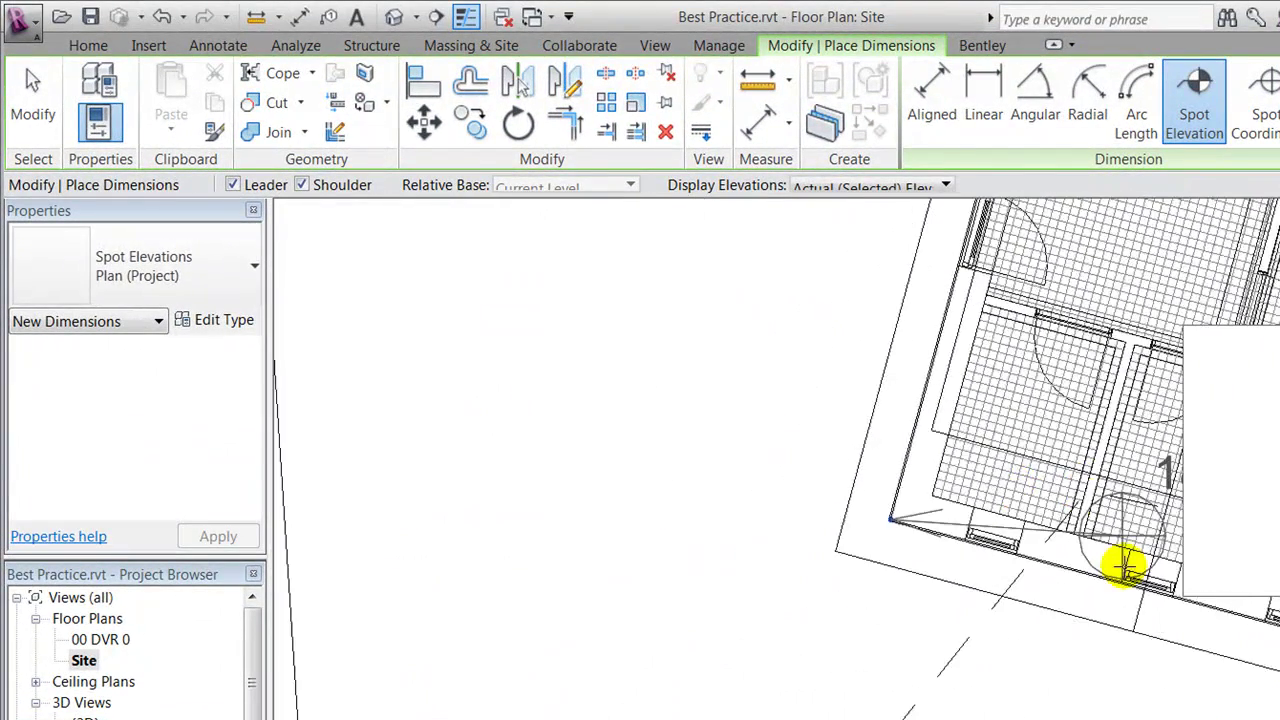
{"action": "scroll", "coordinate": [1125, 565], "scroll_direction": "down", "scroll_amount": 1}
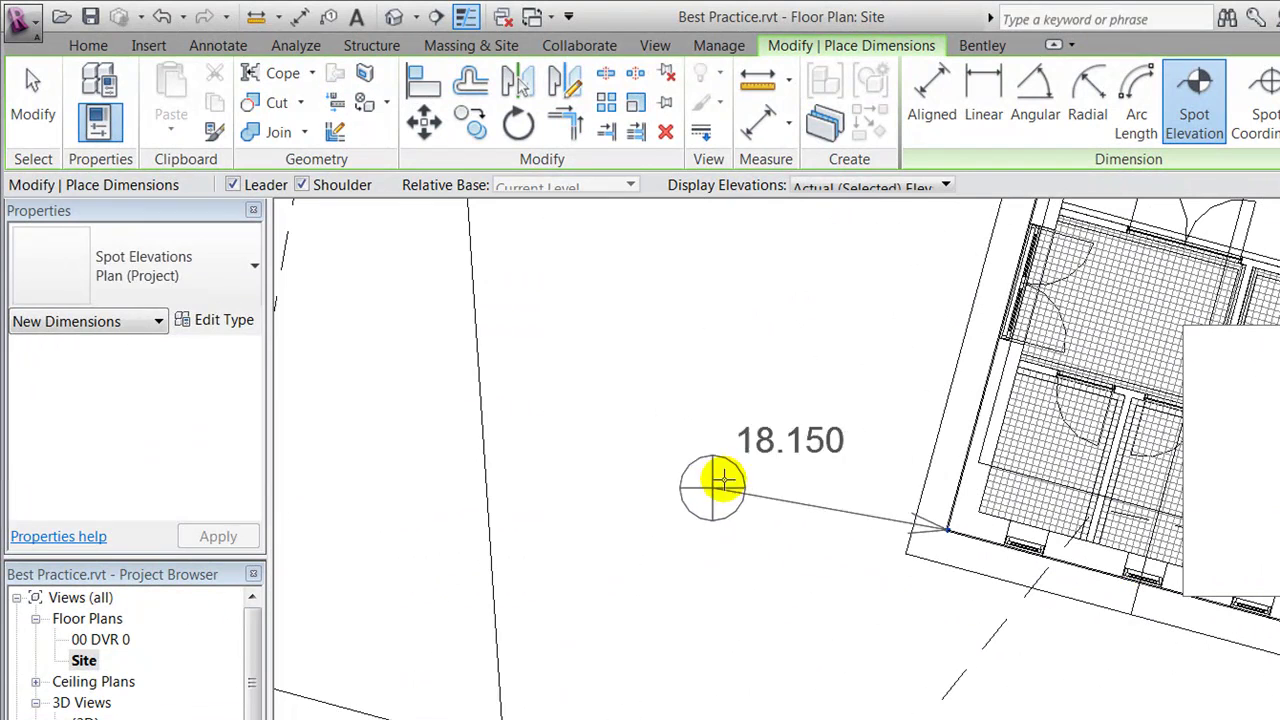
{"action": "left_click", "coordinate": [724, 479]}
{"action": "left_click", "coordinate": [650, 545]}
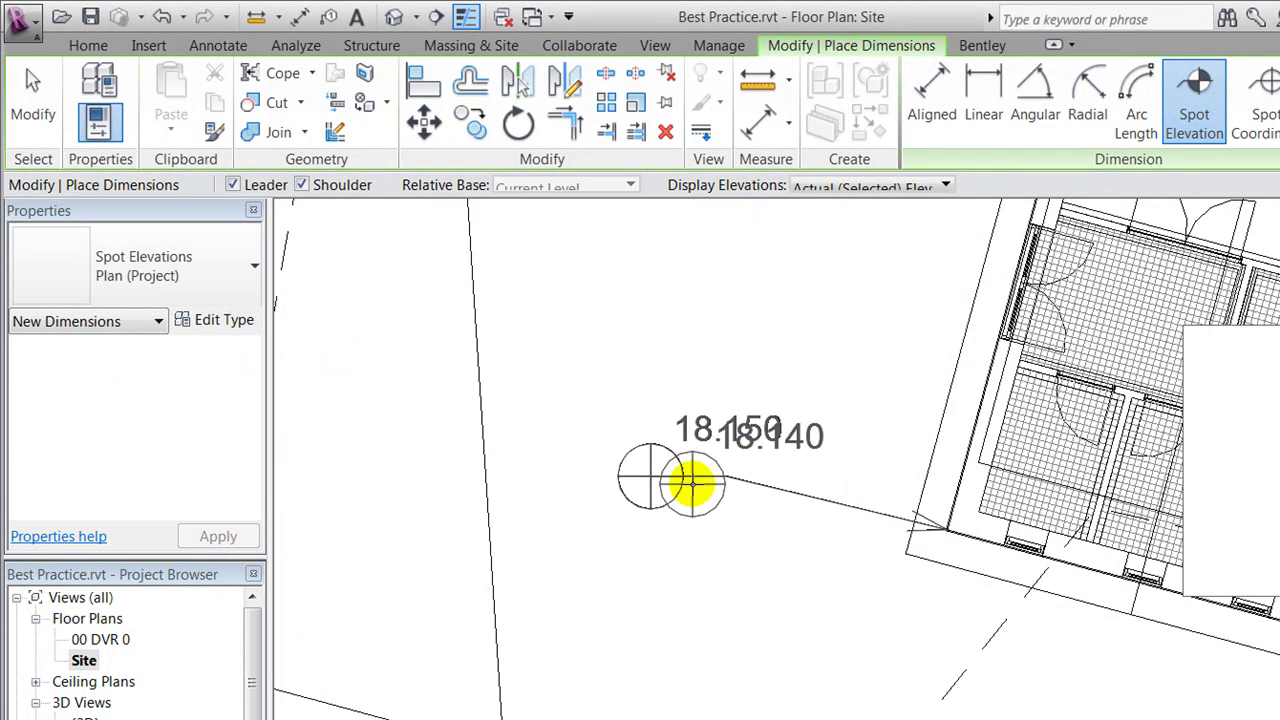
{"action": "key", "text": "Escape"}
{"action": "key", "text": "Escape"}
Add the prefix 'Top Foundation' to the spot elevation and move its label up-left.
{"action": "left_click", "coordinate": [740, 447]}
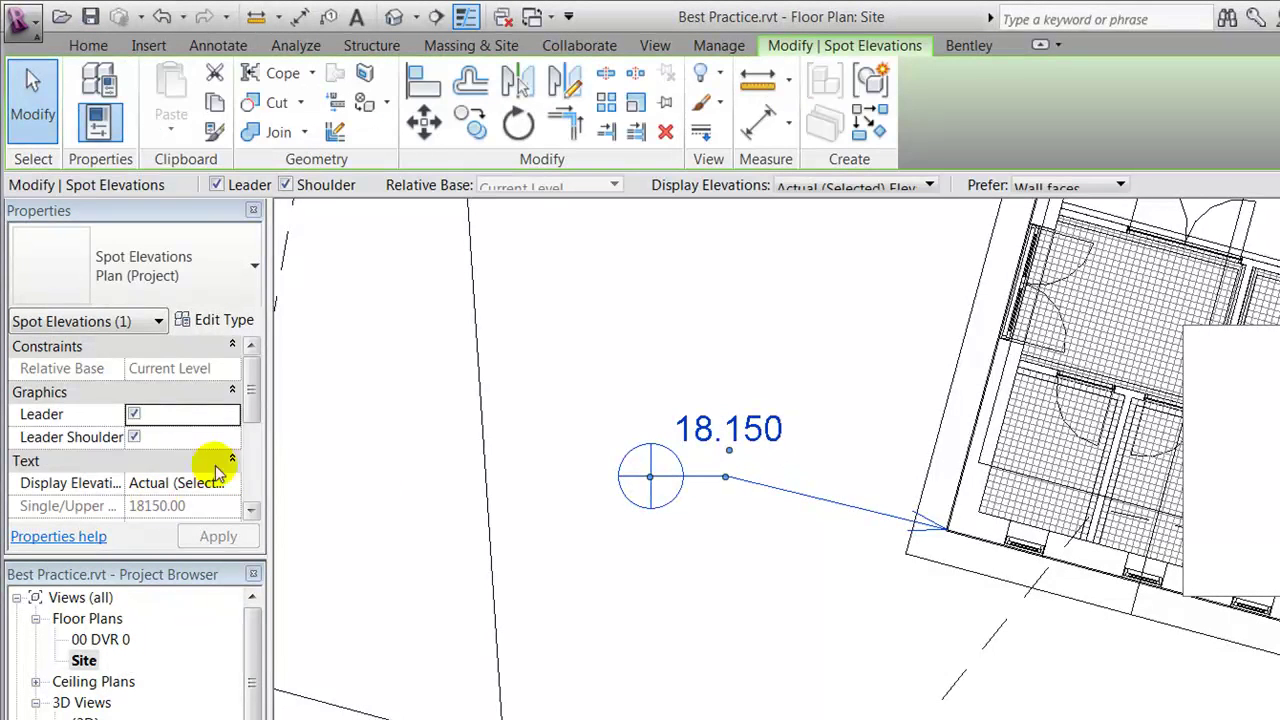
{"action": "left_click_drag", "start_coordinate": [250, 415], "coordinate": [257, 449]}
{"action": "left_click", "coordinate": [153, 416]}
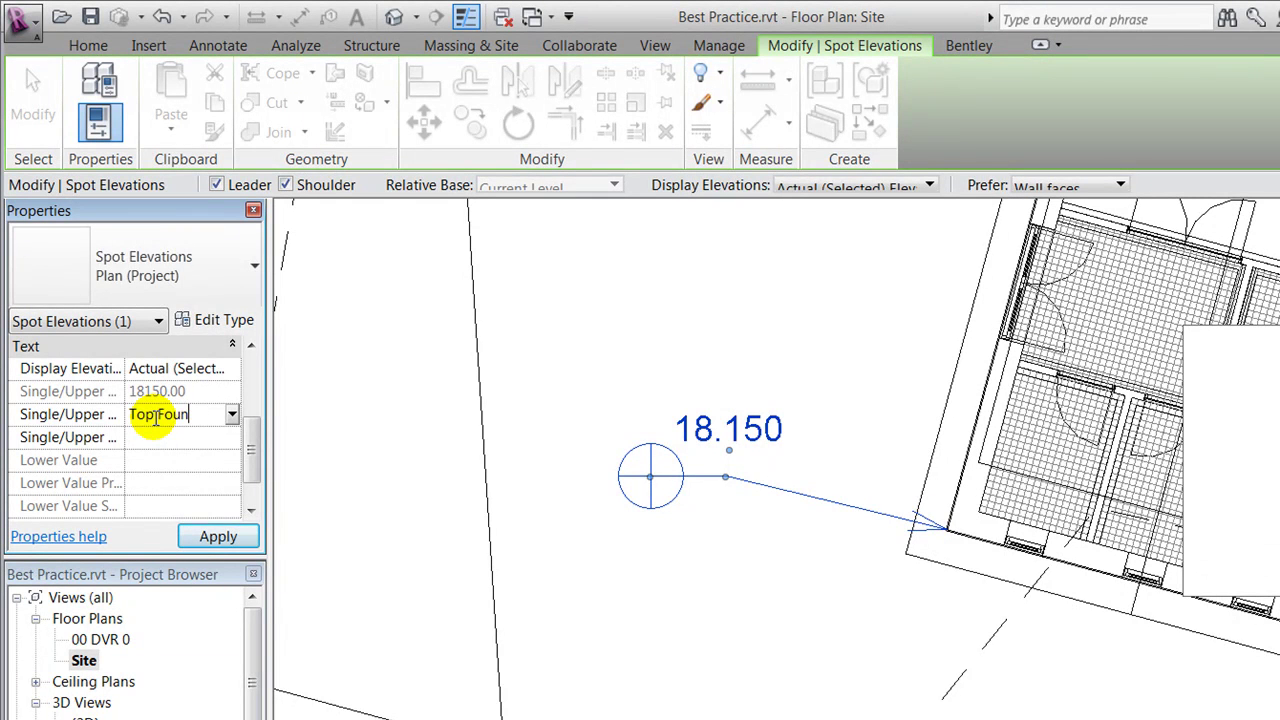
{"action": "type", "text": "Top Foundation"}
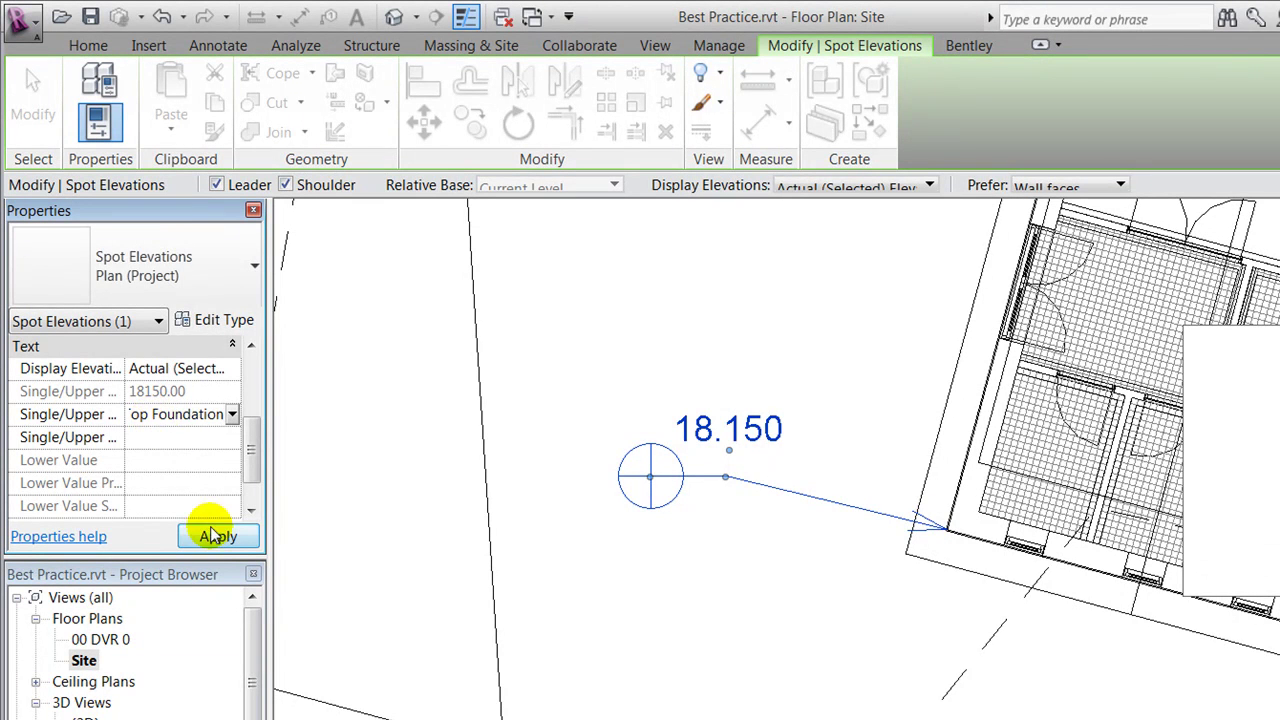
{"action": "left_click", "coordinate": [216, 536]}
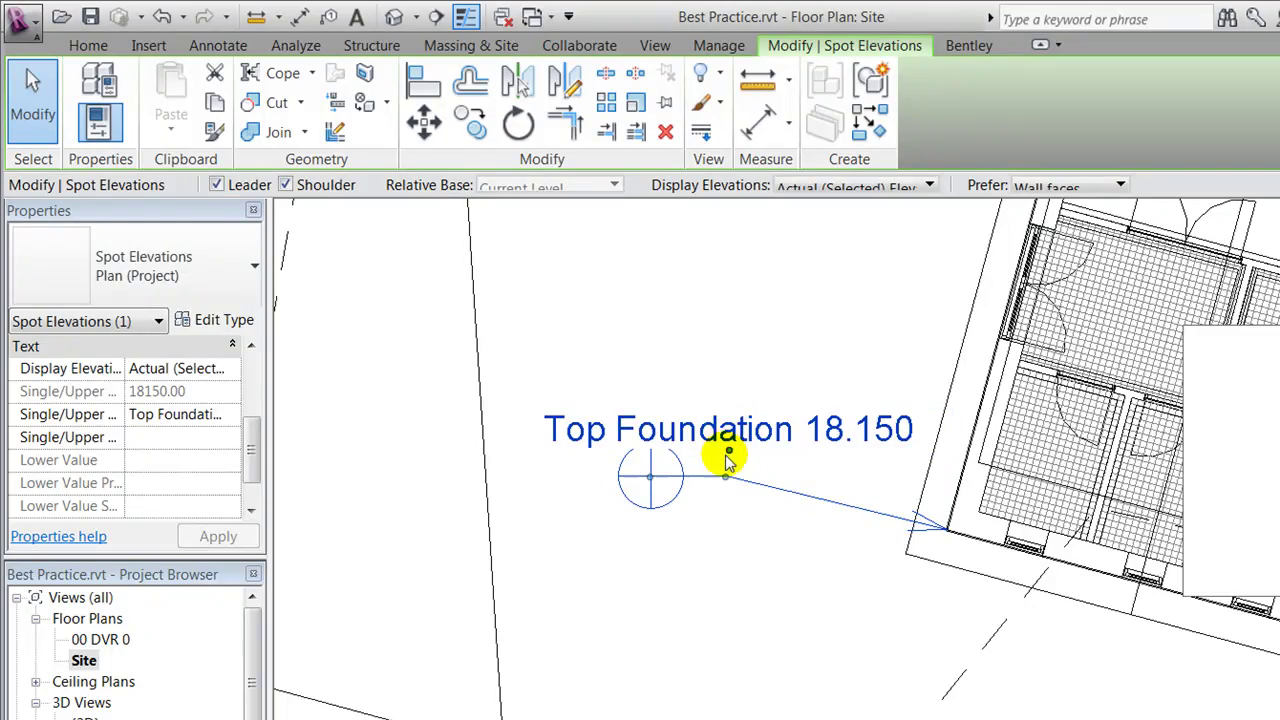
{"action": "mouse_move", "coordinate": [729, 449]}
{"action": "left_mouse_down"}
{"action": "mouse_move", "coordinate": [634, 429]}
{"action": "mouse_move", "coordinate": [648, 433]}
{"action": "mouse_move", "coordinate": [630, 395]}
{"action": "left_mouse_up"}
Drop the label, return the Site plan to Hidden Line display, and zoom out.
{"action": "left_click", "coordinate": [605, 600]}
{"action": "scroll", "coordinate": [497, 637], "scroll_direction": "down", "scroll_amount": 3}
{"action": "left_click", "coordinate": [354, 685]}
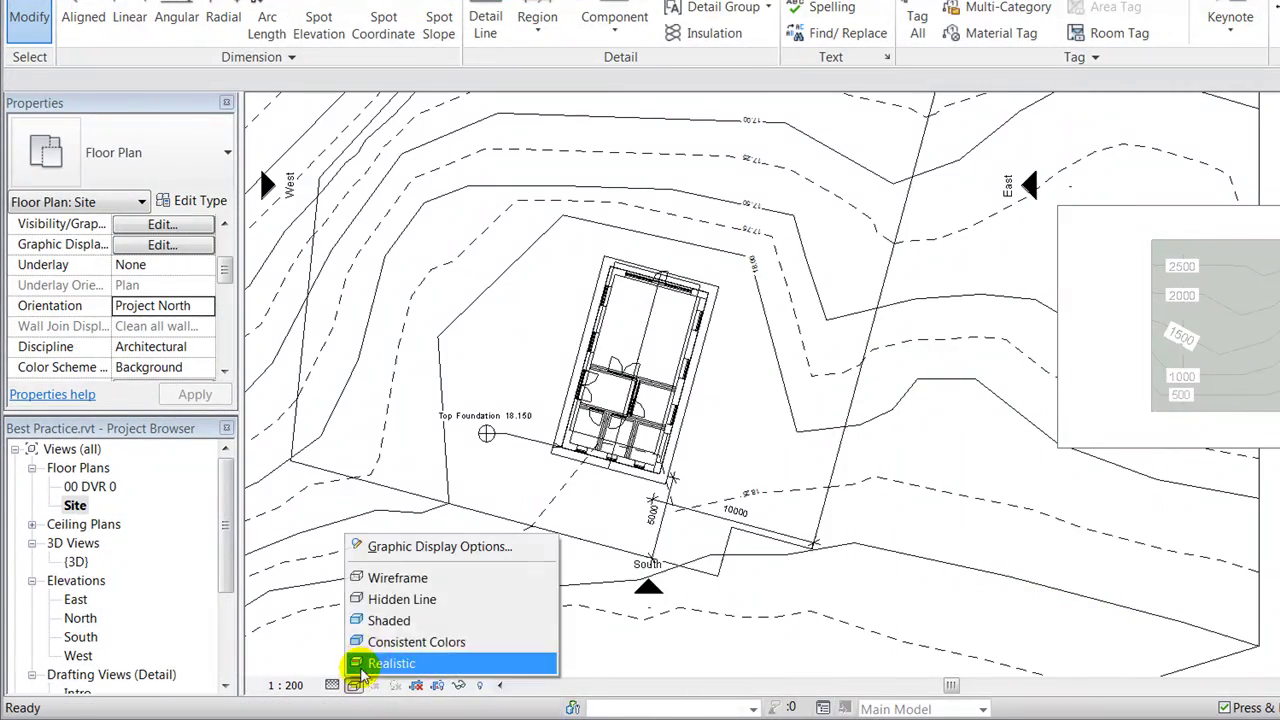
{"action": "left_click", "coordinate": [402, 599]}
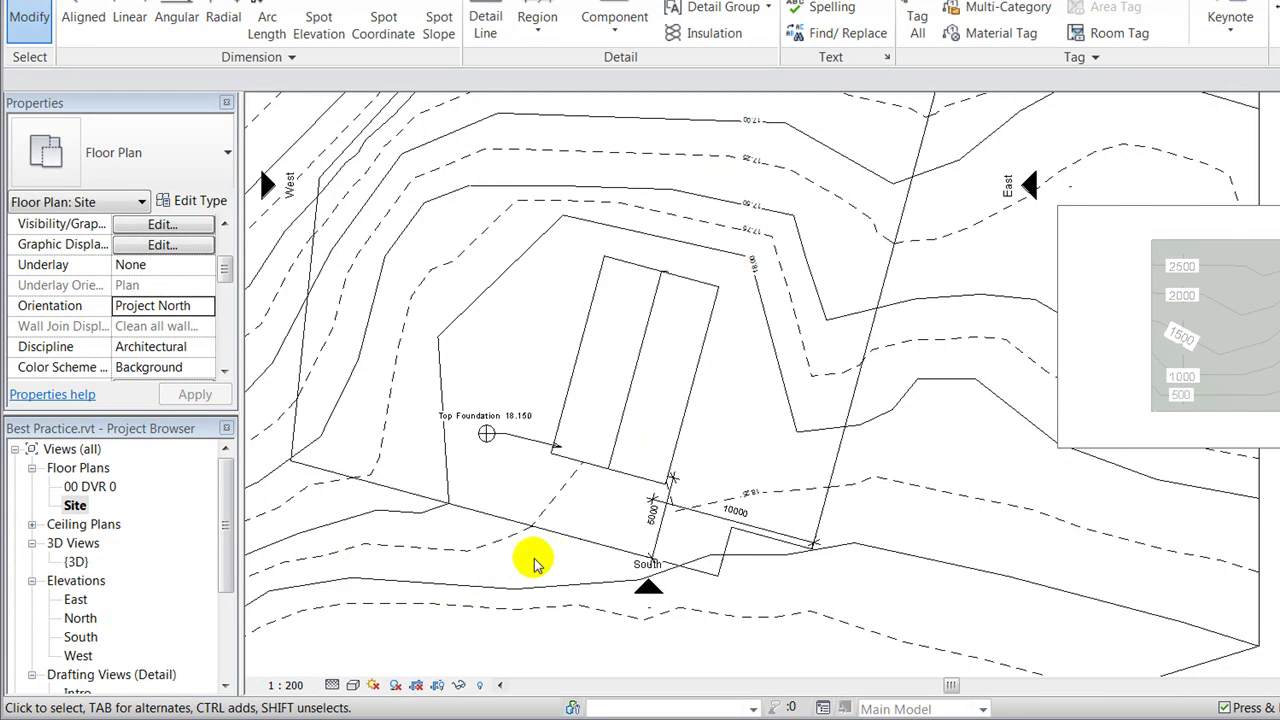
{"action": "scroll", "coordinate": [539, 585], "scroll_direction": "down", "scroll_amount": 2}
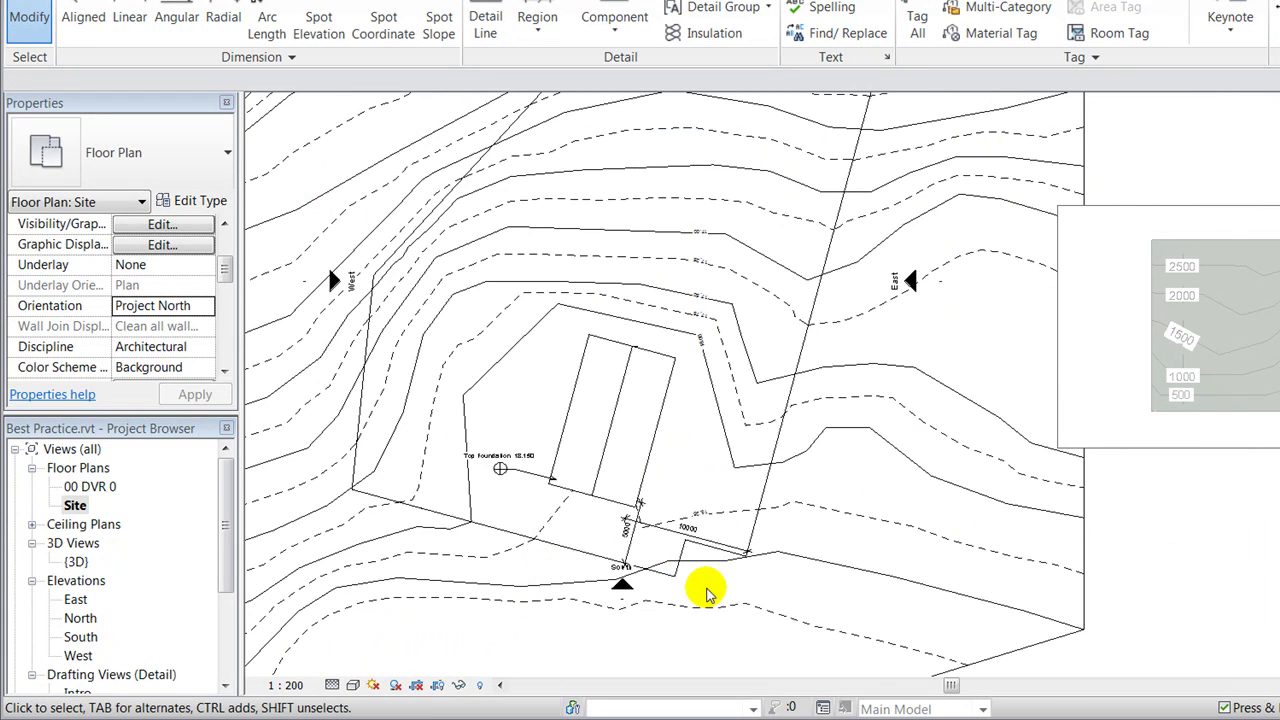
{"action": "scroll", "coordinate": [706, 594], "scroll_direction": "down", "scroll_amount": 1}
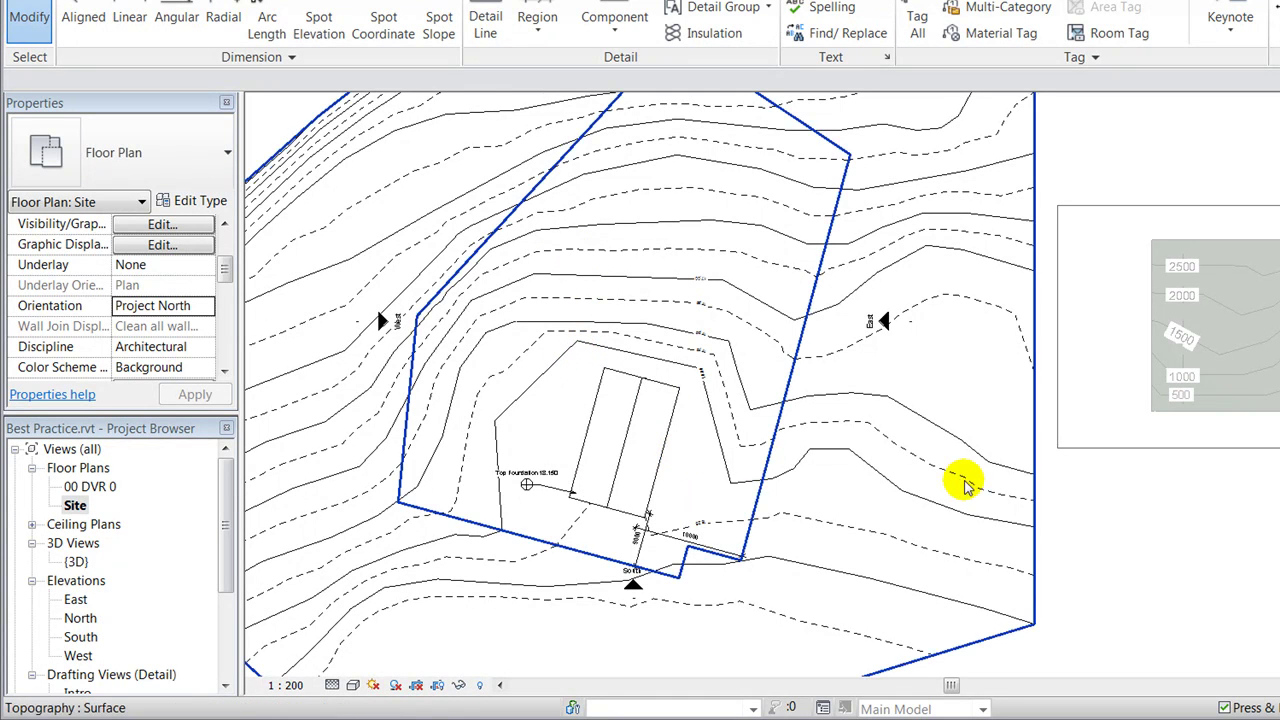
{"action": "scroll", "coordinate": [714, 565], "scroll_direction": "up", "scroll_amount": 1}
{"action": "scroll", "coordinate": [675, 578], "scroll_direction": "up", "scroll_amount": 1}
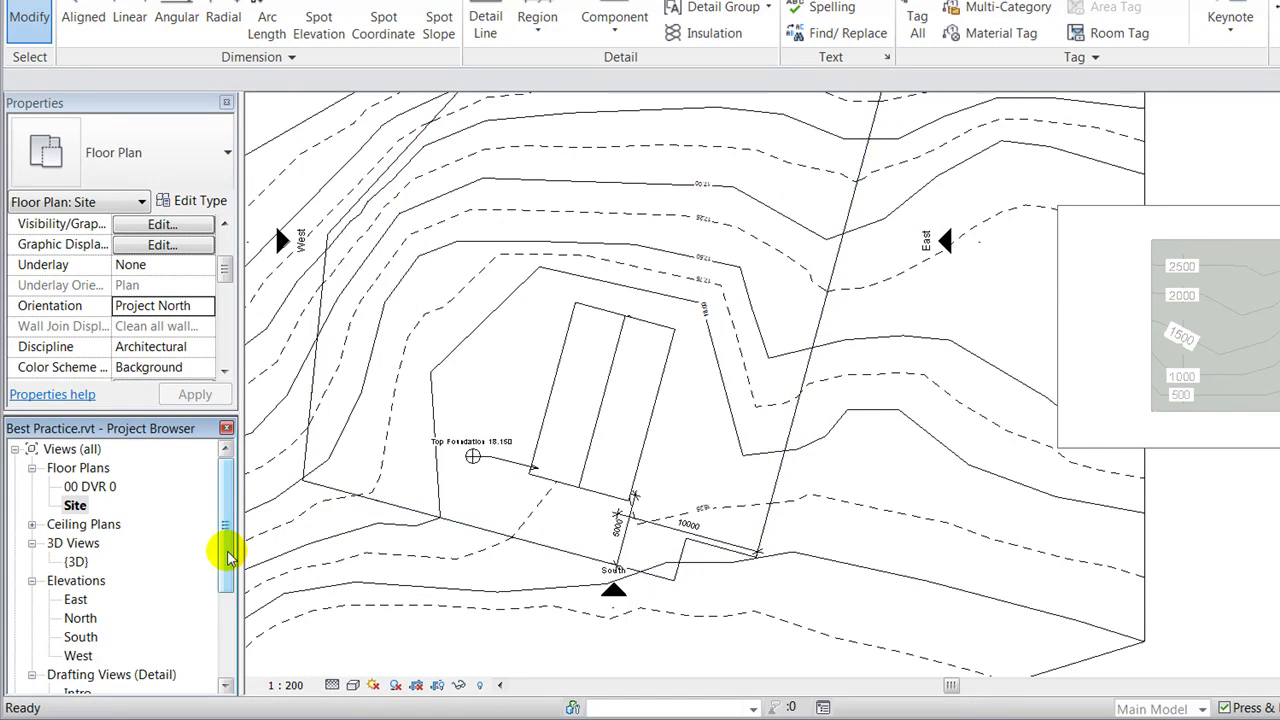
{"action": "left_click_drag", "start_coordinate": [223, 557], "coordinate": [223, 586]}
{"action": "double_click", "coordinate": [78, 618]}
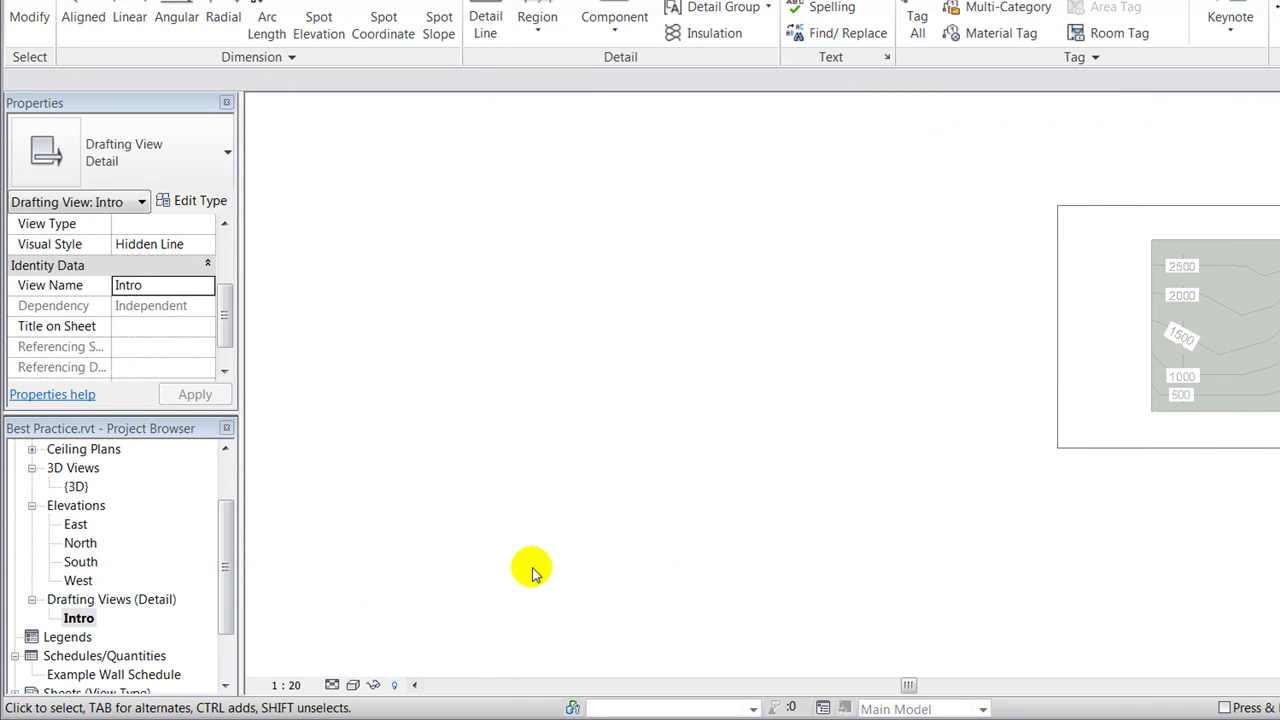